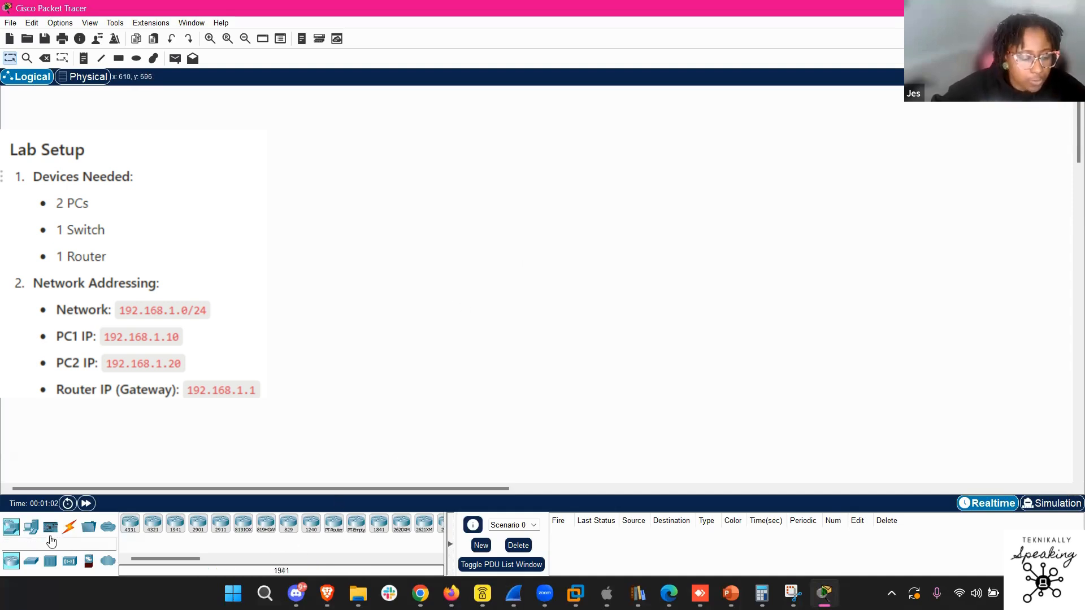
Place two PC-PT end devices side by side in the logical workspace
left_click(10, 529)
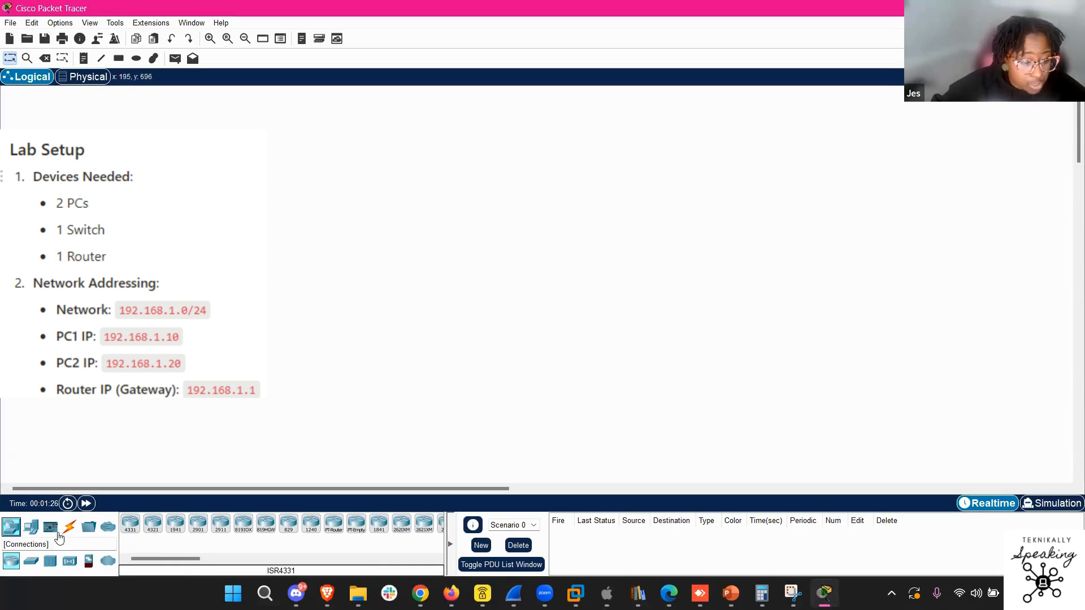
left_click(30, 527)
left_click_drag(136, 526, 154, 485)
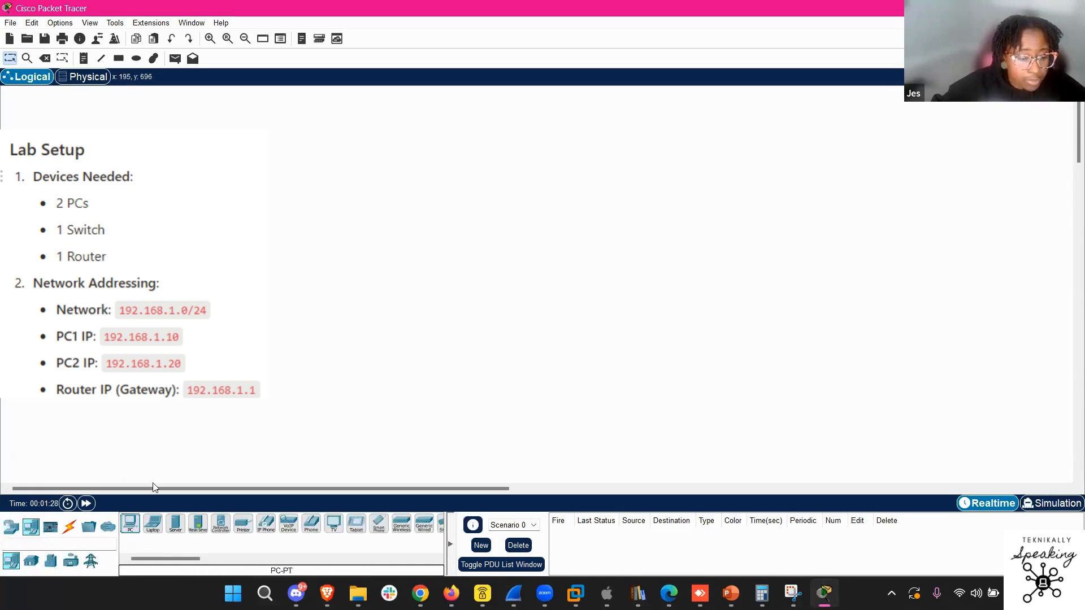
left_click_drag(132, 525, 260, 340)
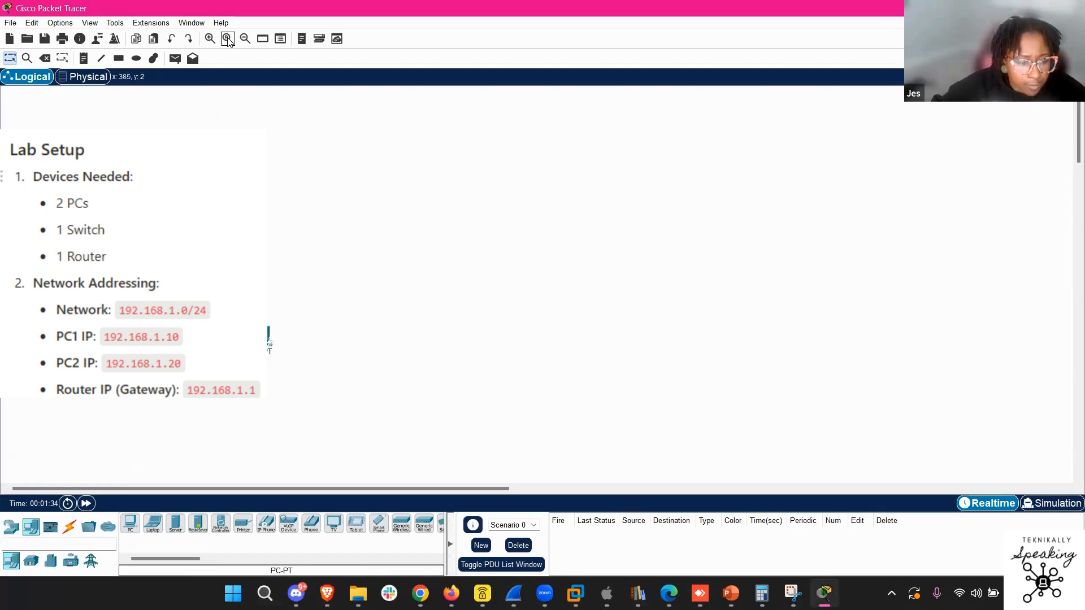
left_click(210, 40)
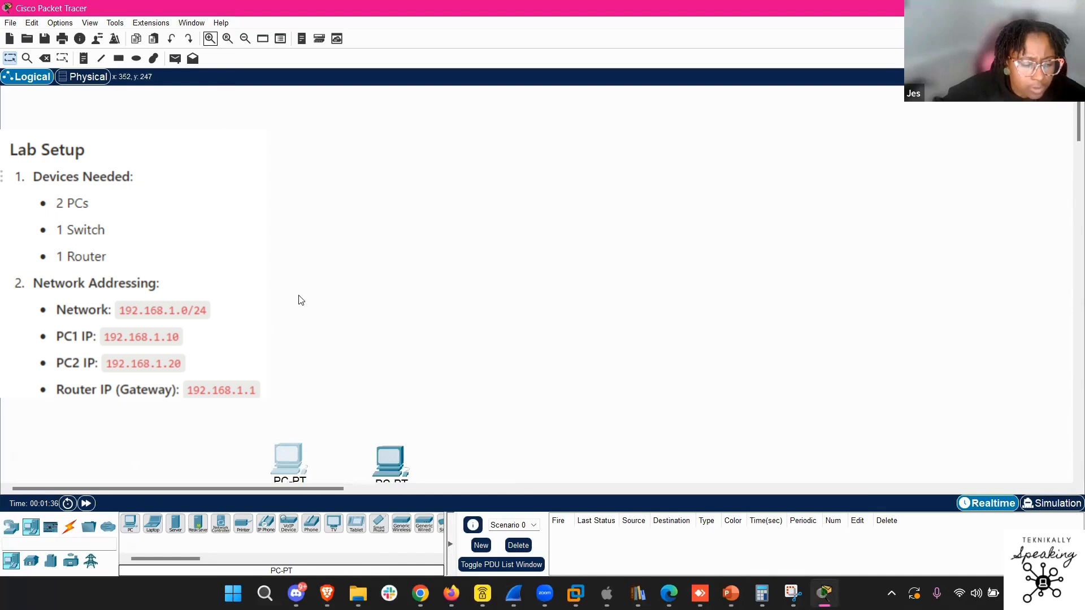
scroll(298, 300, "down", 2)
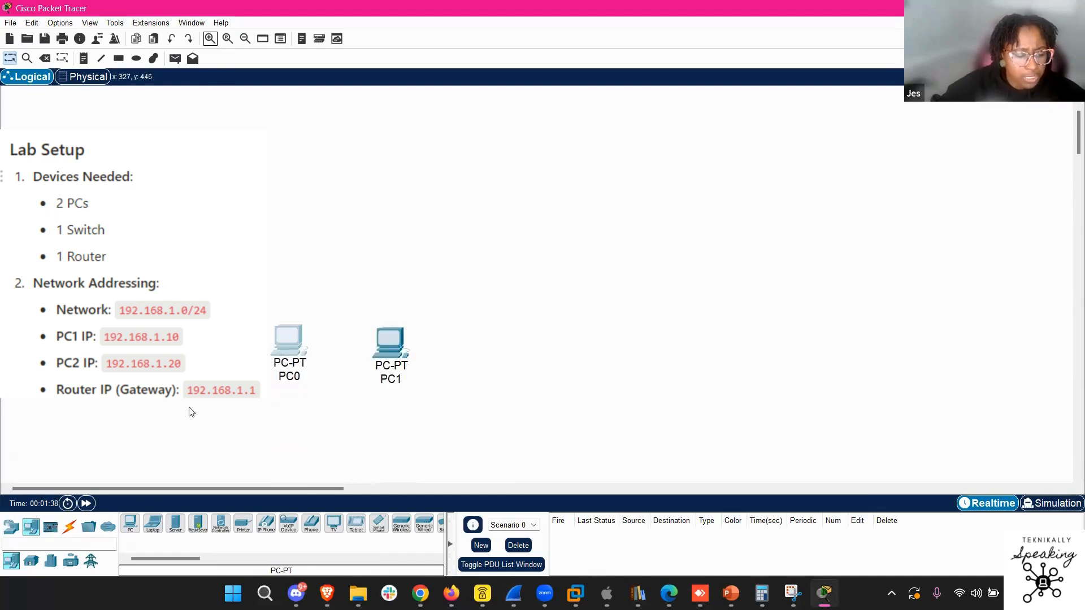
Add a 2960 switch above the two PCs and a 2911 router above the switch
left_click(11, 527)
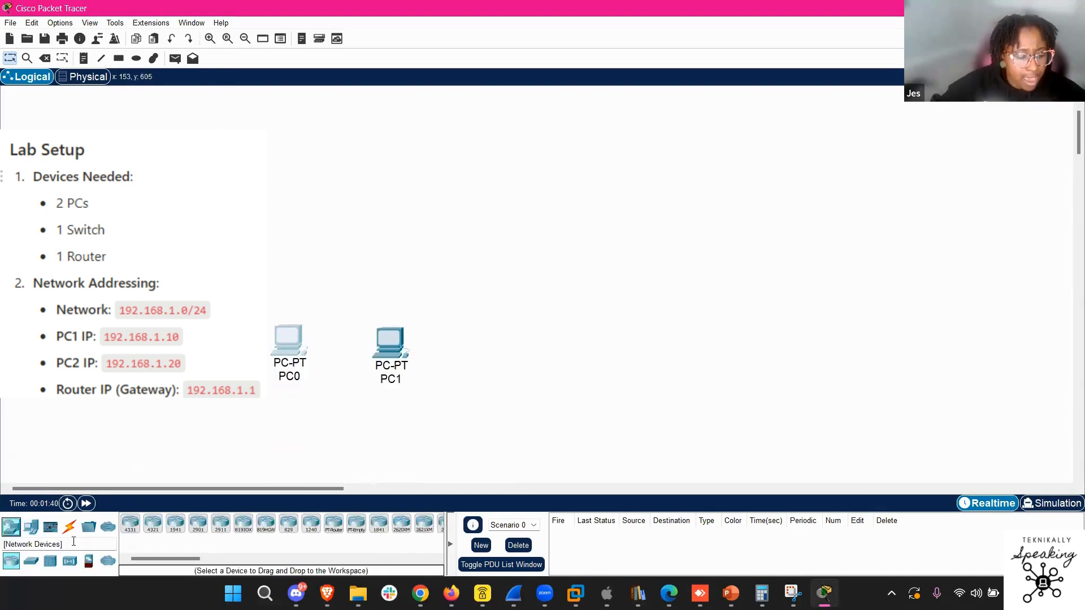
left_click(31, 561)
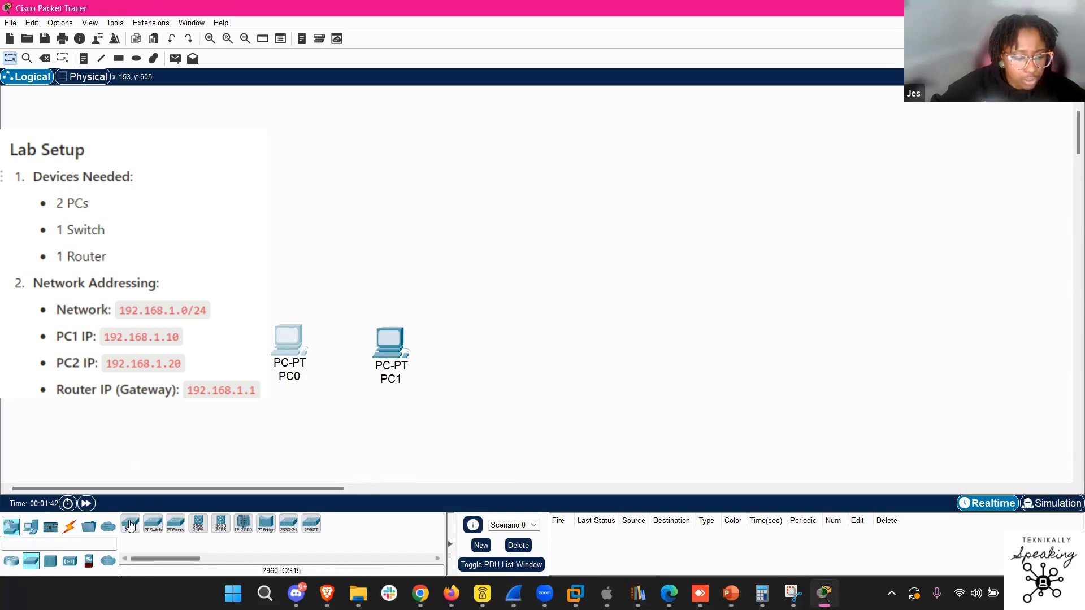
left_click_drag(130, 524, 346, 279)
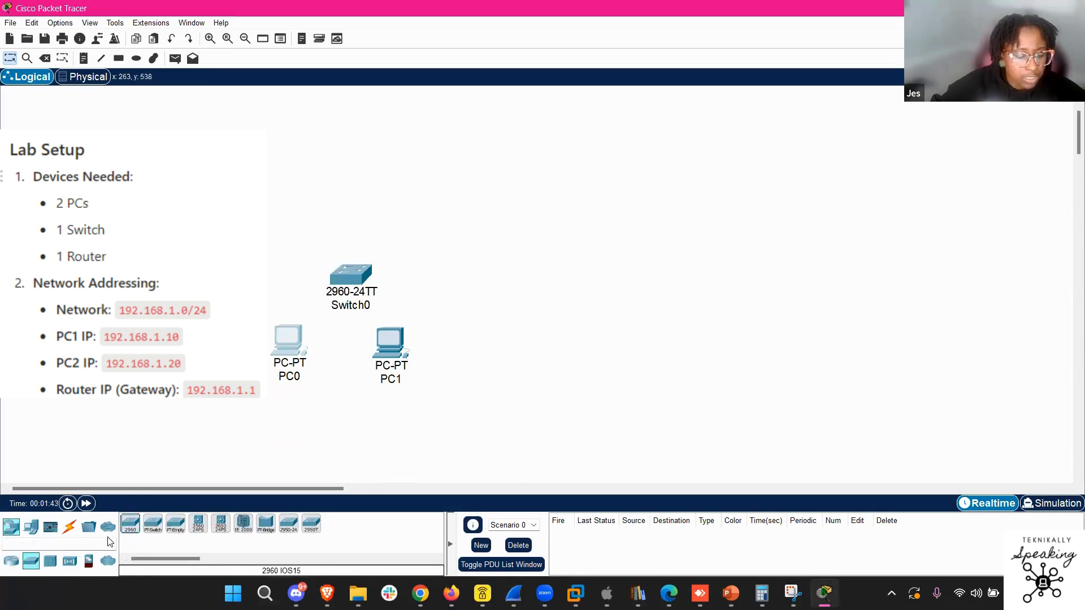
left_click(11, 562)
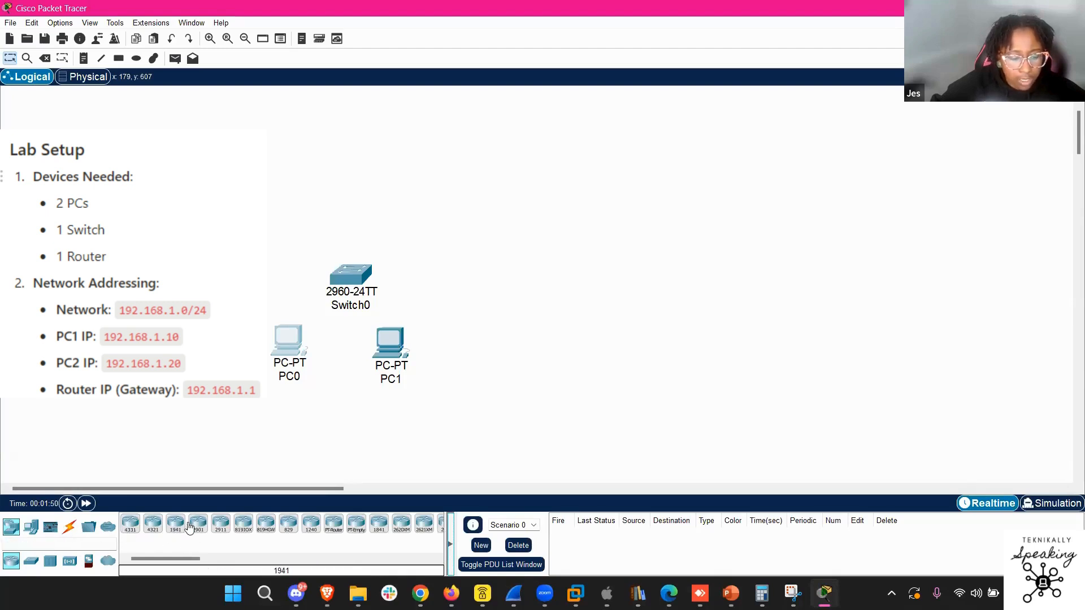
left_click_drag(221, 523, 364, 210)
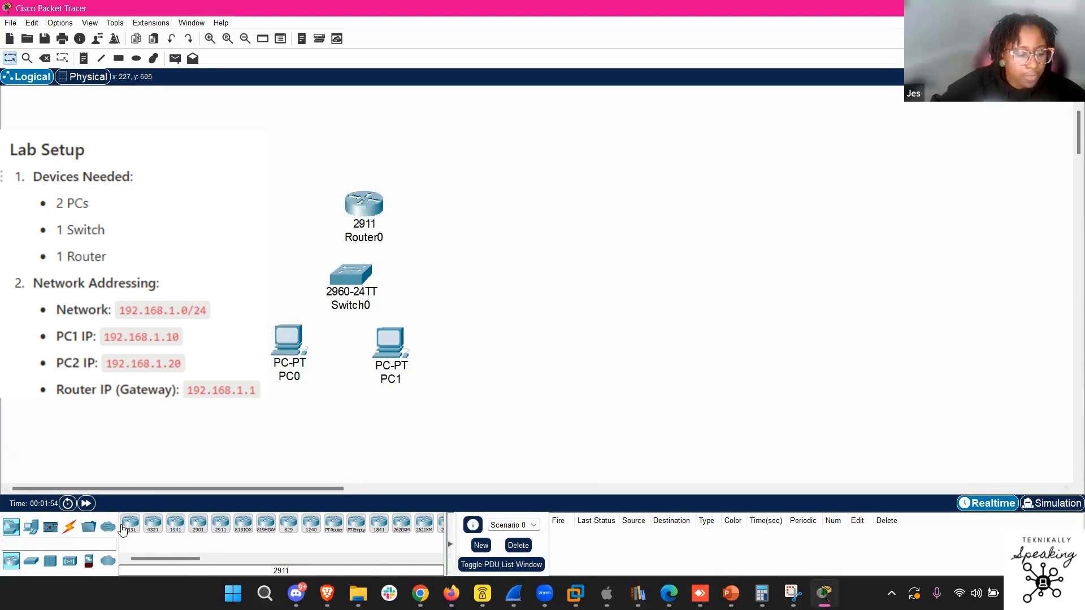
Connect PC0's FastEthernet0 to Switch0's FastEthernet0/1 with a copper straight-through cable
left_click(69, 531)
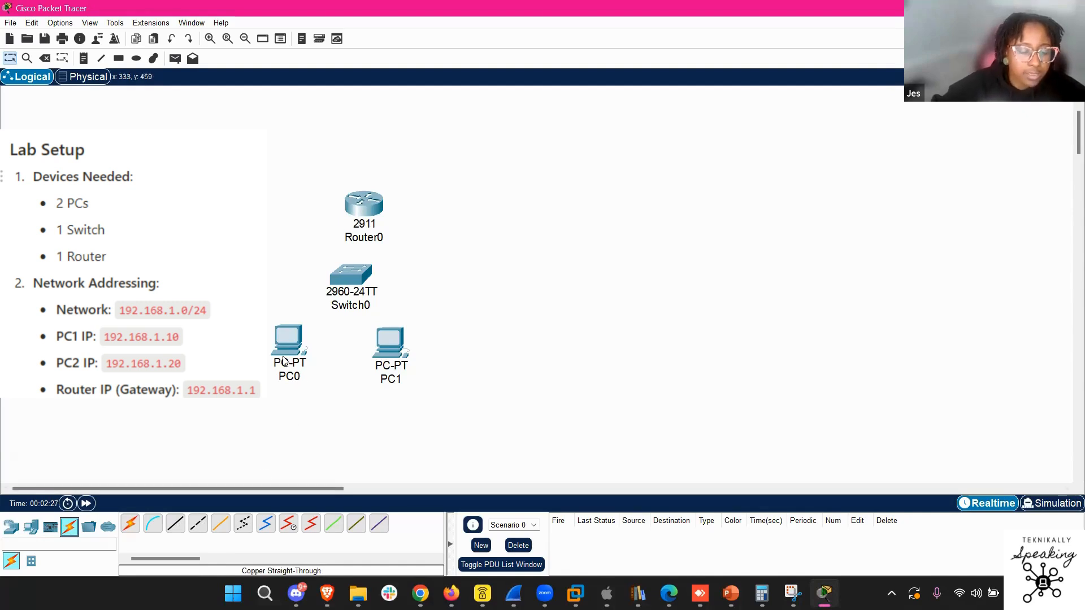
left_click(175, 524)
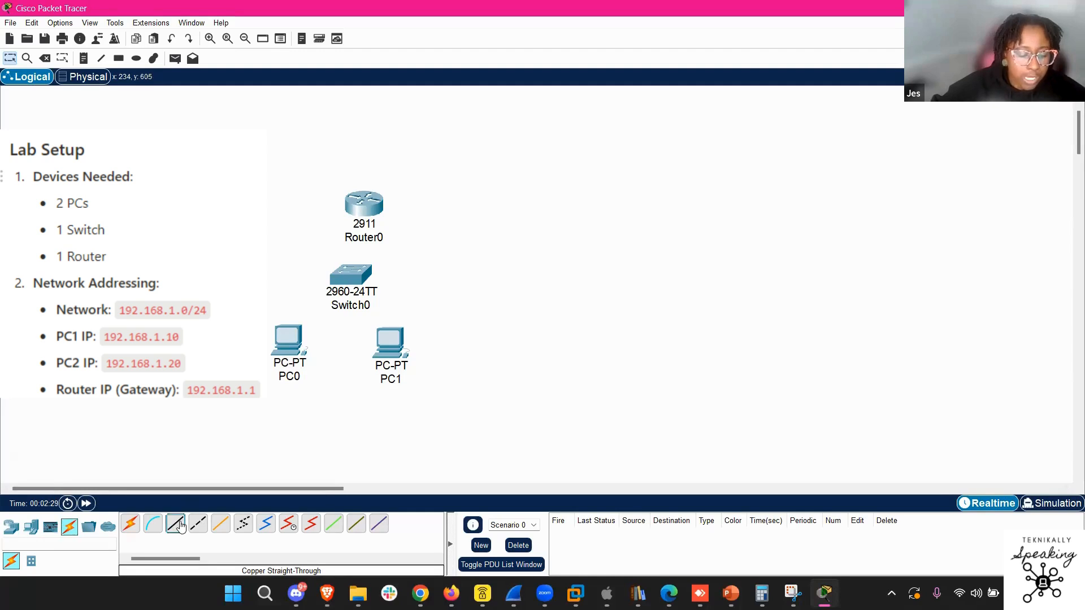
left_click(292, 339)
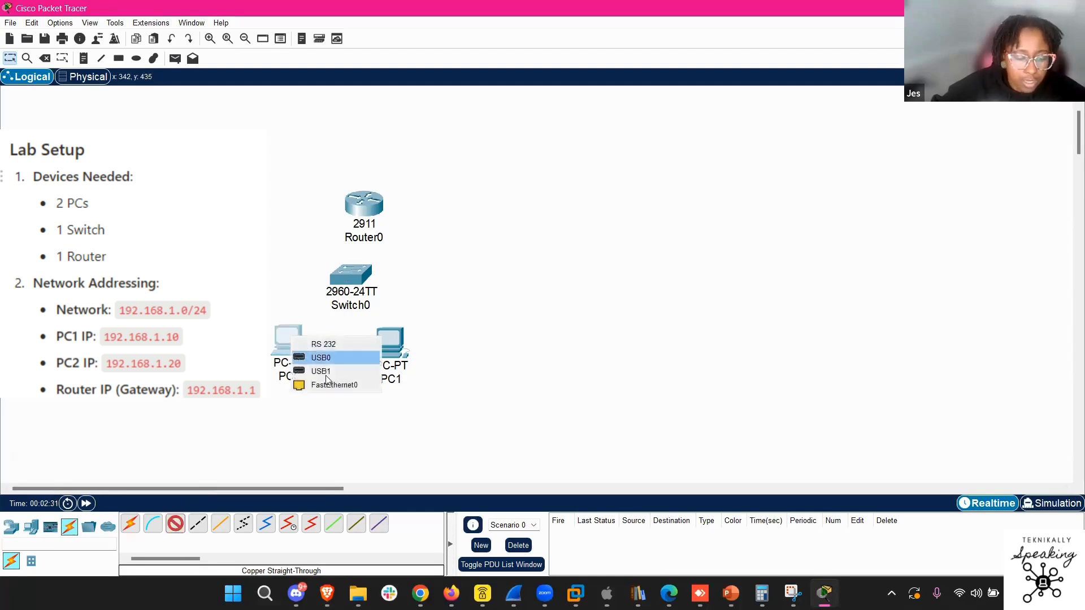
left_click(345, 387)
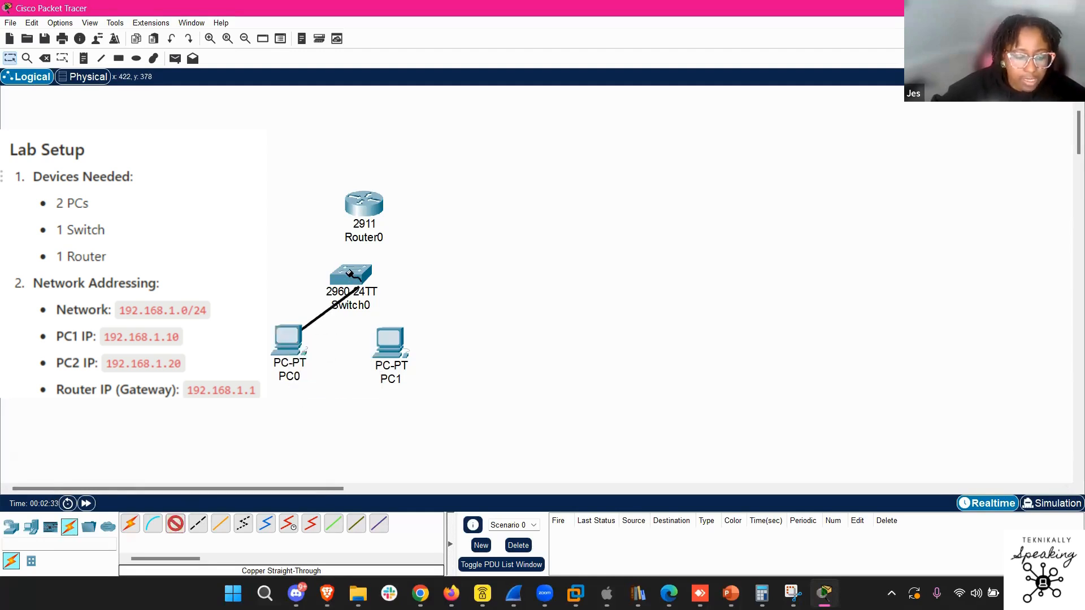
left_click(349, 274)
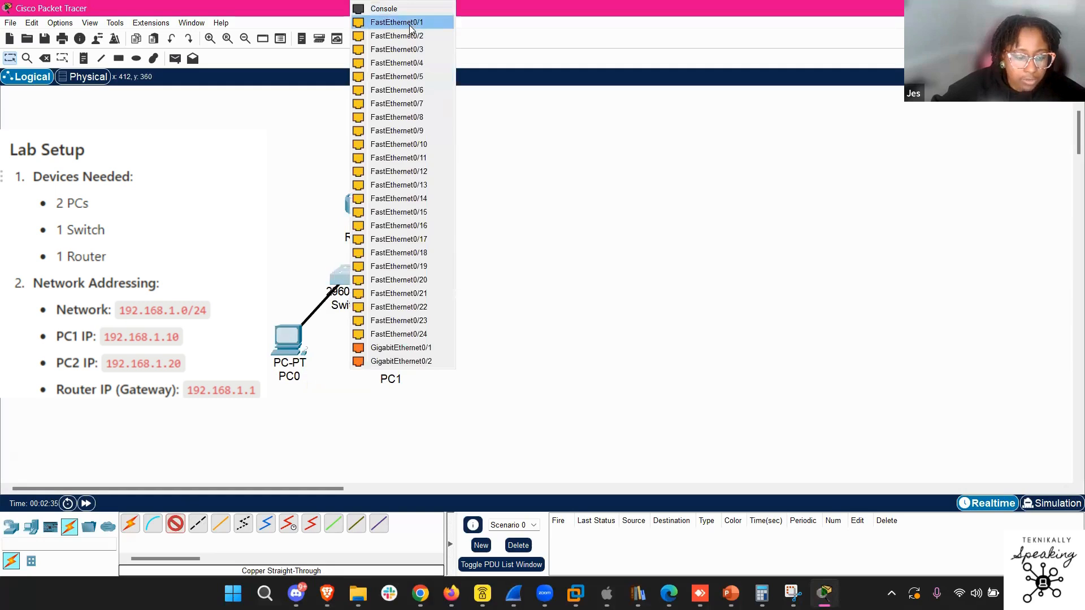
left_click(408, 23)
Connect PC1's FastEthernet0 to Switch0's FastEthernet0/2 with a copper straight-through cable
left_click(177, 524)
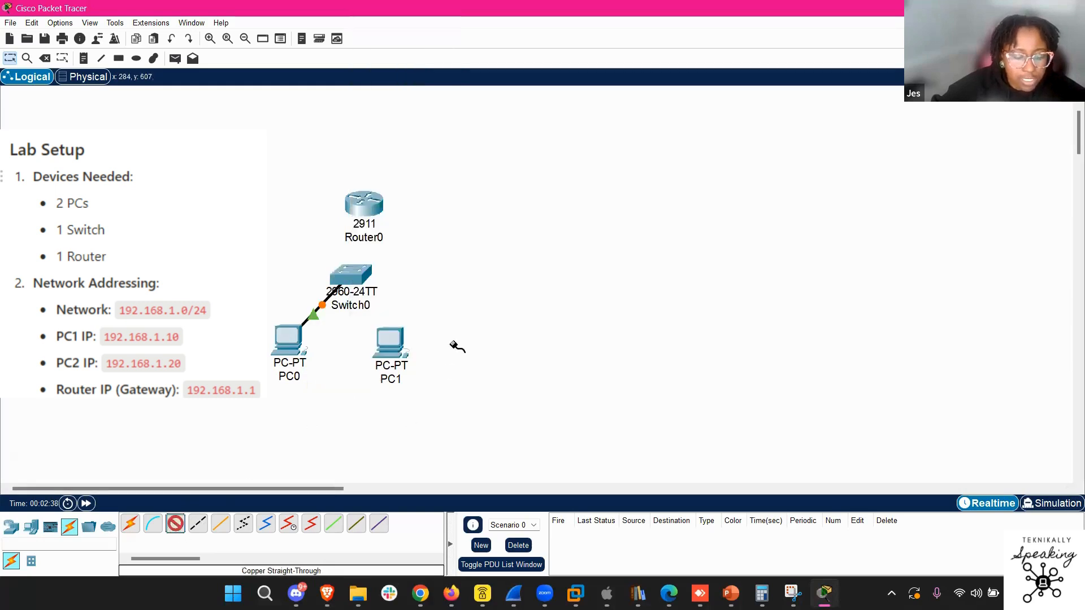
left_click(403, 340)
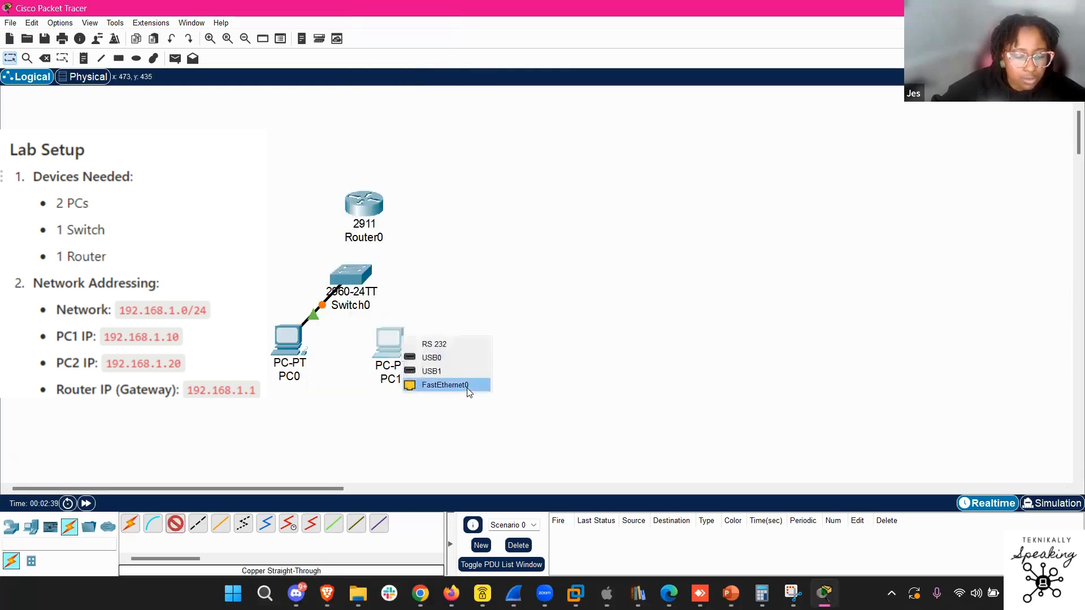
left_click(467, 392)
left_click(352, 275)
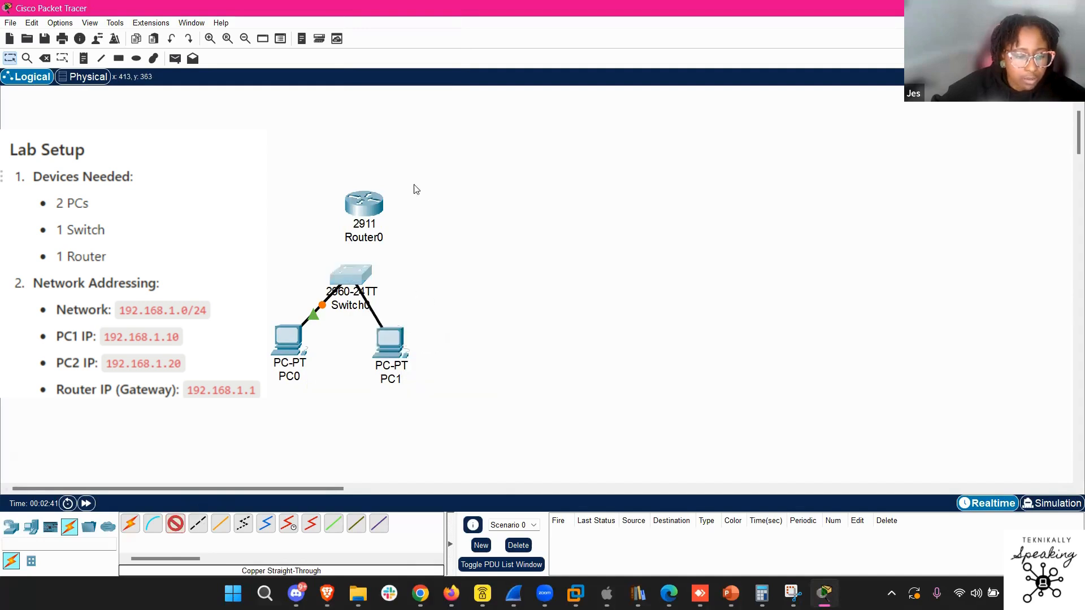
left_click(416, 22)
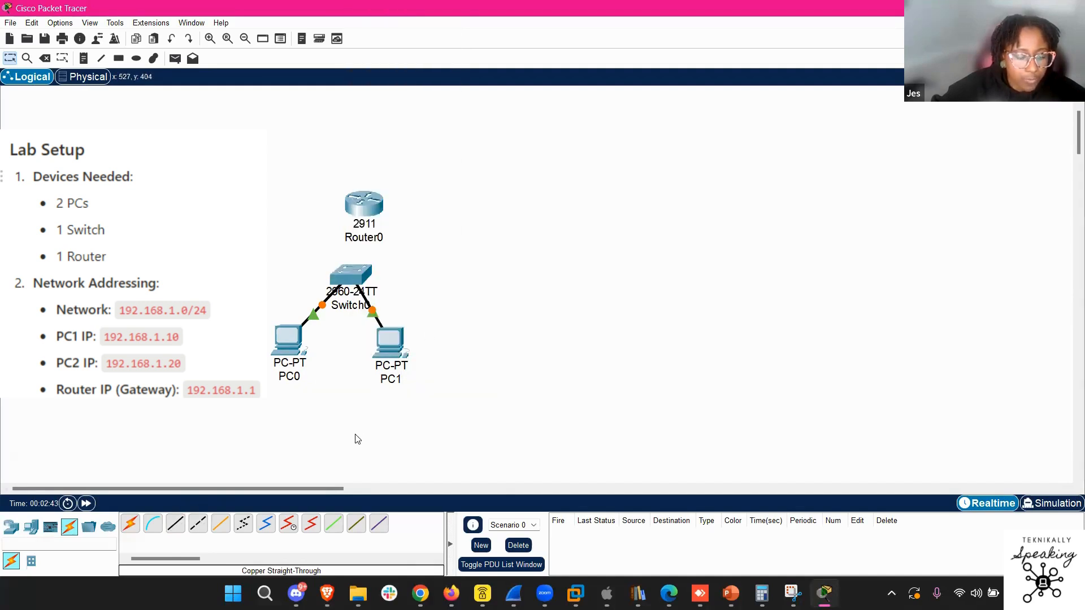
Move Router0 farther above the switch and cable Switch0's FastEthernet0/3 to it with copper straight-through
left_click_drag(364, 210, 361, 176)
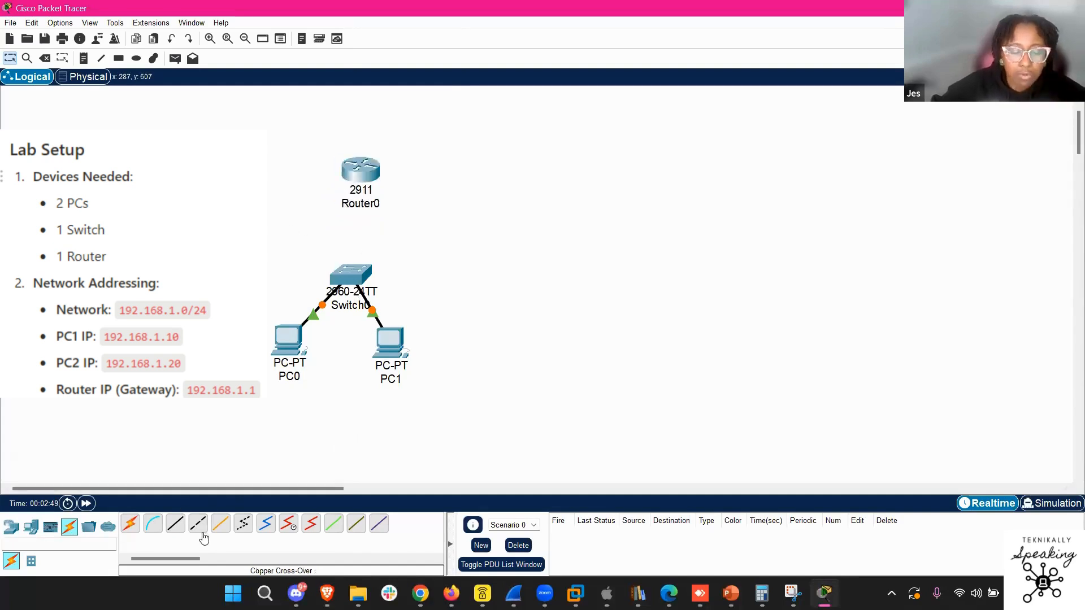
left_click(176, 524)
left_click(350, 205)
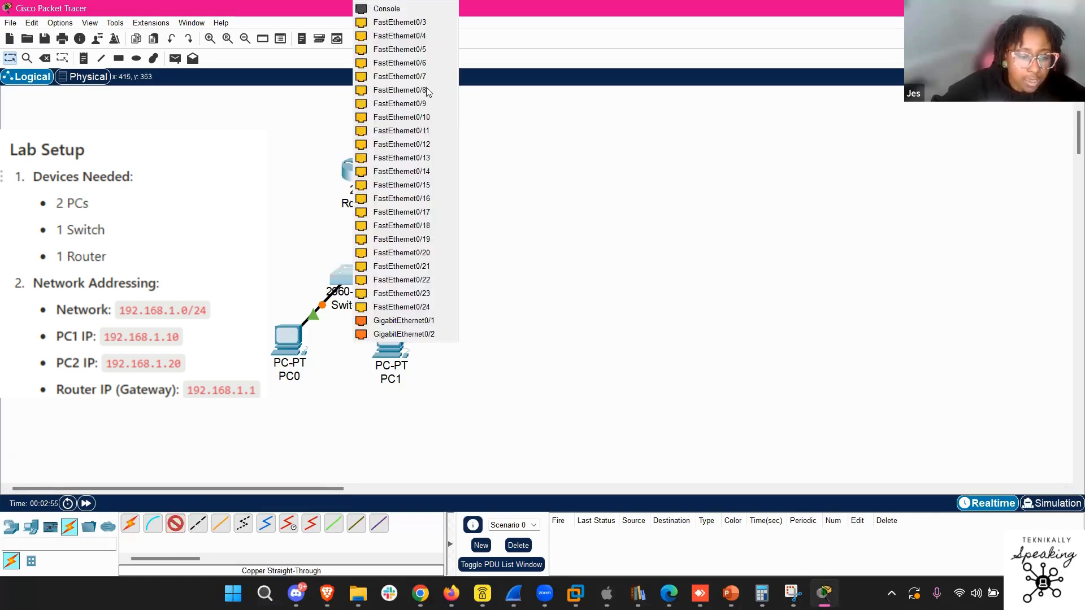
left_click(435, 26)
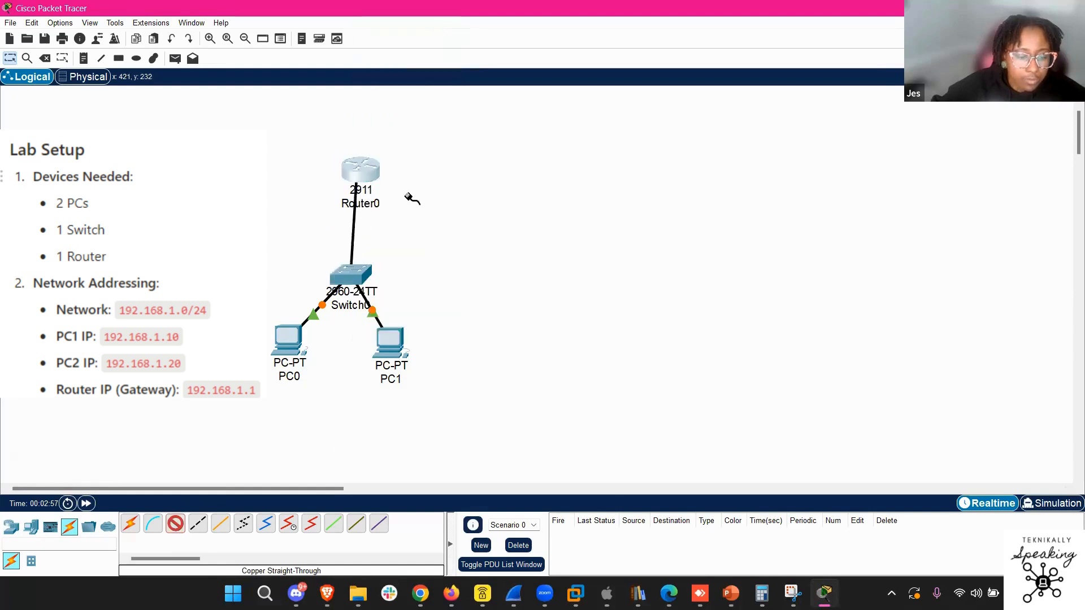
left_click(360, 170)
left_click(408, 199)
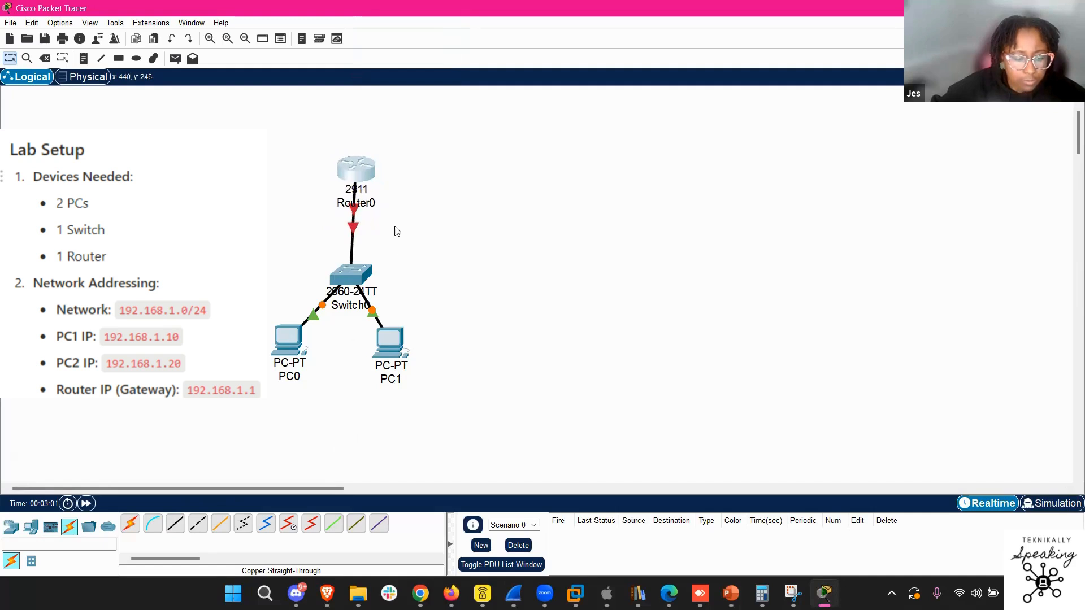
Try to rename PC0 as PC1 while the other PC still has that name
mouse_move(327, 487)
left_mouse_down()
mouse_move(358, 489)
mouse_move(347, 486)
left_mouse_up()
left_click(210, 38)
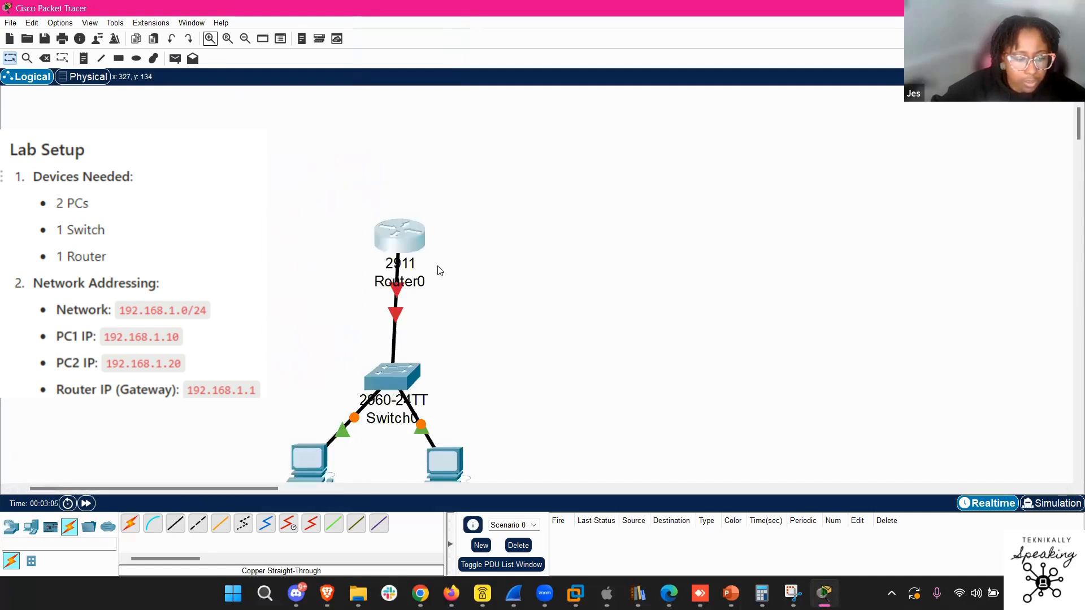
scroll(499, 311, "down", 1)
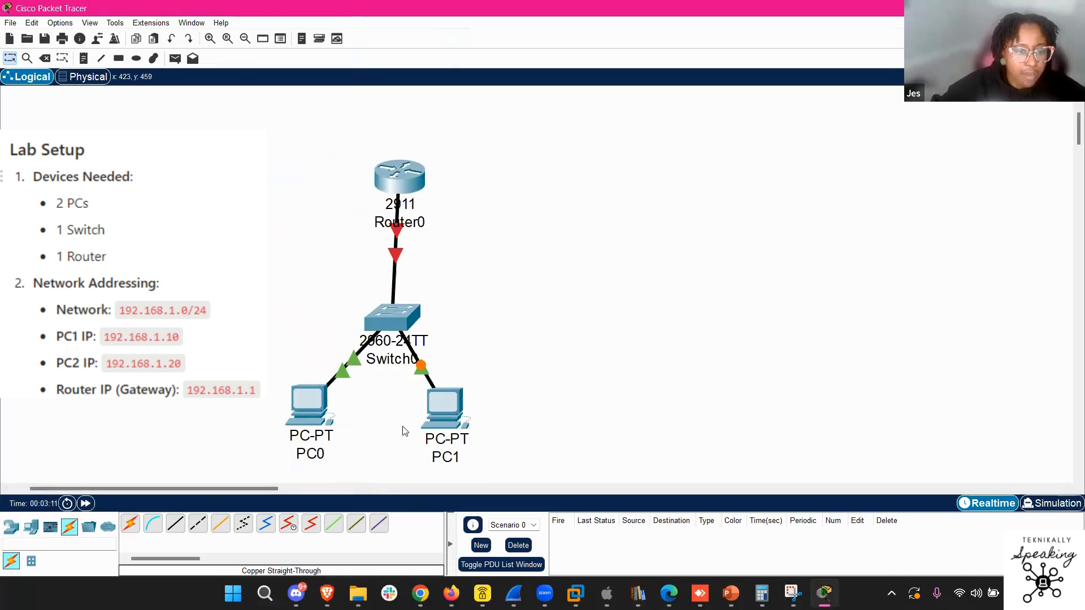
mouse_move(326, 459)
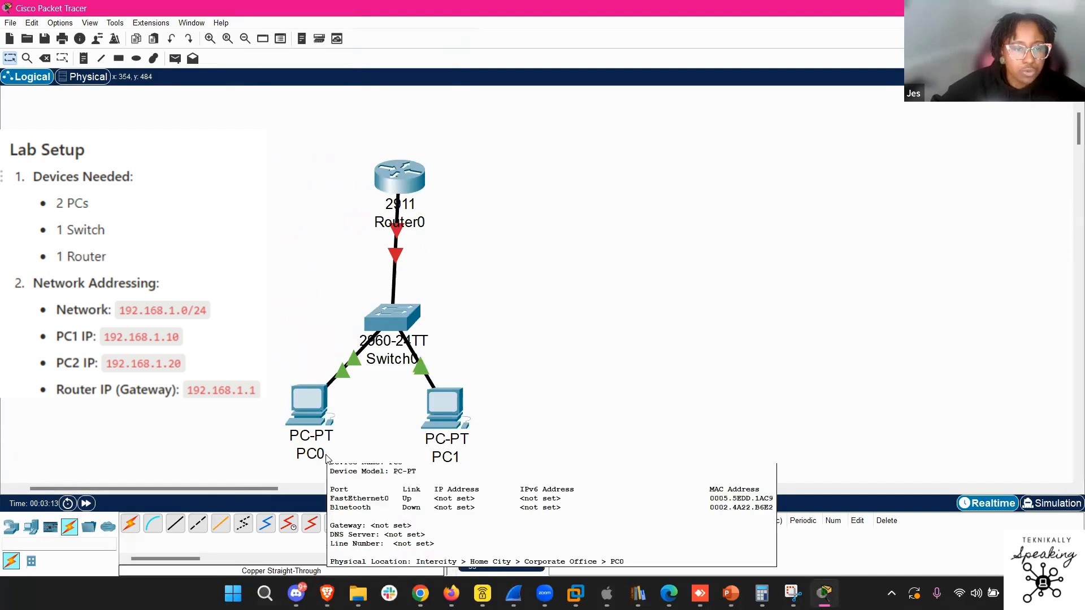
left_click(313, 454)
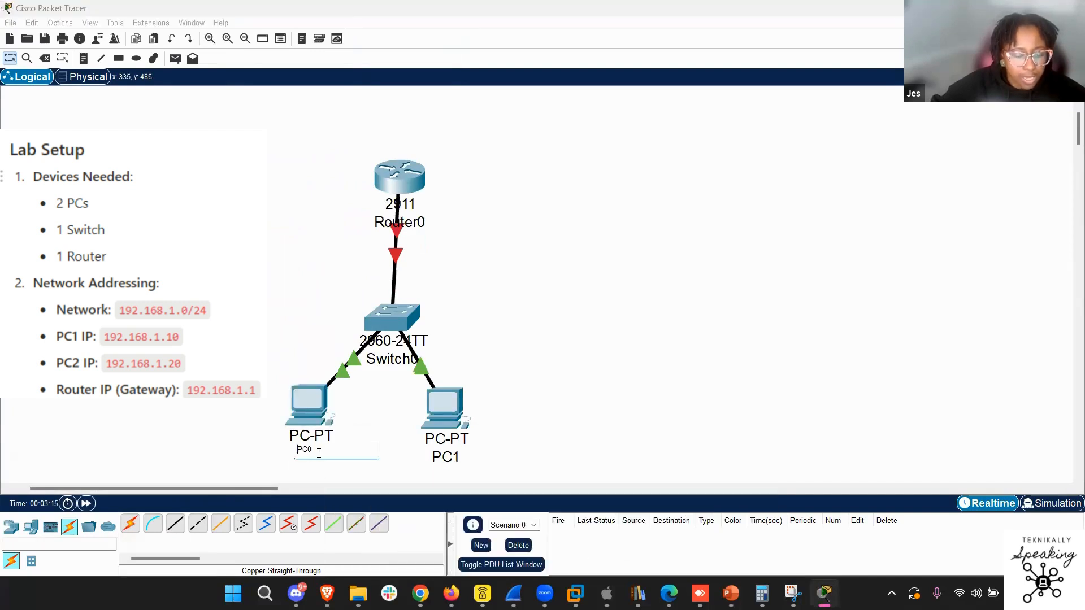
key("BackSpace")
type("1")
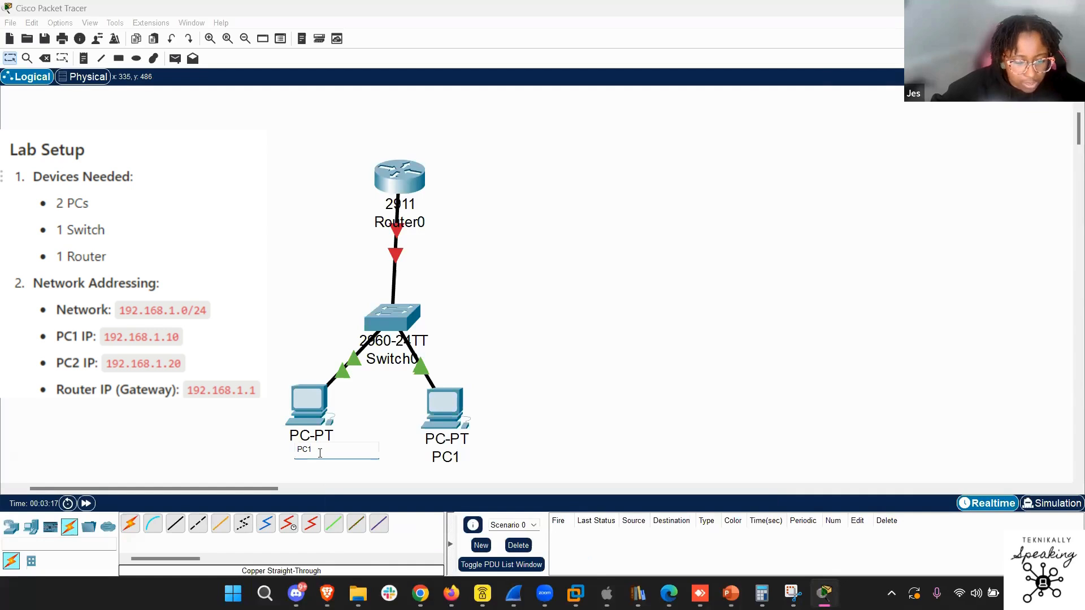
key("Return")
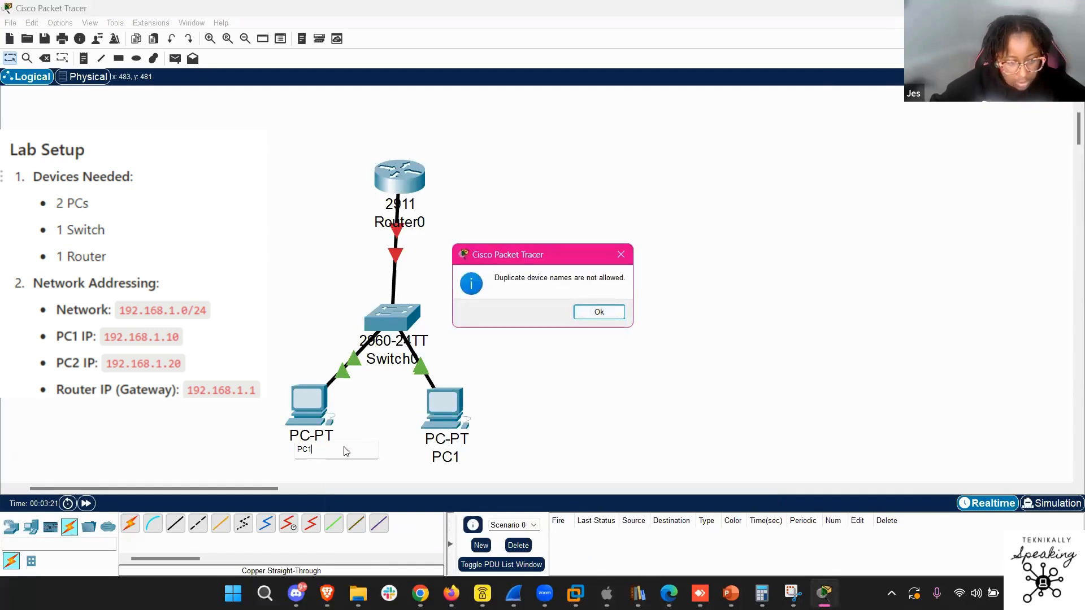
left_click(599, 312)
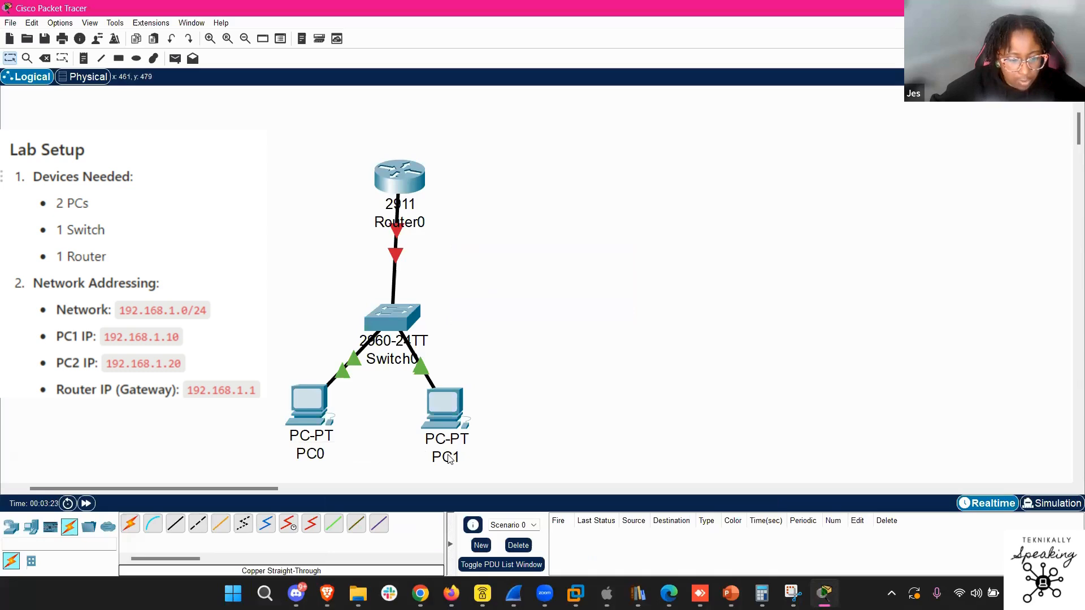
Rename the existing PC1 as PC2
left_click(452, 453)
key("BackSpace")
type("2")
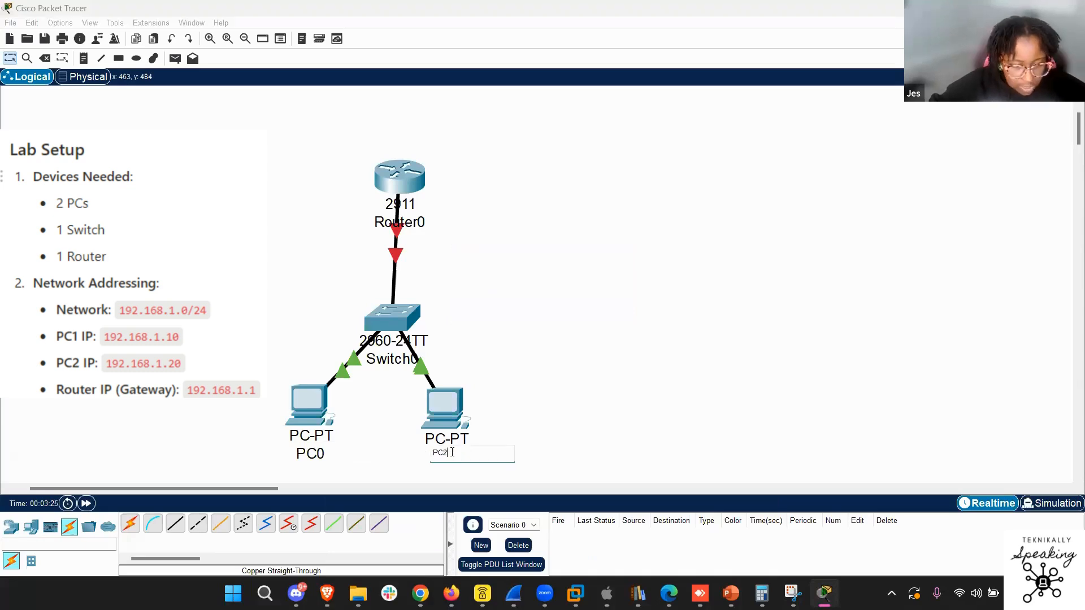
key("Return")
Rename PC0 as PC1
left_click(316, 450)
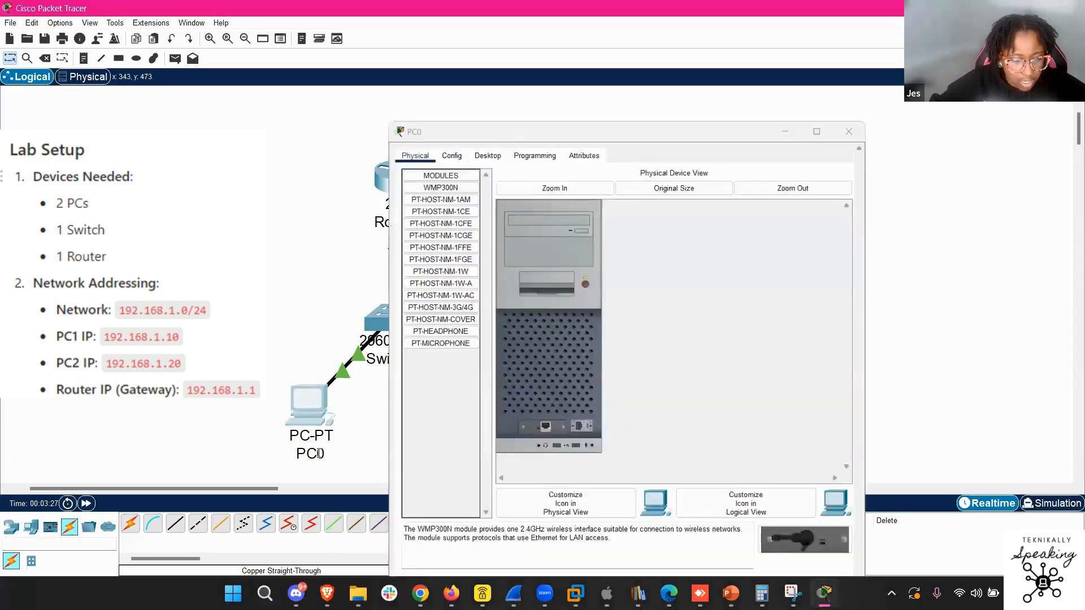
left_click(319, 450)
key("BackSpace")
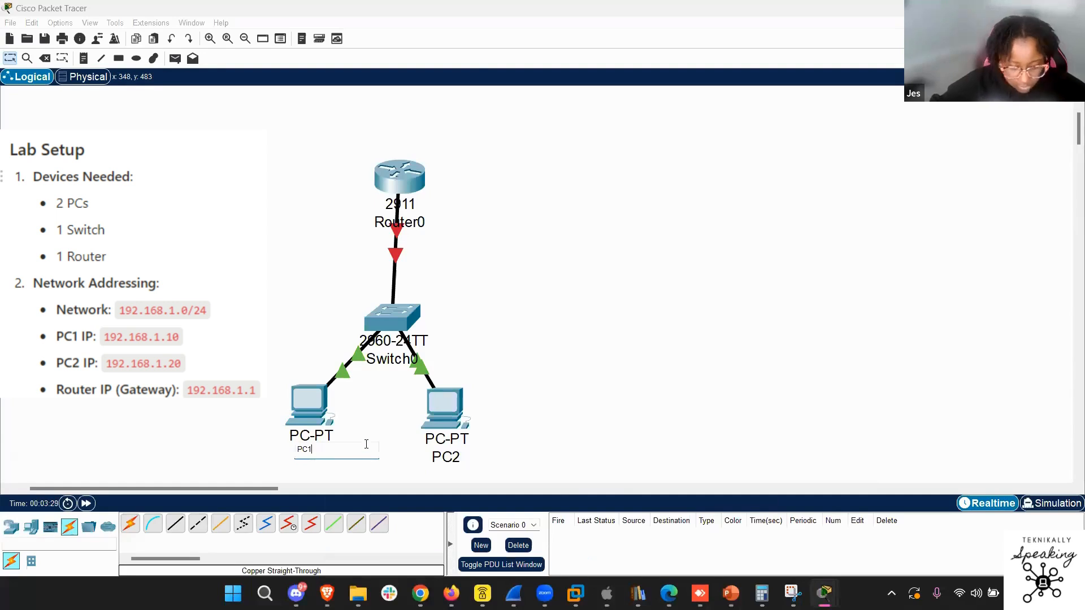
type("1")
key("Return")
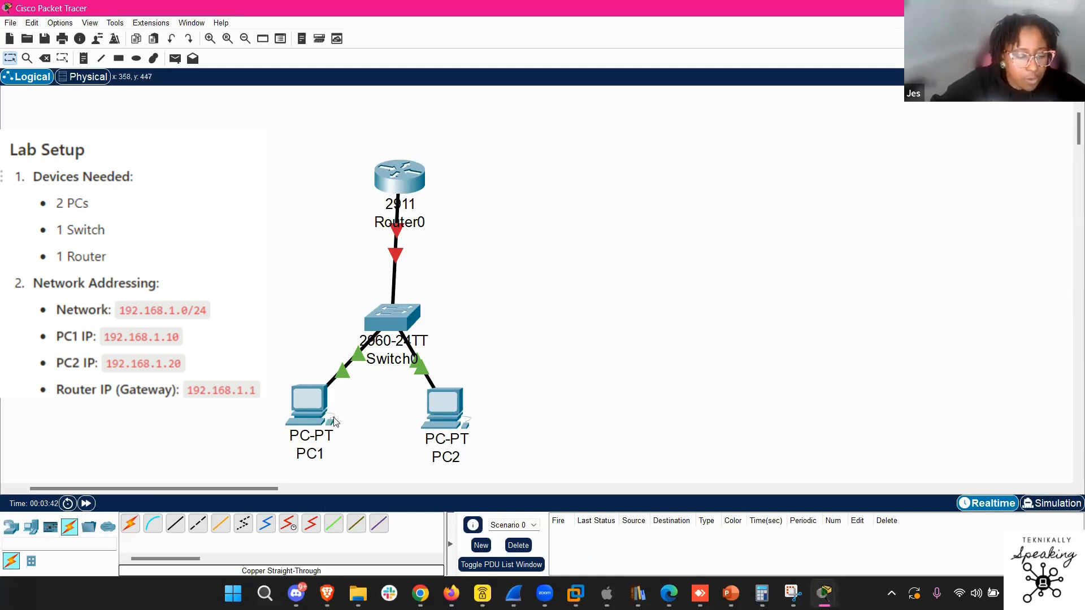
Give PC1 the static IPv4 address 192.168.1.10 with the default subnet mask 255.255.255.0 on FastEthernet0
left_click(319, 402)
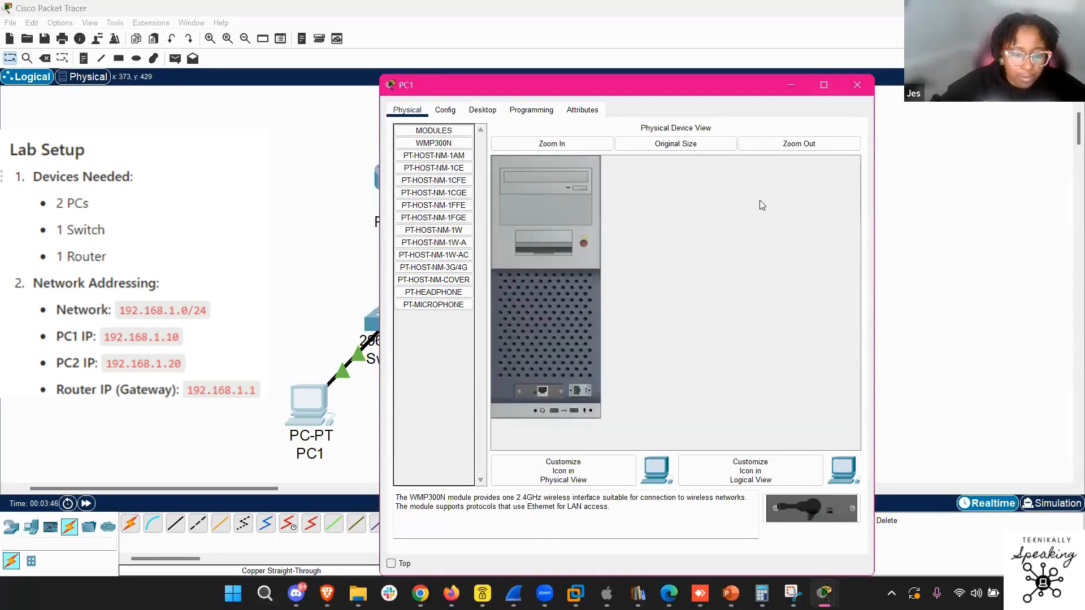
left_click_drag(421, 94, 583, 66)
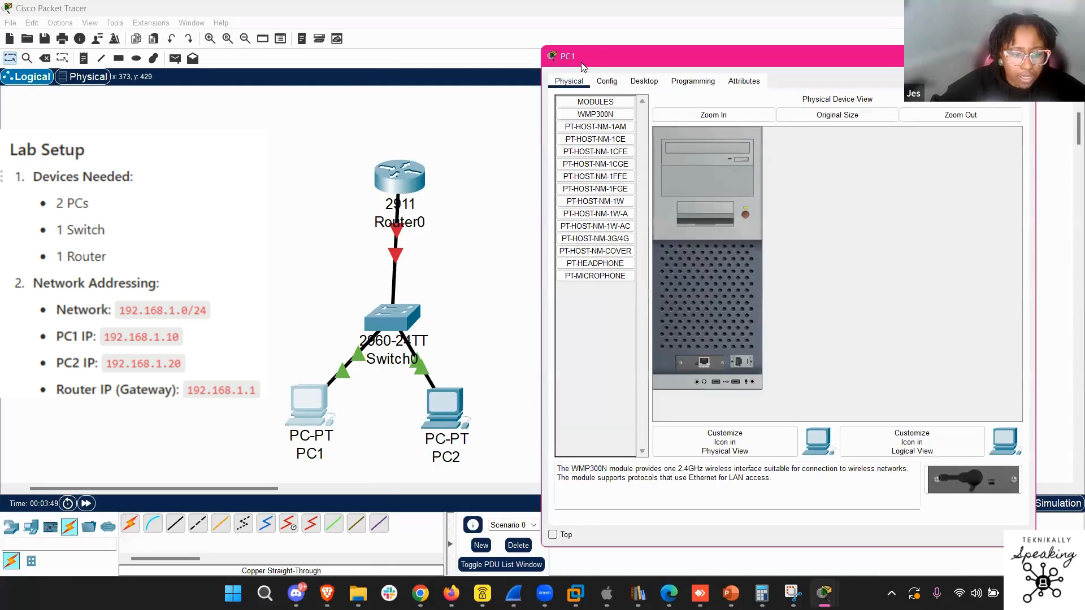
left_click(643, 82)
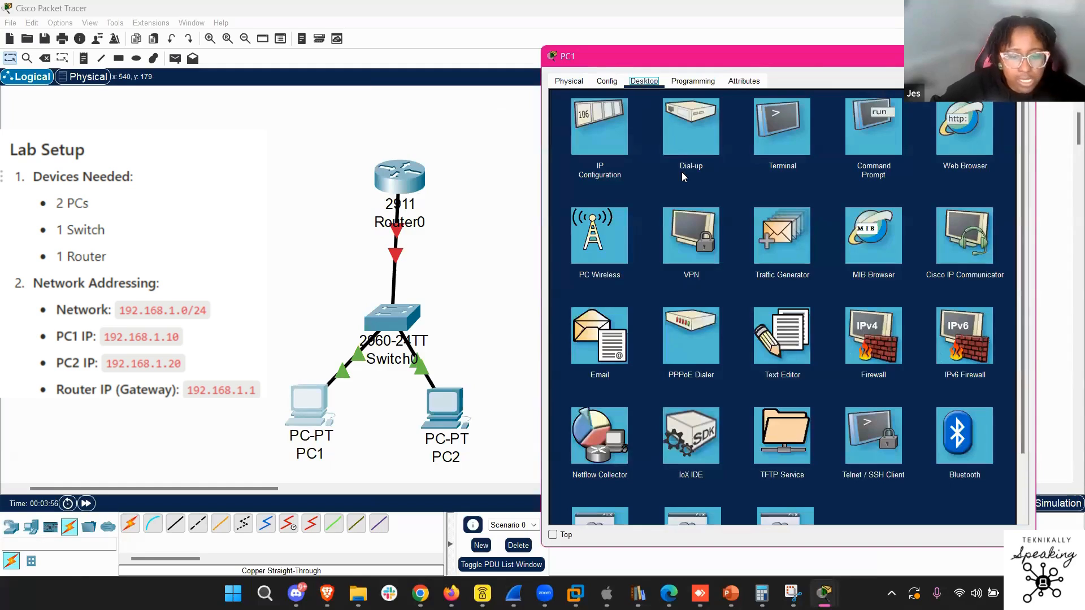
left_click(594, 182)
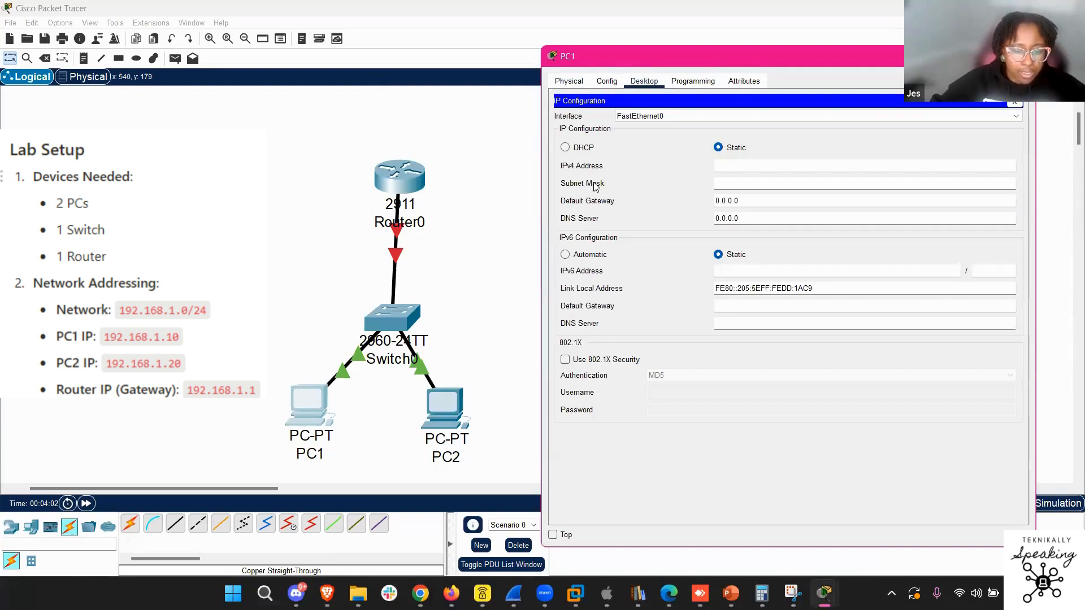
left_click_drag(595, 51, 519, 78)
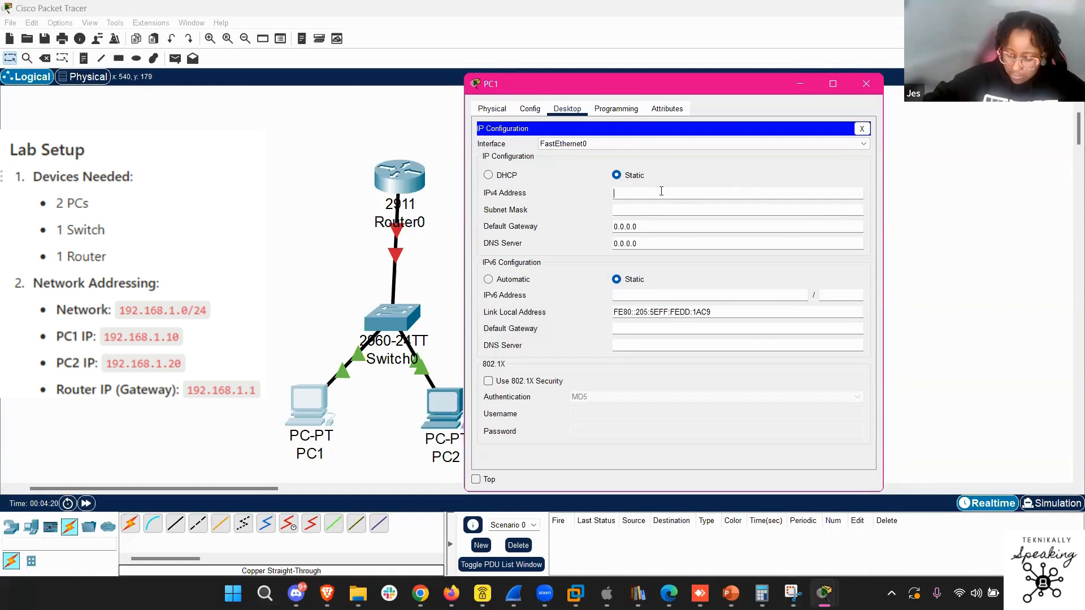
type("192.")
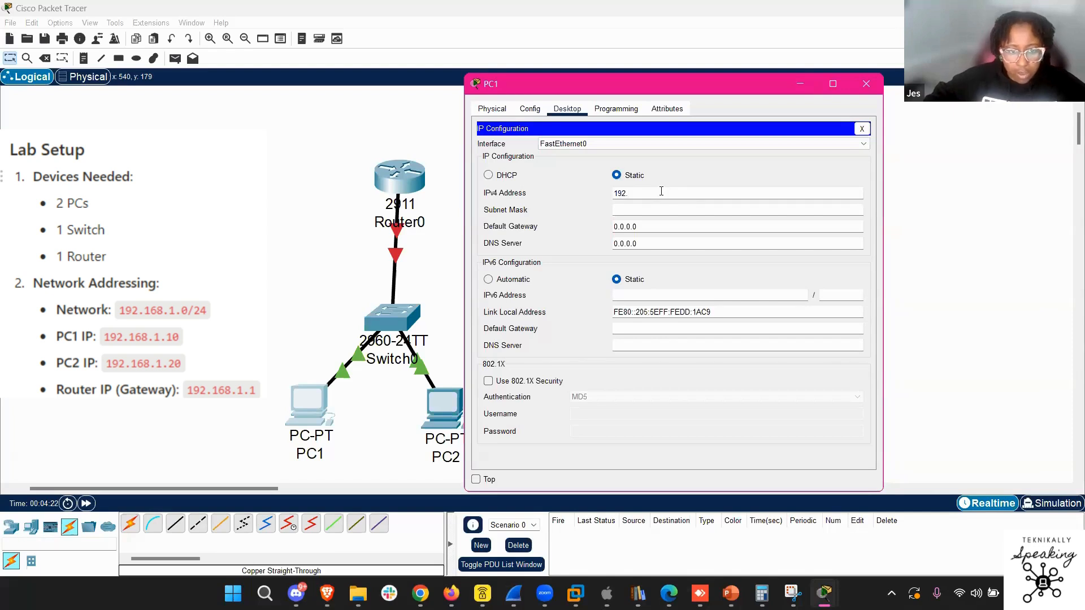
type("168.")
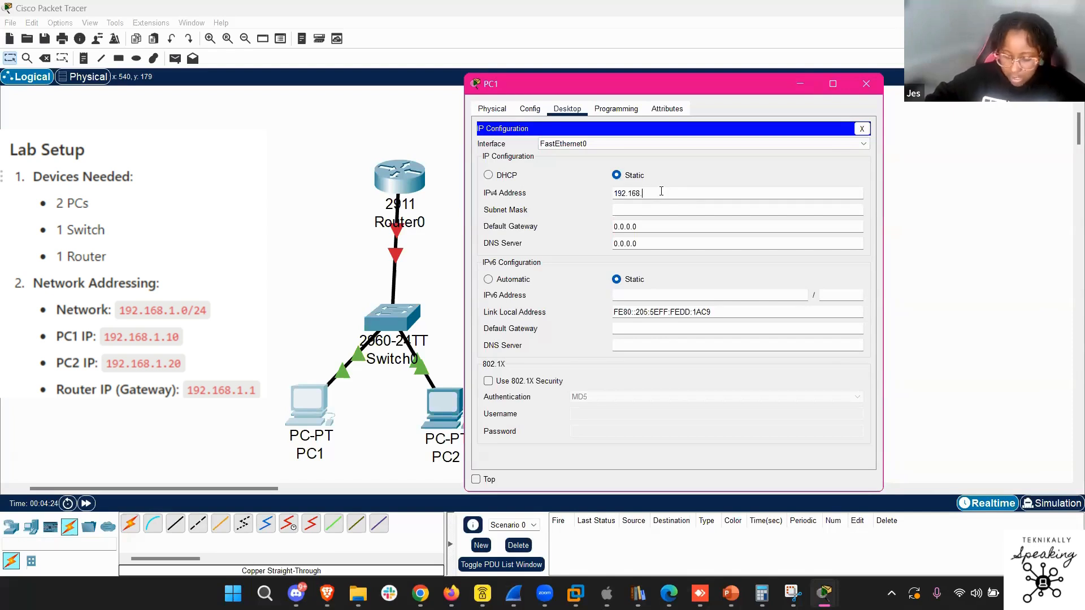
type("1.10")
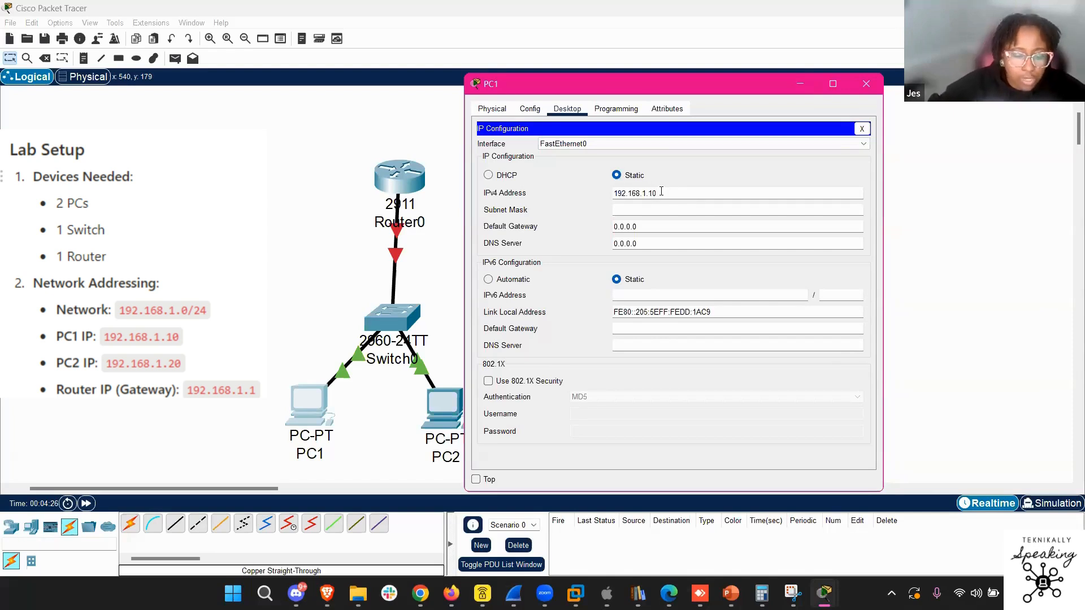
left_click(692, 178)
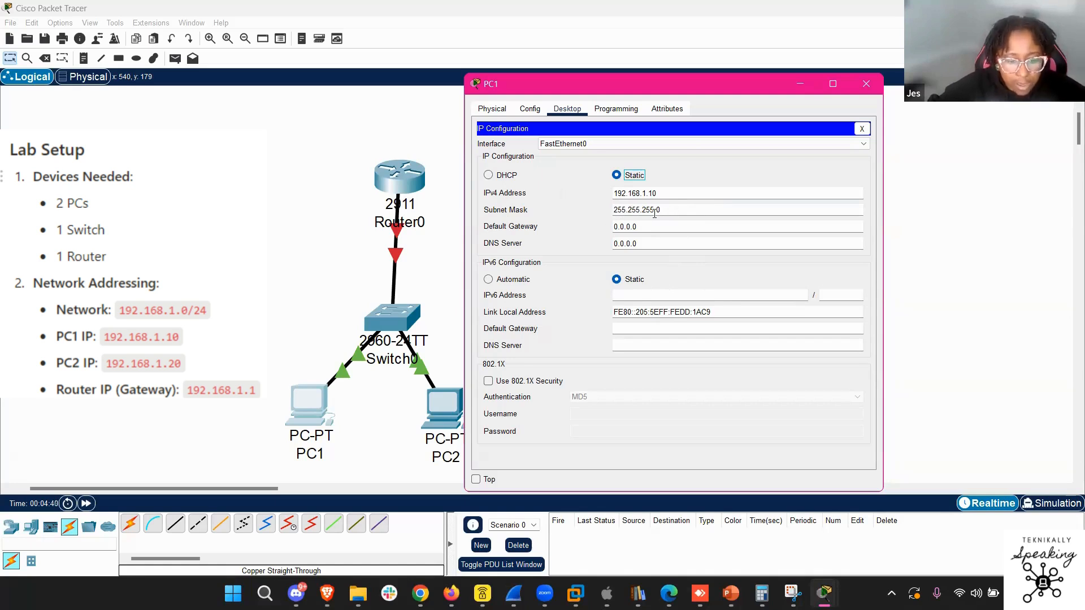
left_click_drag(660, 212, 599, 221)
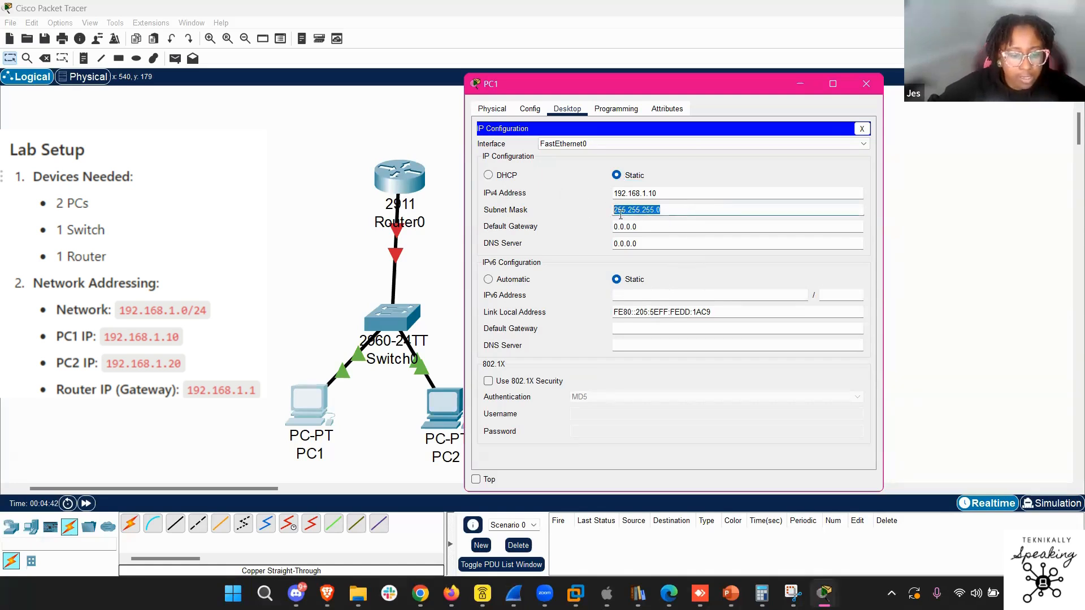
left_click(583, 216)
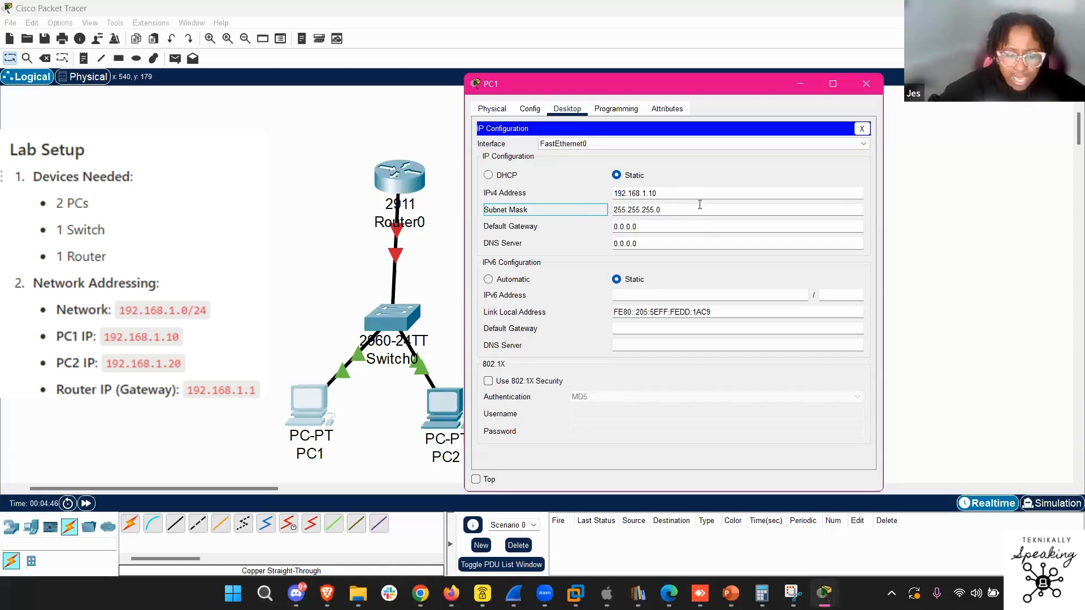
left_click(711, 181)
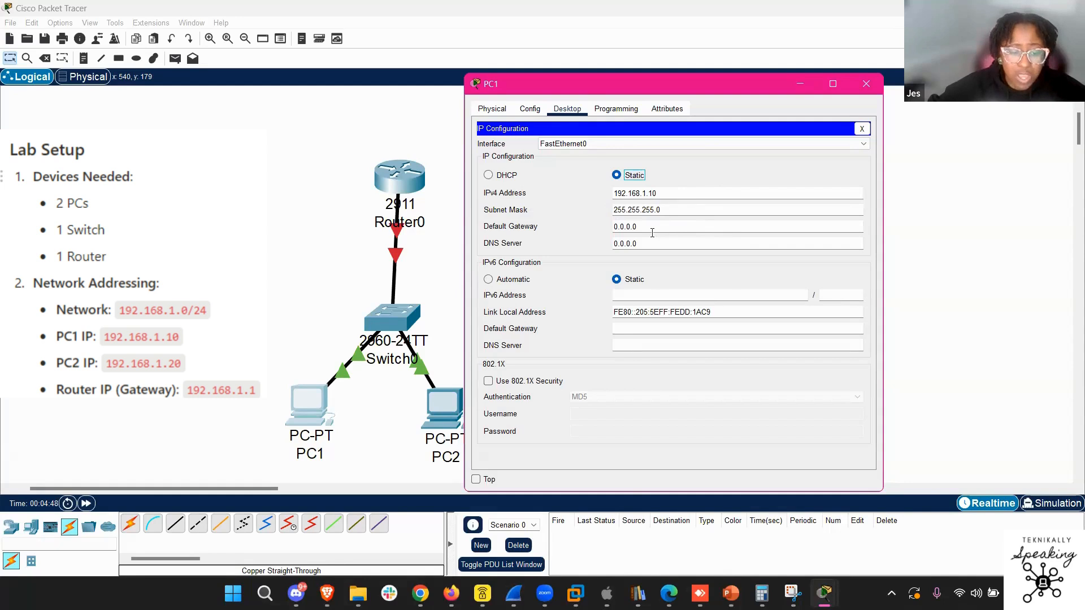
Set PC1's IPv4 default gateway to 192.168.1.1 and close its configuration window
left_click(504, 228)
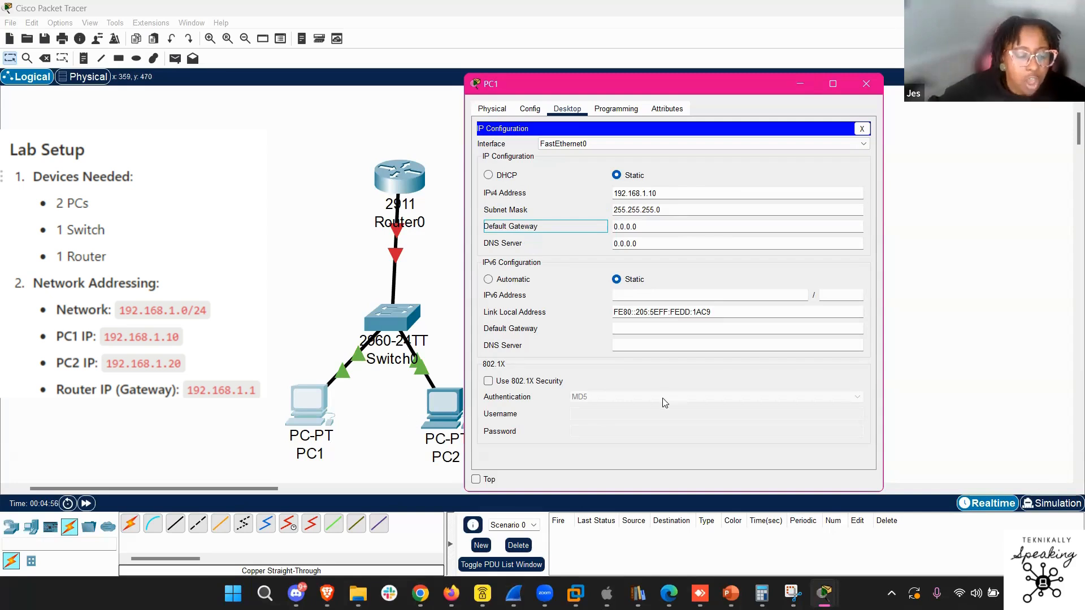
left_click(621, 227)
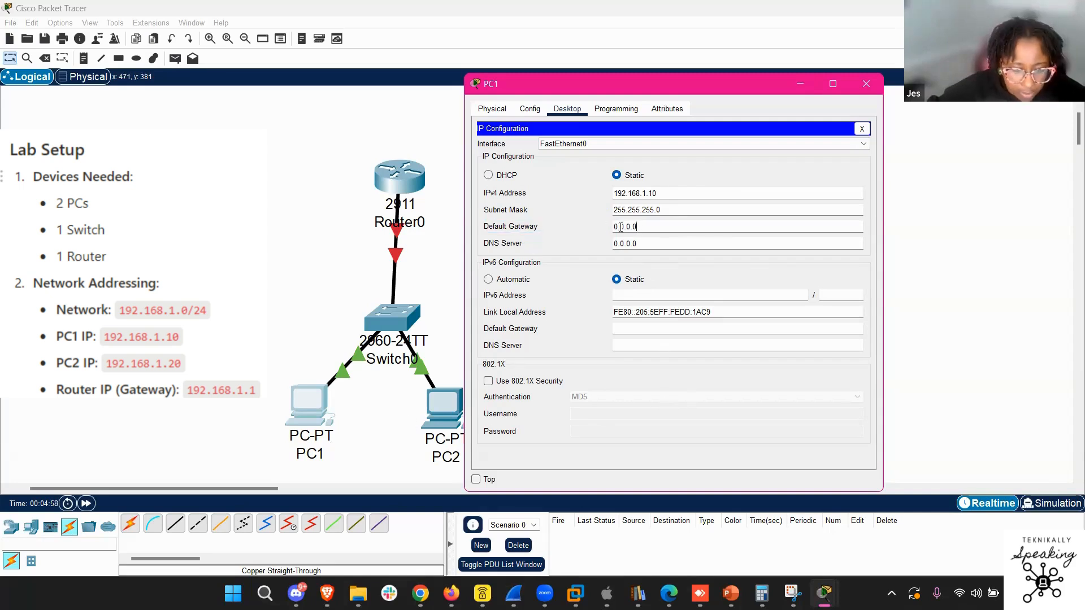
triple_click(621, 227)
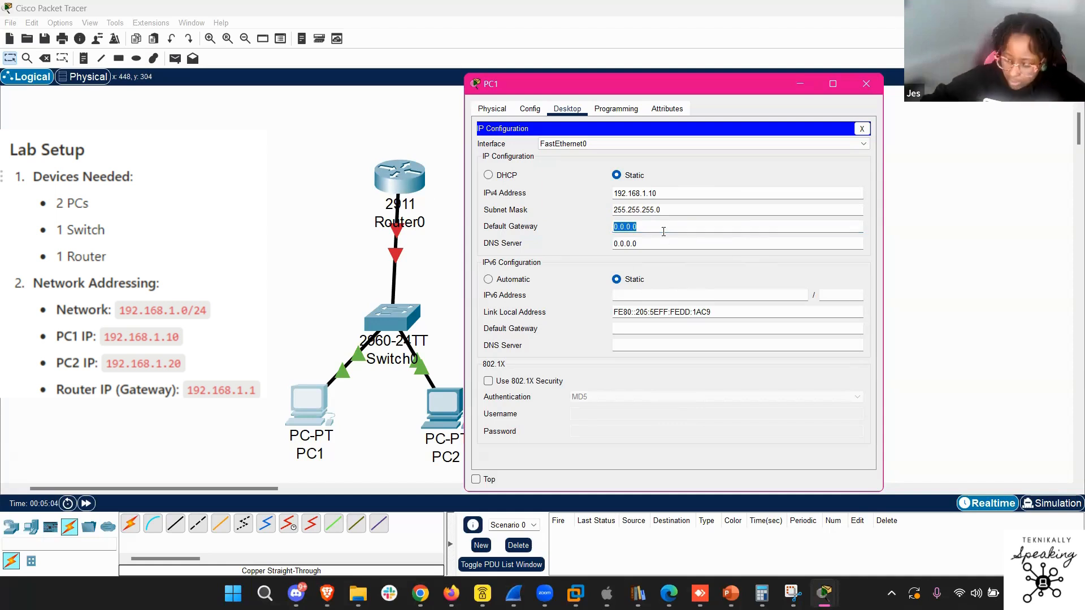
type("192.168")
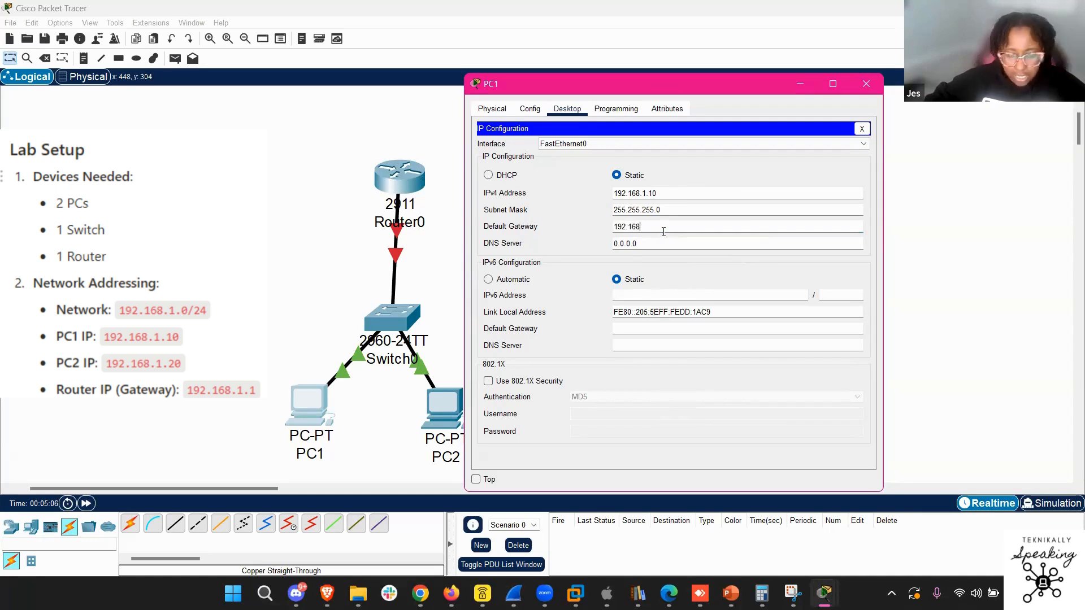
type(".1.1")
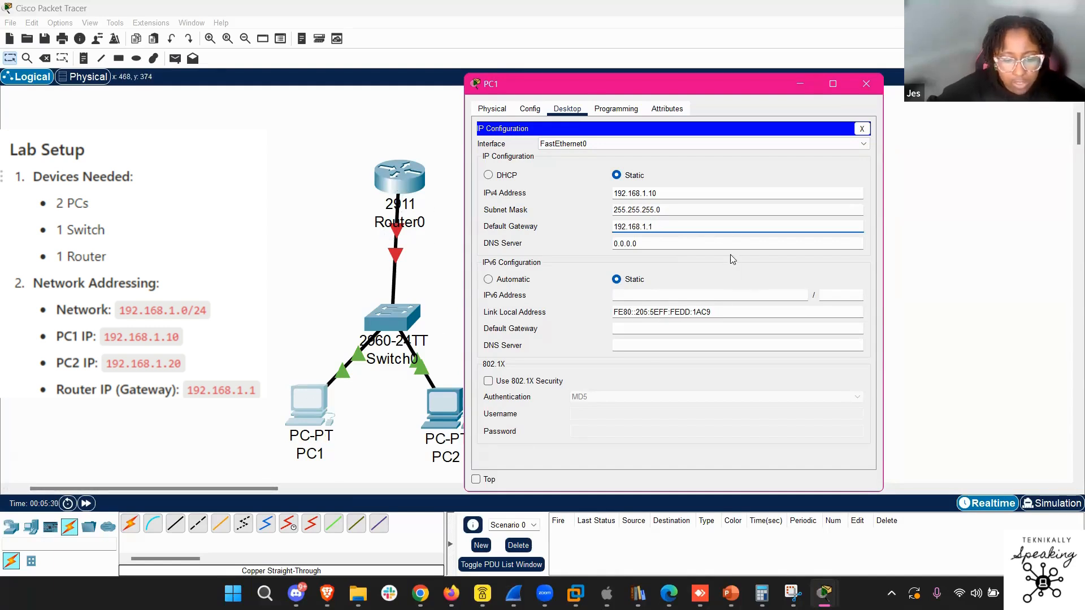
left_click(711, 173)
left_click(862, 129)
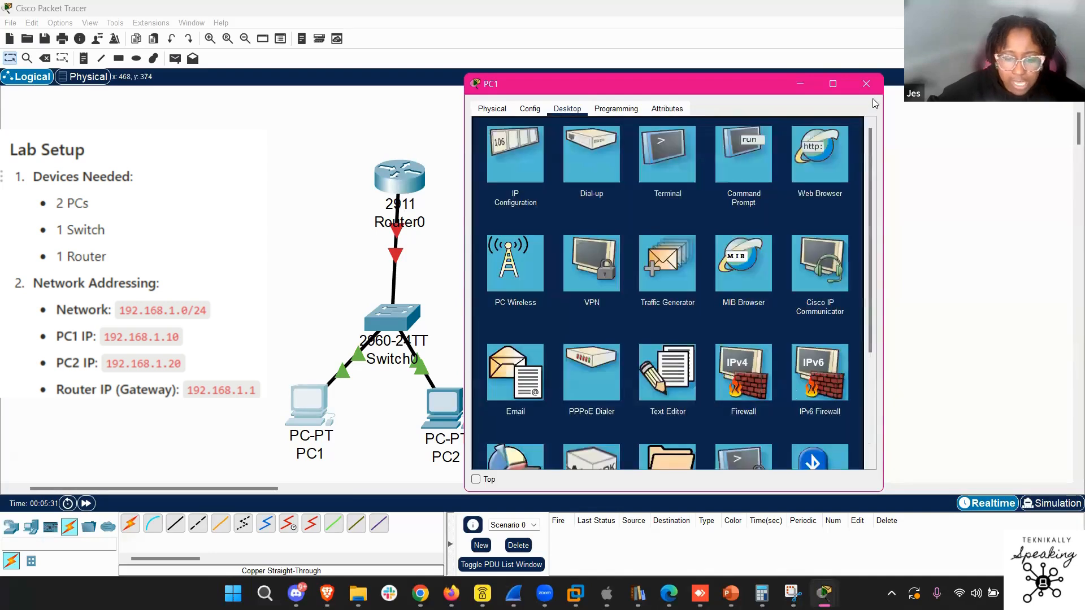
left_click(866, 84)
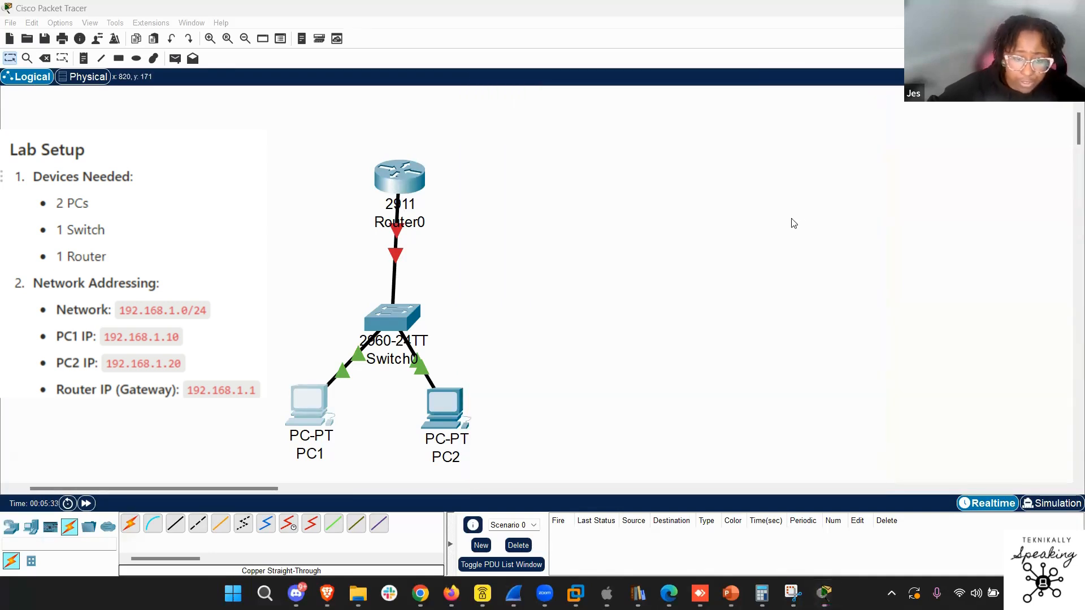
Give PC2 the static IPv4 address 192.168.1.20 with the default subnet mask 255.255.255.0 on FastEthernet0
left_click(452, 406)
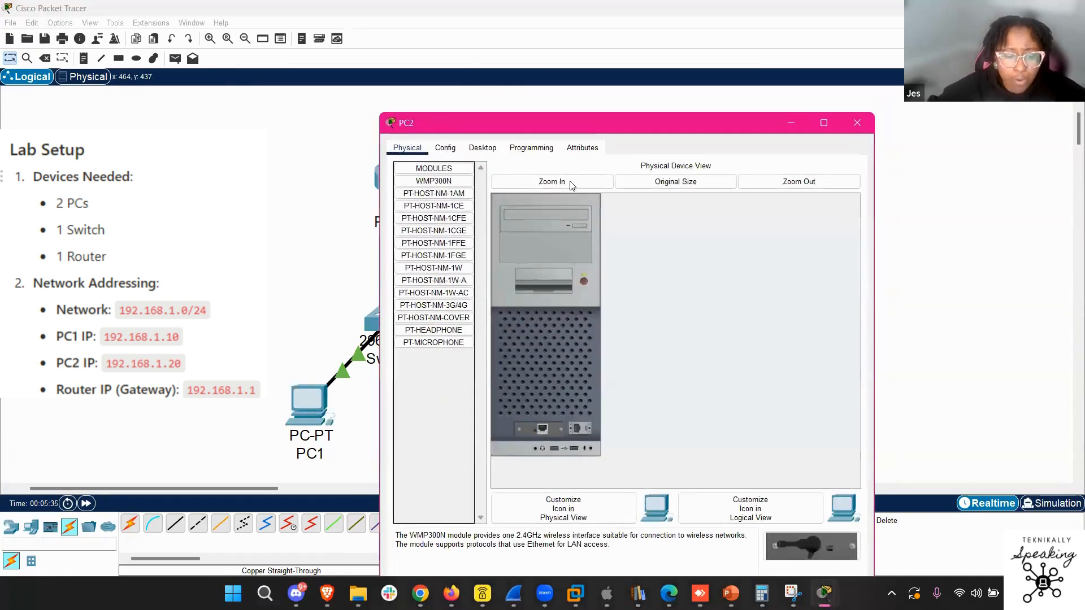
left_click_drag(565, 123, 613, 97)
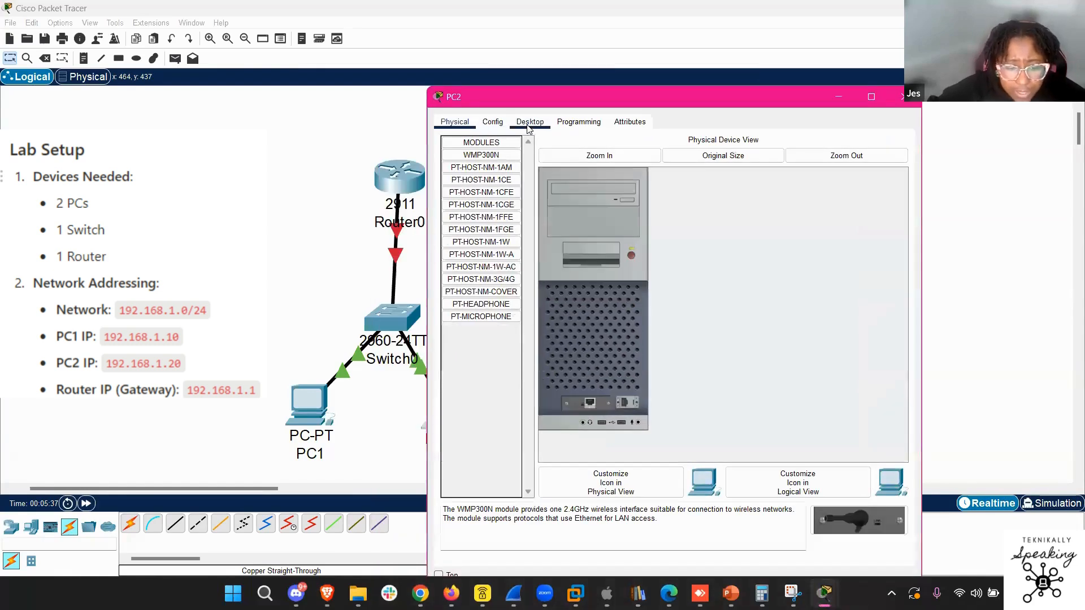
left_click(528, 122)
left_click(497, 176)
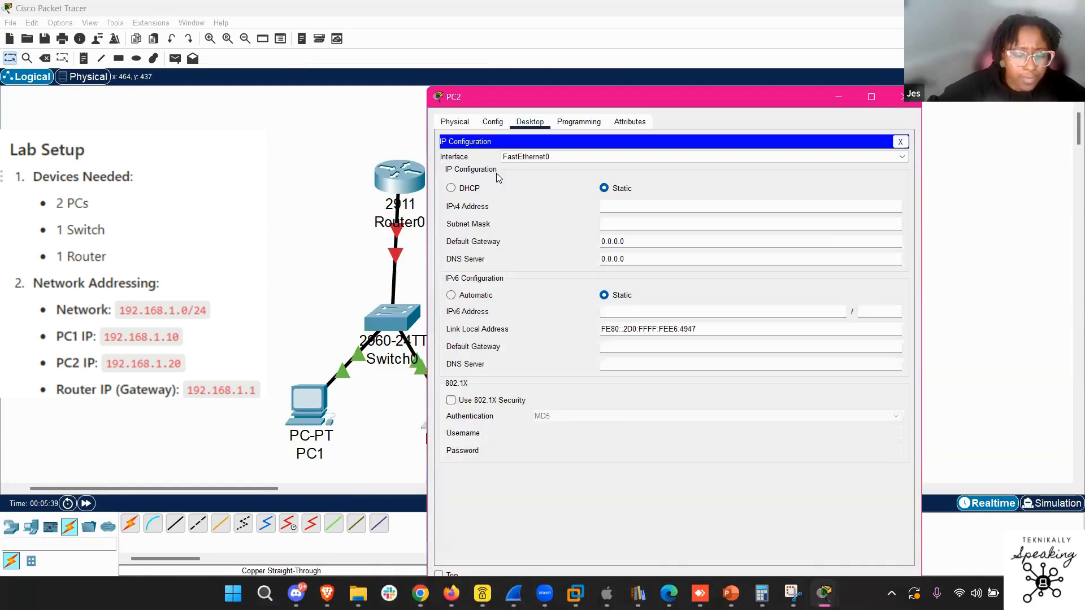
left_click(642, 198)
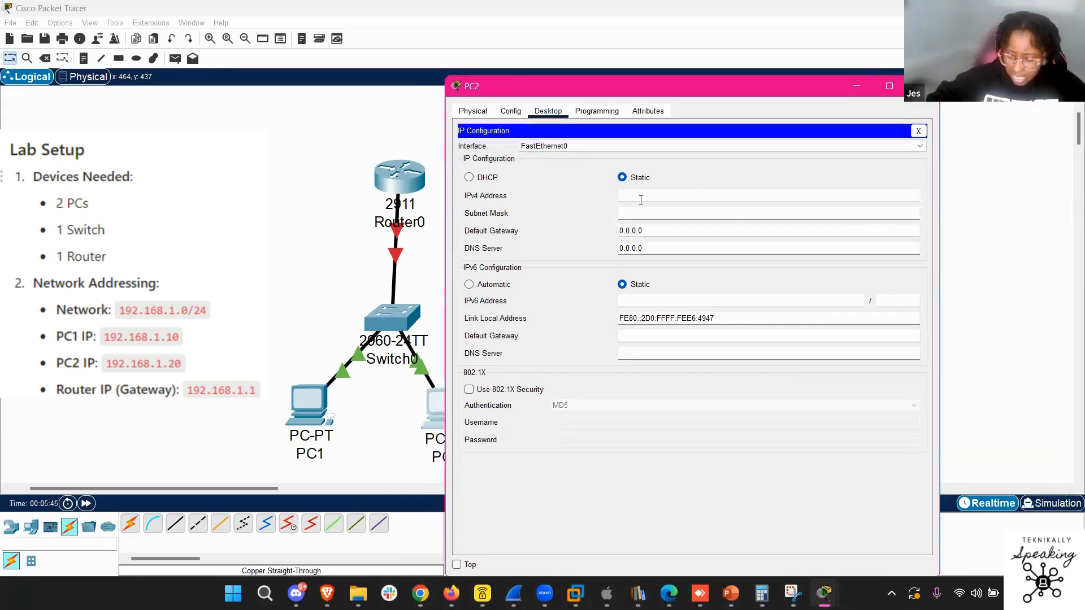
type("192.")
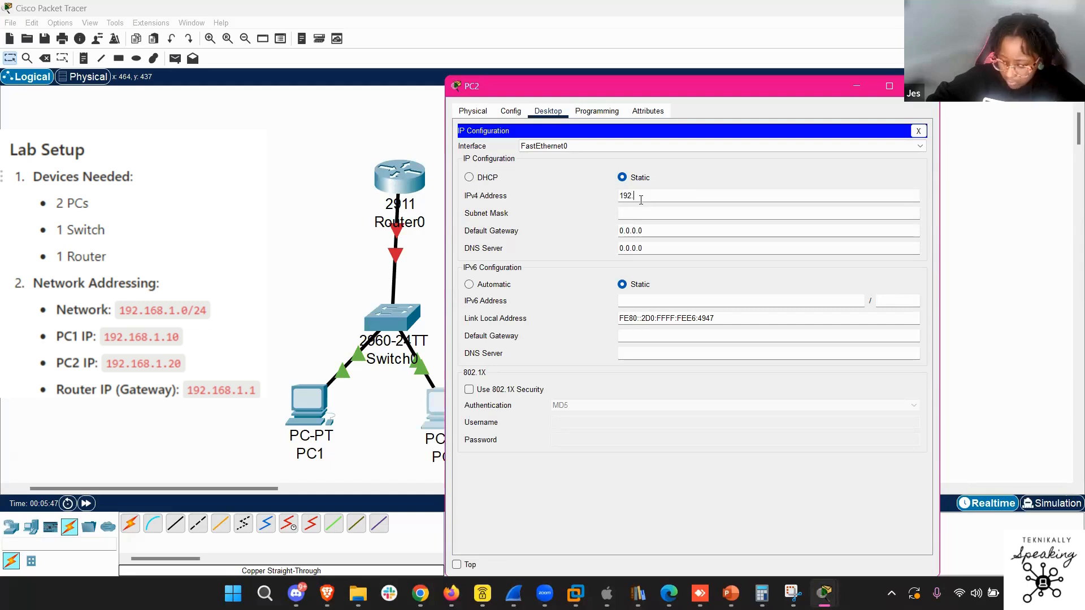
type("168.1")
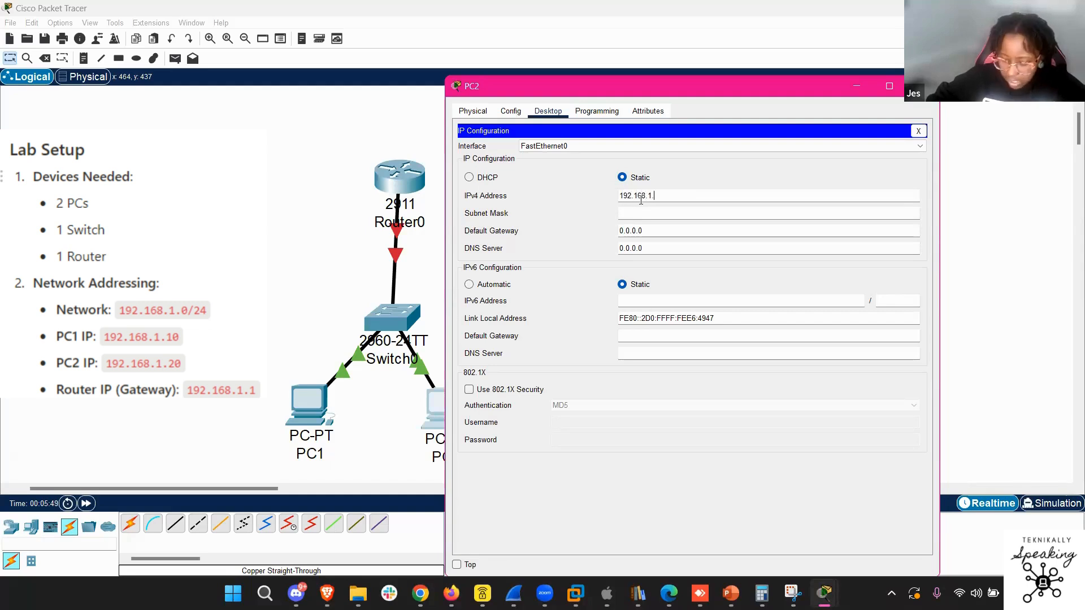
type(".20")
left_click(684, 213)
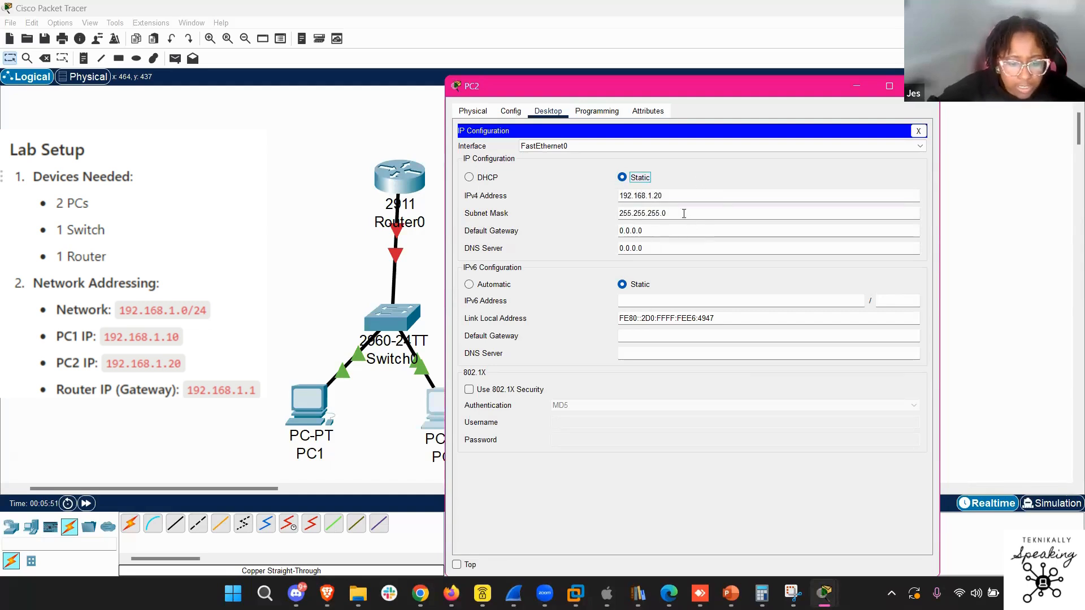
Set PC2's IPv4 default gateway to 192.168.1.1 and close its configuration window
key("Tab")
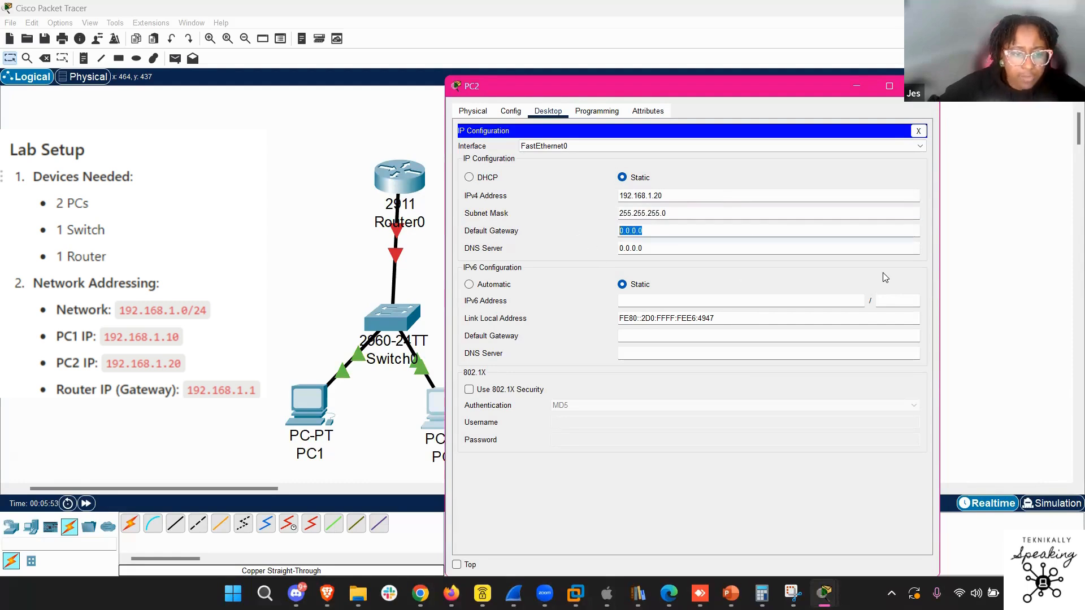
type("192.")
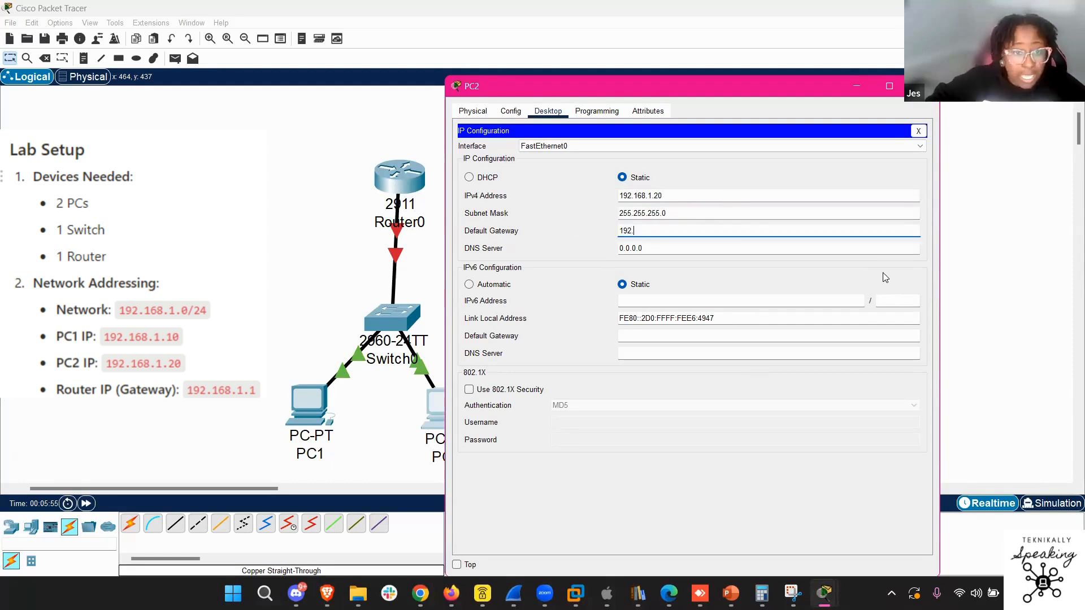
type("168")
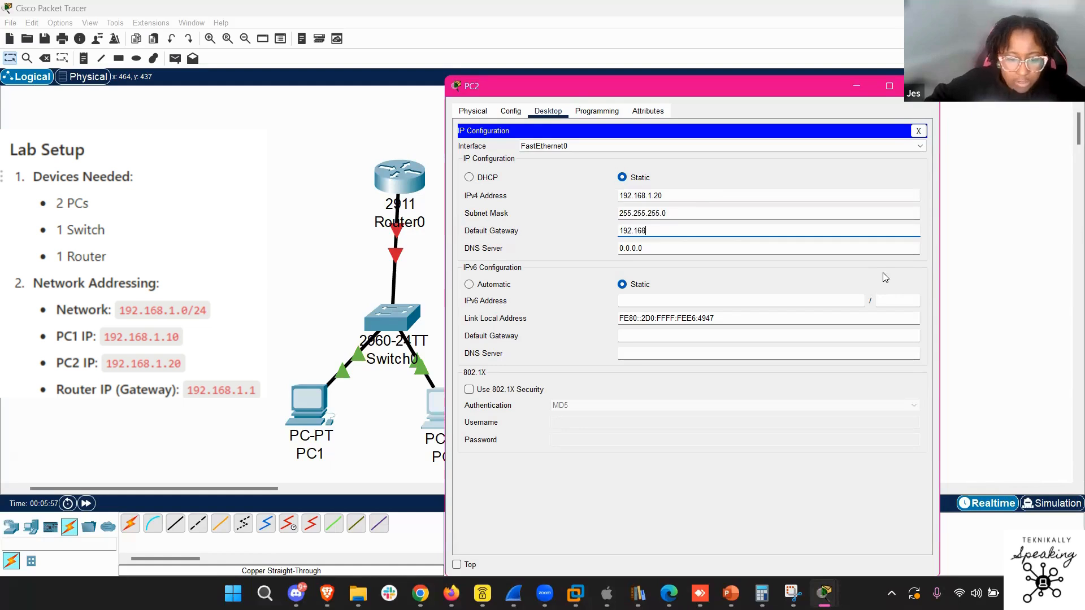
type(".1.1")
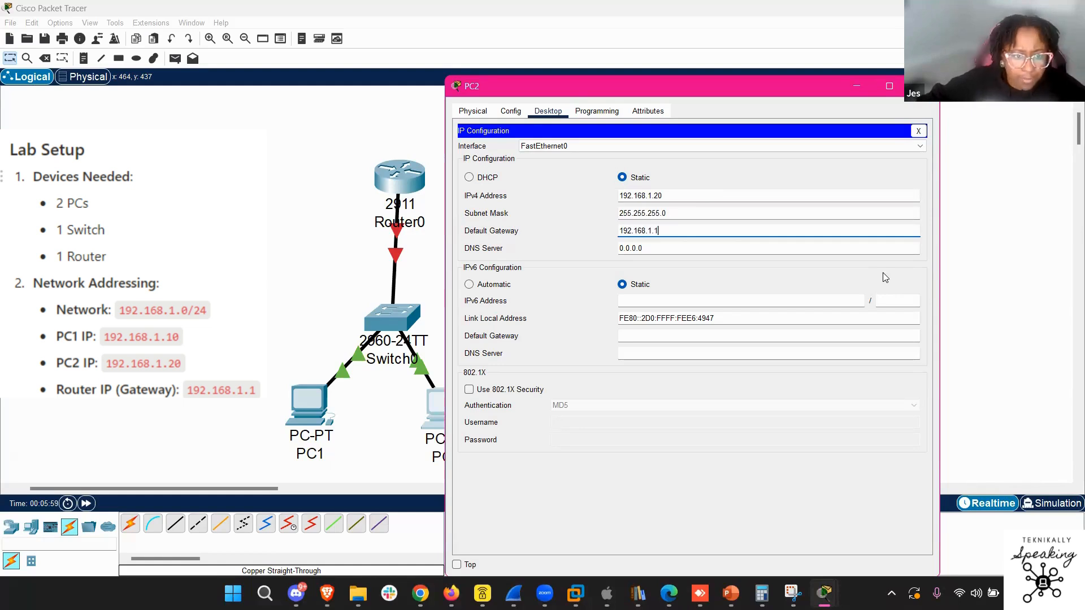
left_click(841, 167)
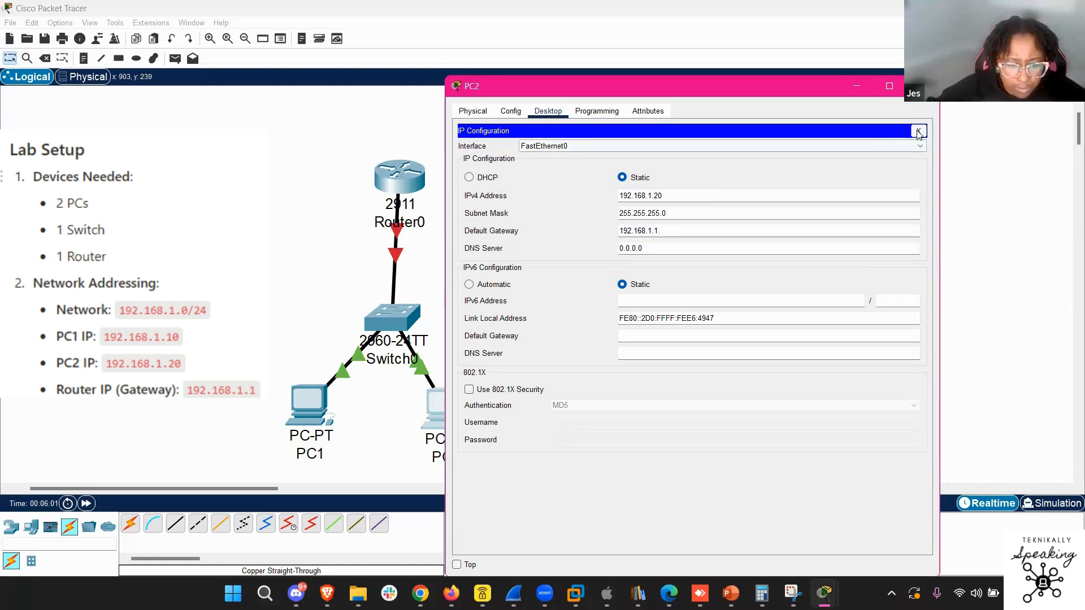
left_click(917, 131)
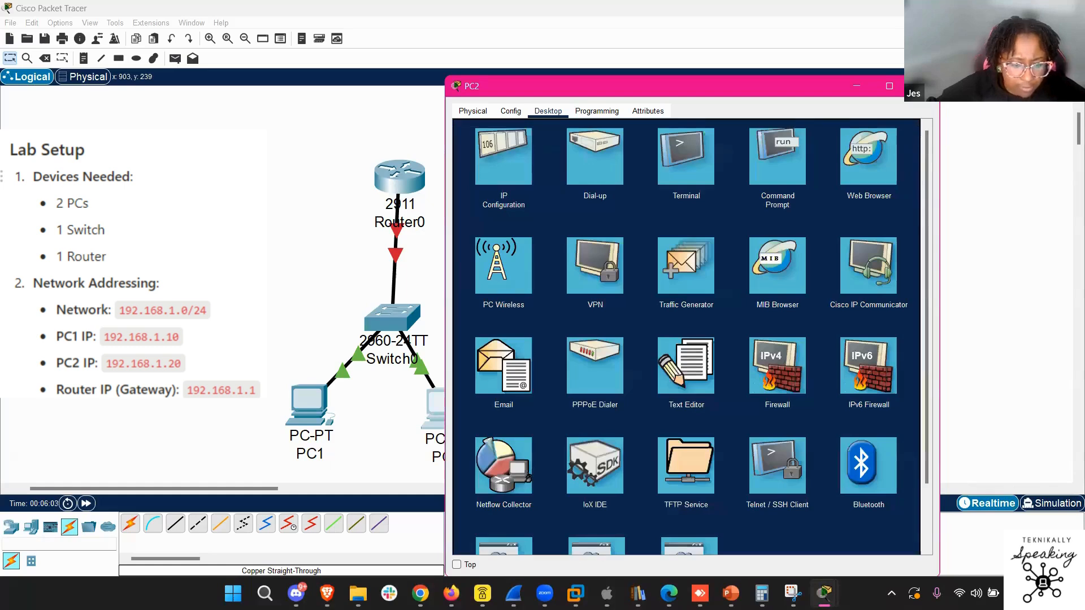
left_click(924, 86)
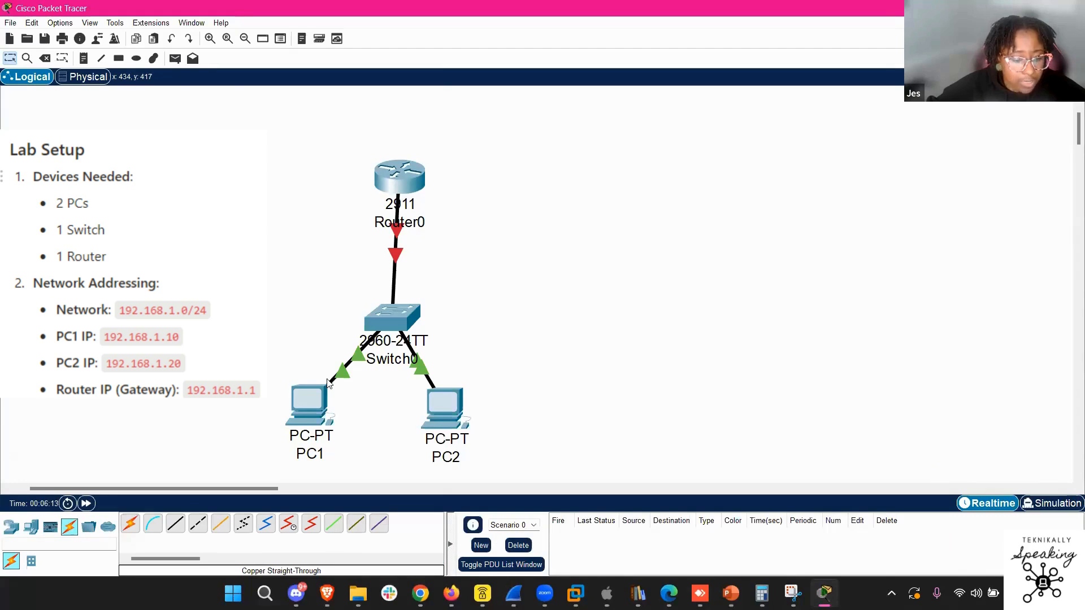
Open Router0's command line, decline the initial configuration dialog with n, and start the user EXEC session
left_click(407, 184)
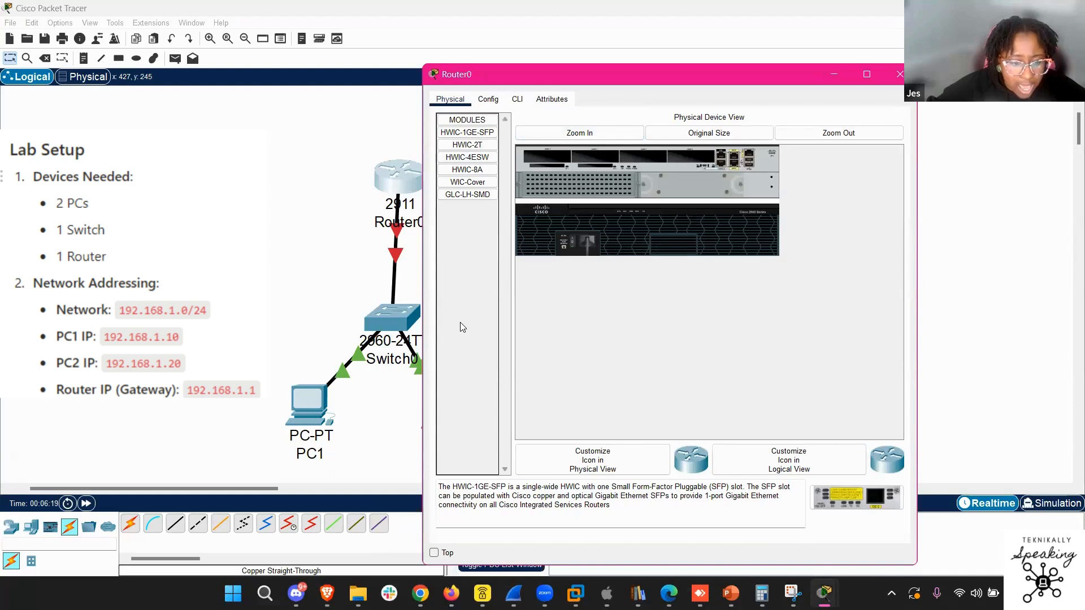
key("ctrl+Tab")
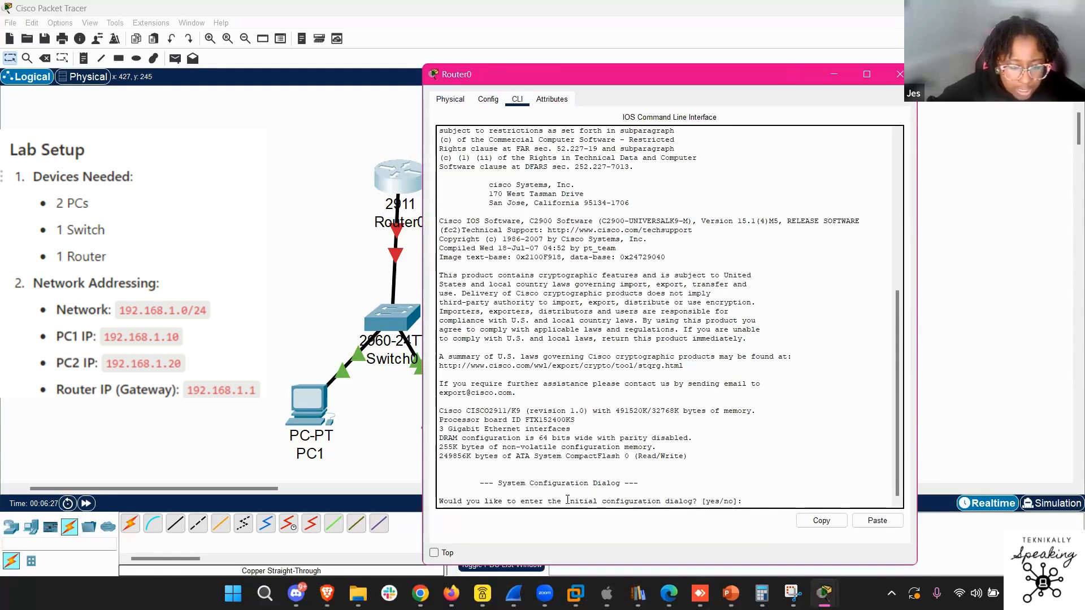
triple_click(548, 481)
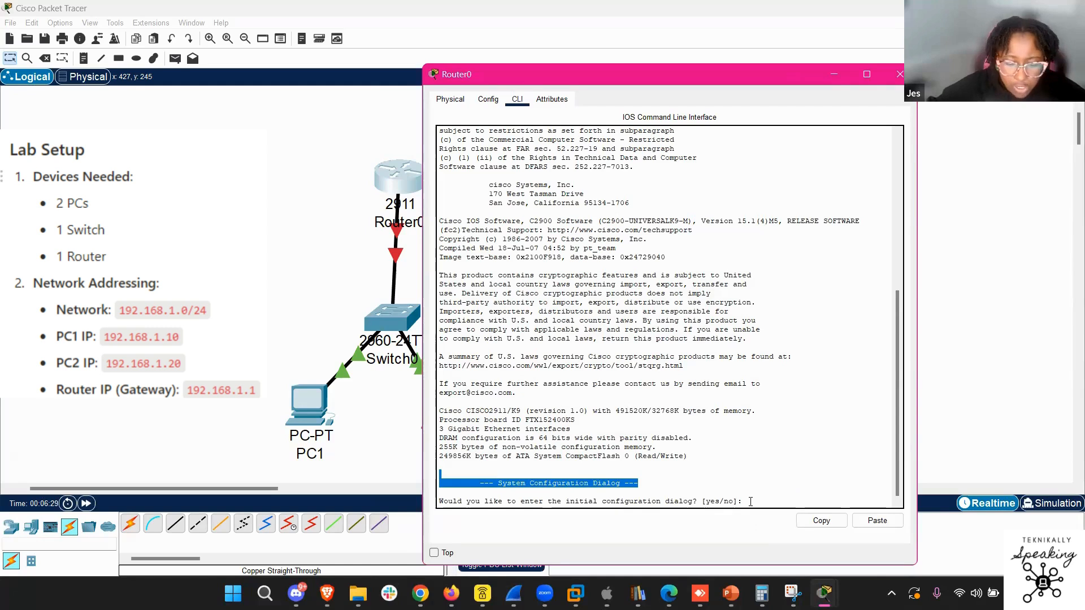
left_click(828, 507)
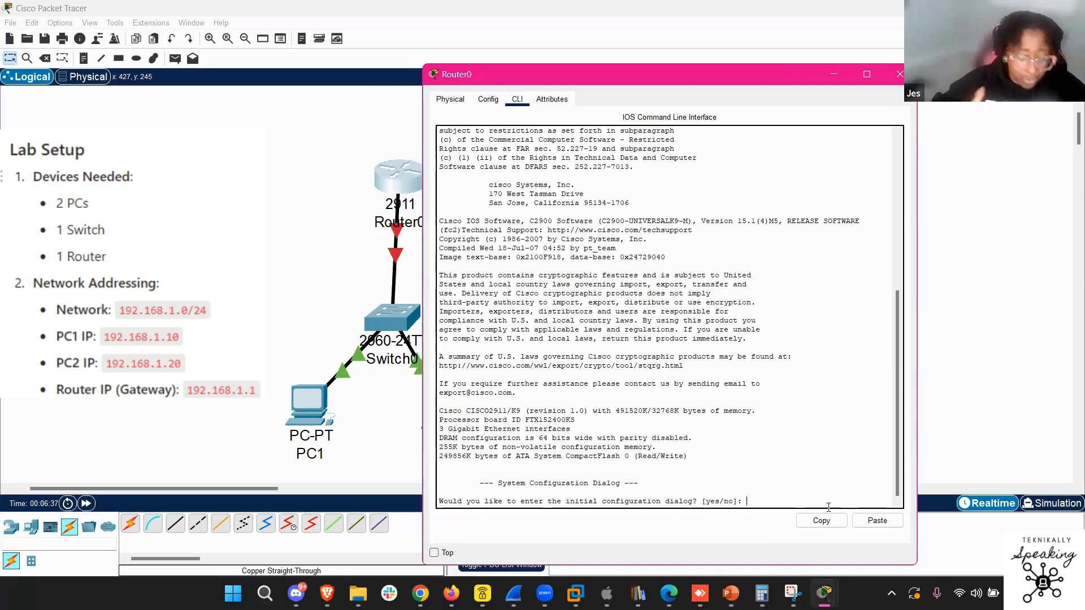
type("n")
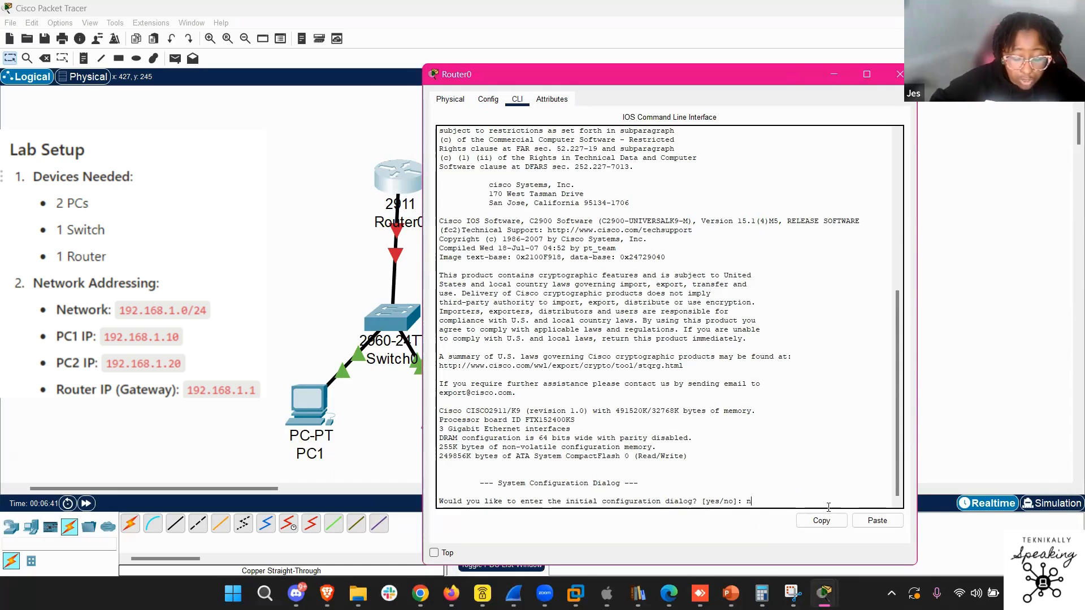
key("Return")
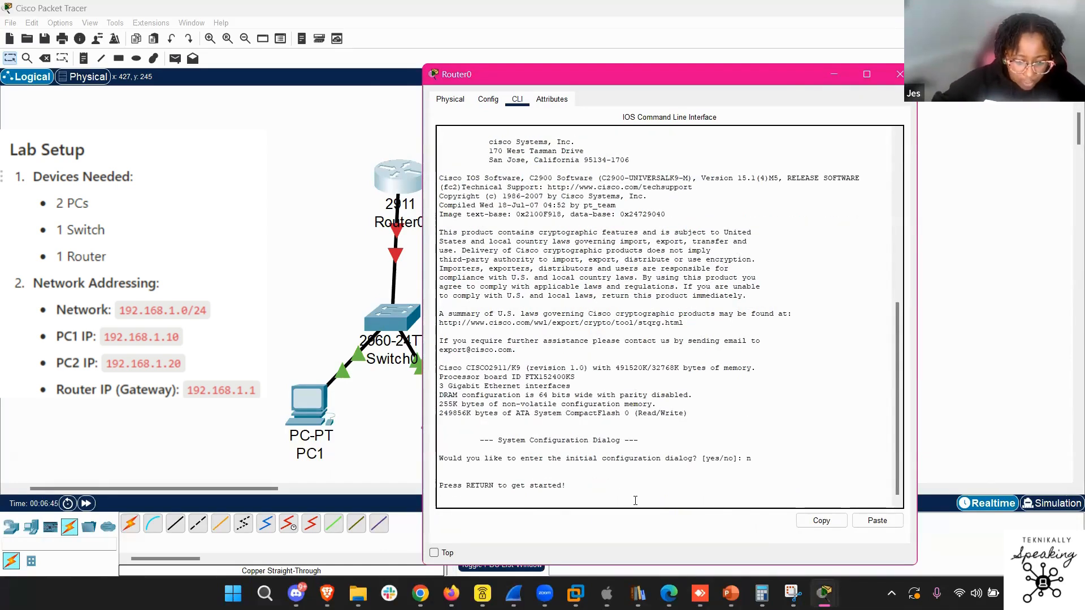
key("Return")
key("Return")
key("Return")
key("Return")
key("Return")
key("Return")
key("Return")
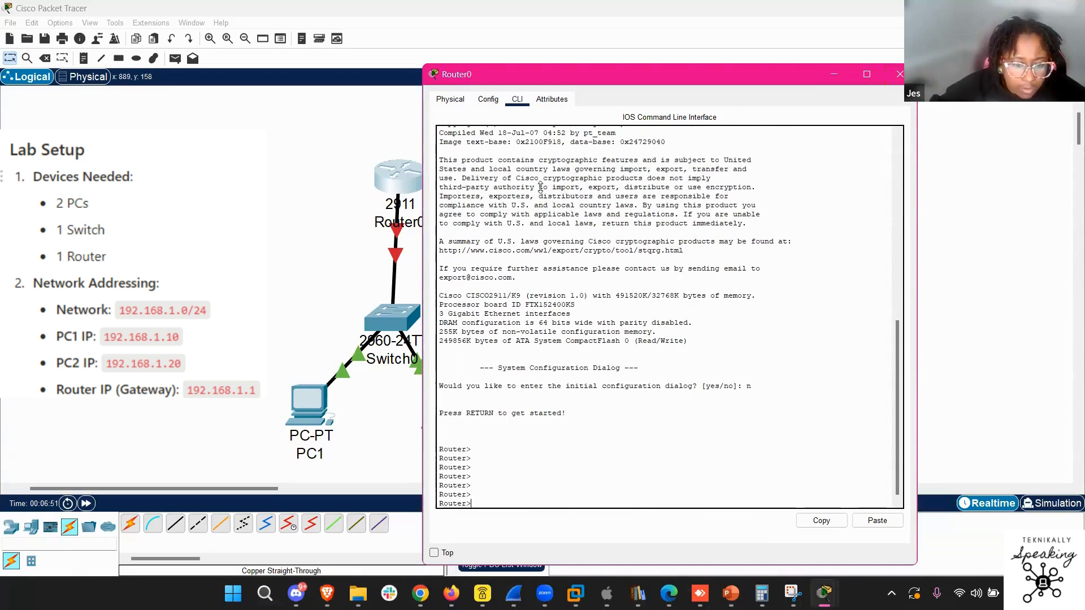
Resize and reposition the Router0 window to uncover the topology, and enter privileged EXEC mode with the en command
left_click_drag(539, 74, 539, 194)
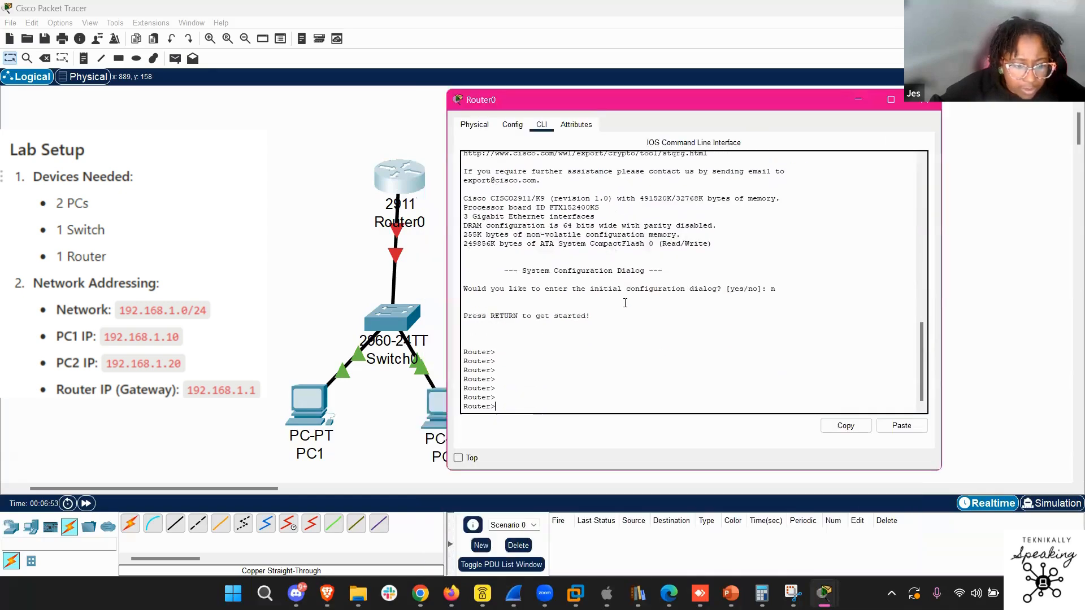
key("Return")
key("Return")
key("Return")
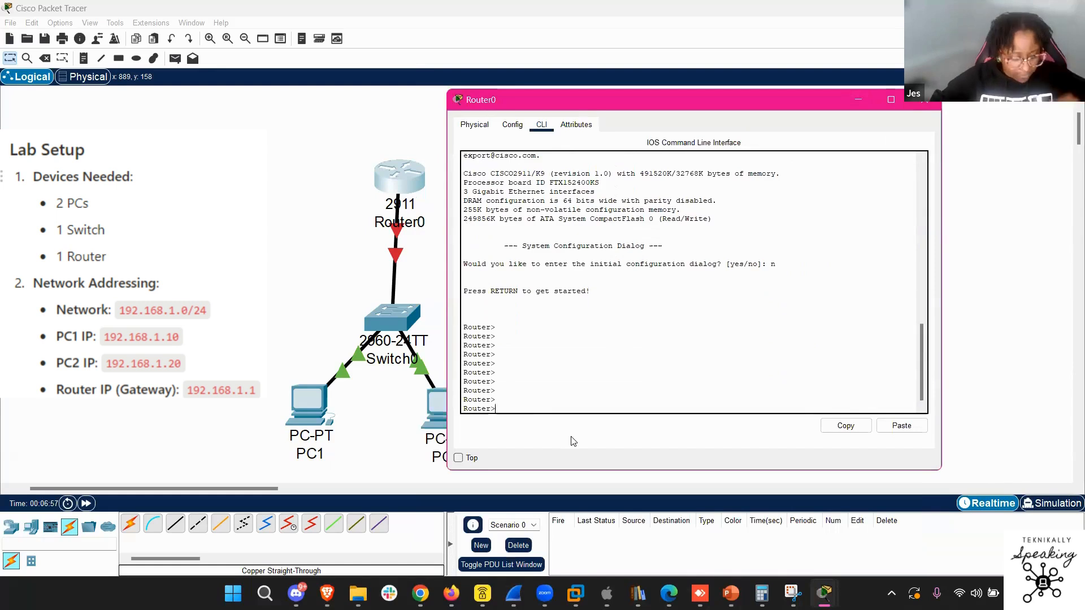
type("enable")
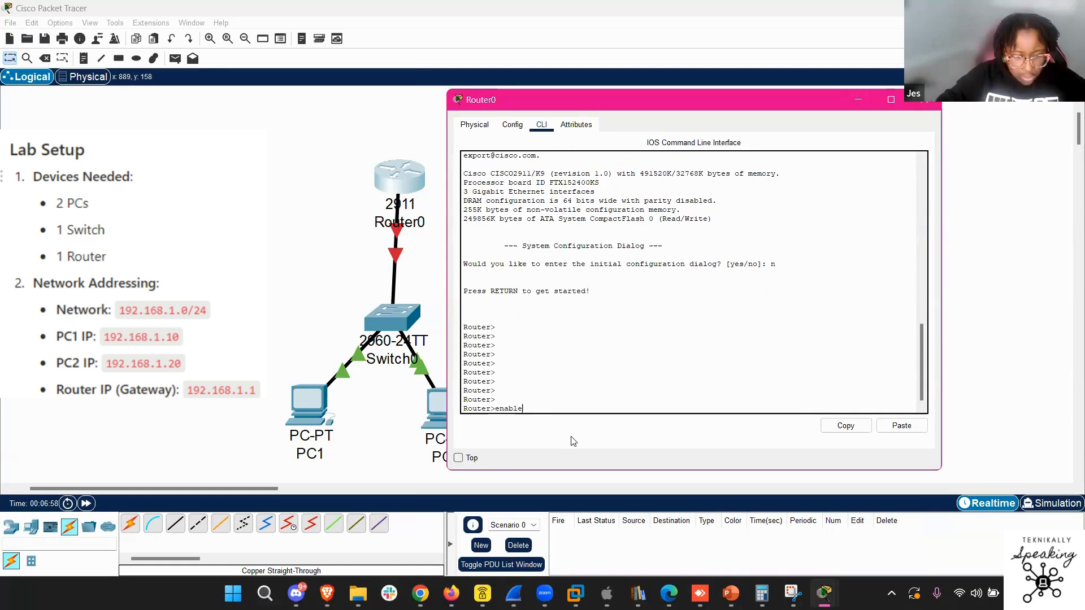
key("BackSpace")
key("BackSpace")
key("BackSpace")
key("BackSpace")
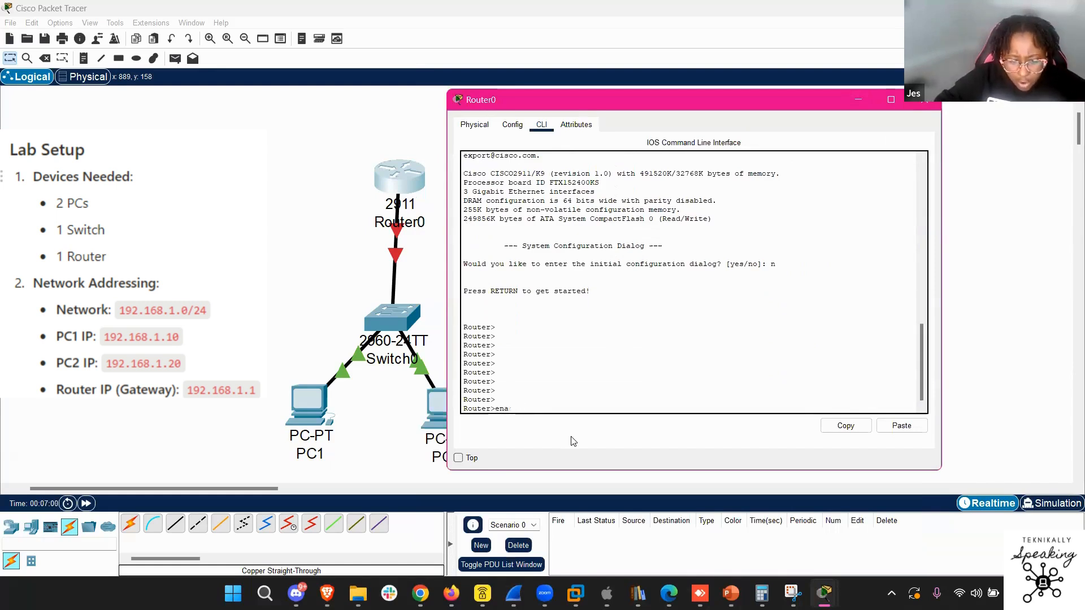
key("Return")
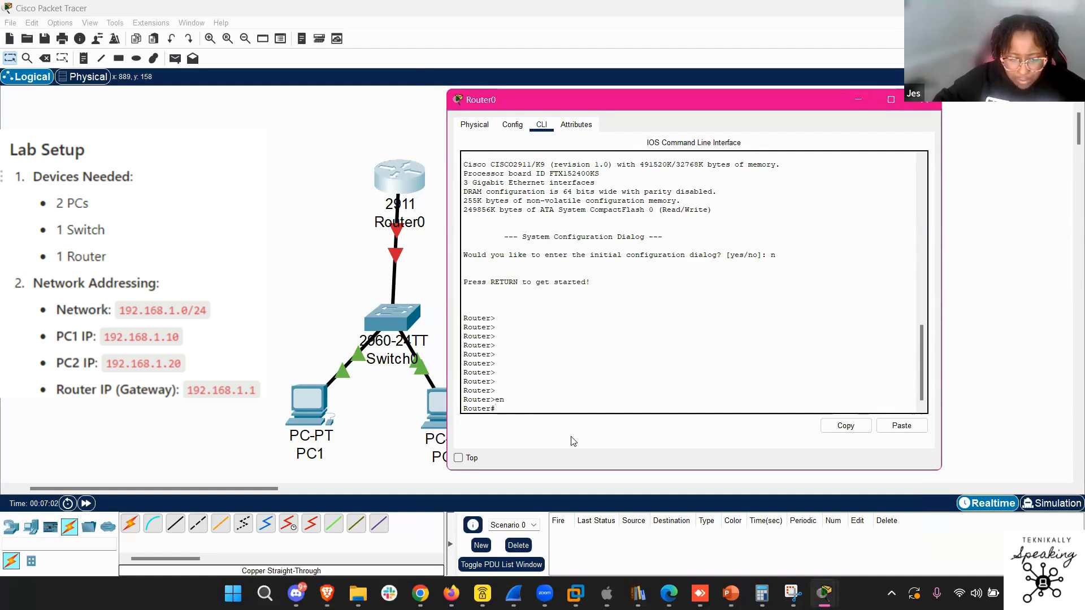
key("Return")
key("Return")
key("Return")
key("Return")
key("Return")
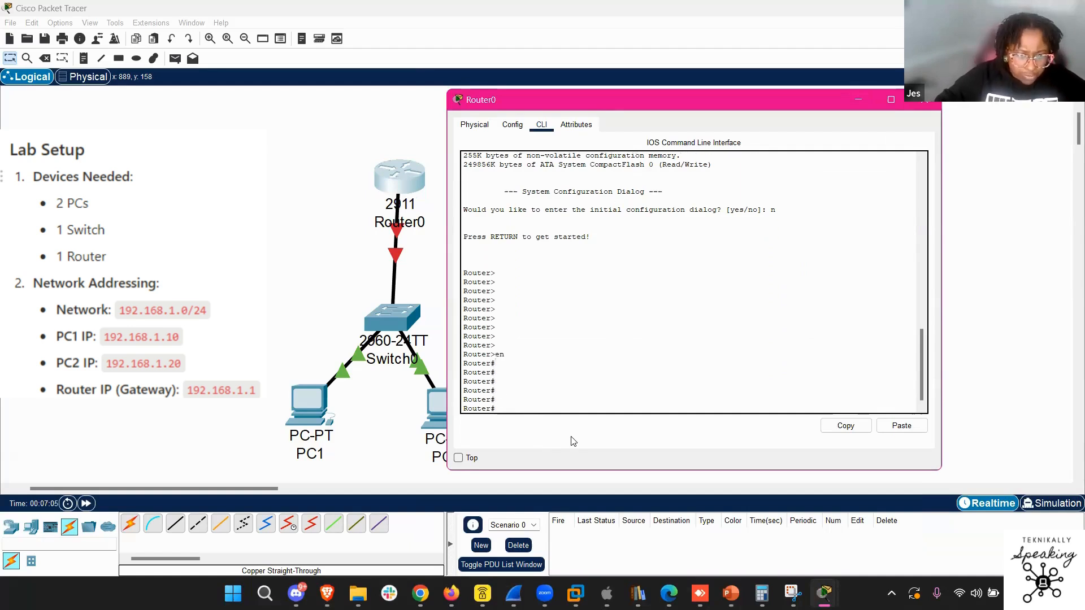
Enter global configuration mode on Router0 with the configure terminal command
type("conf")
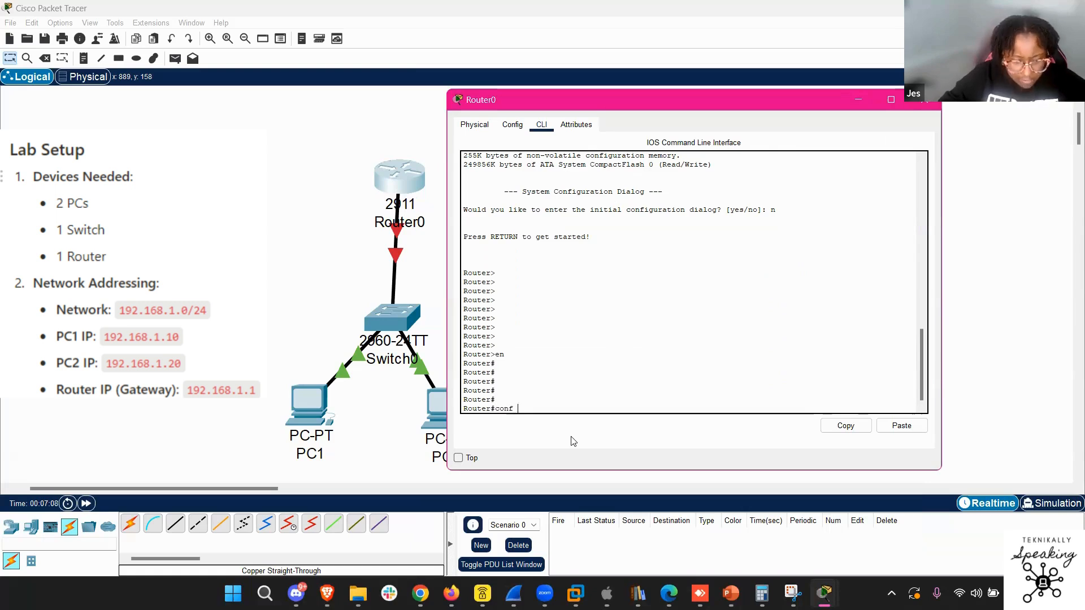
type("ter#conf")
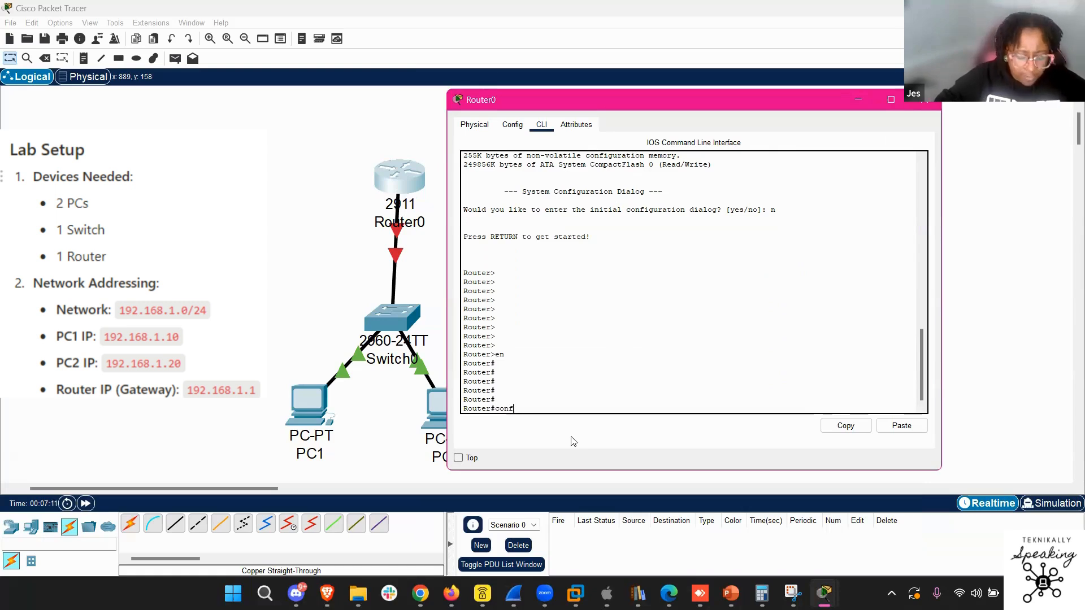
type("igure")
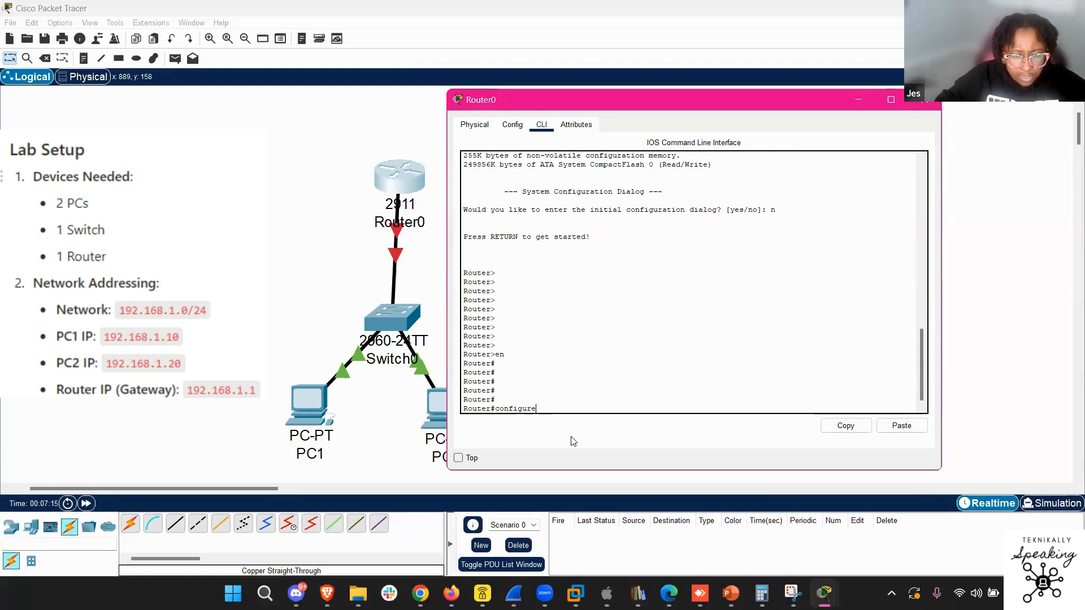
type(" terminal")
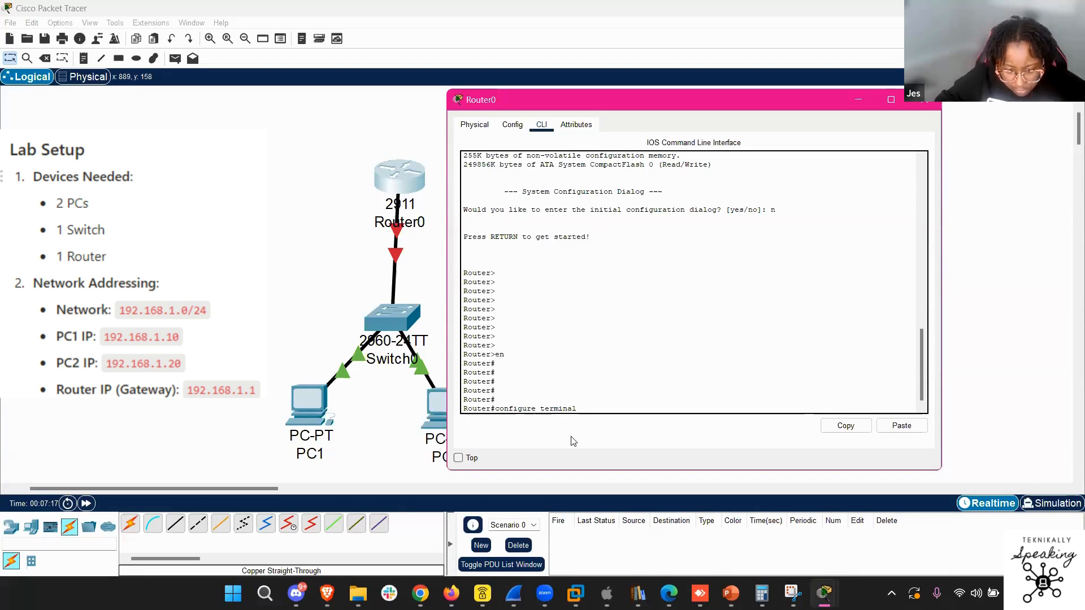
key("Return")
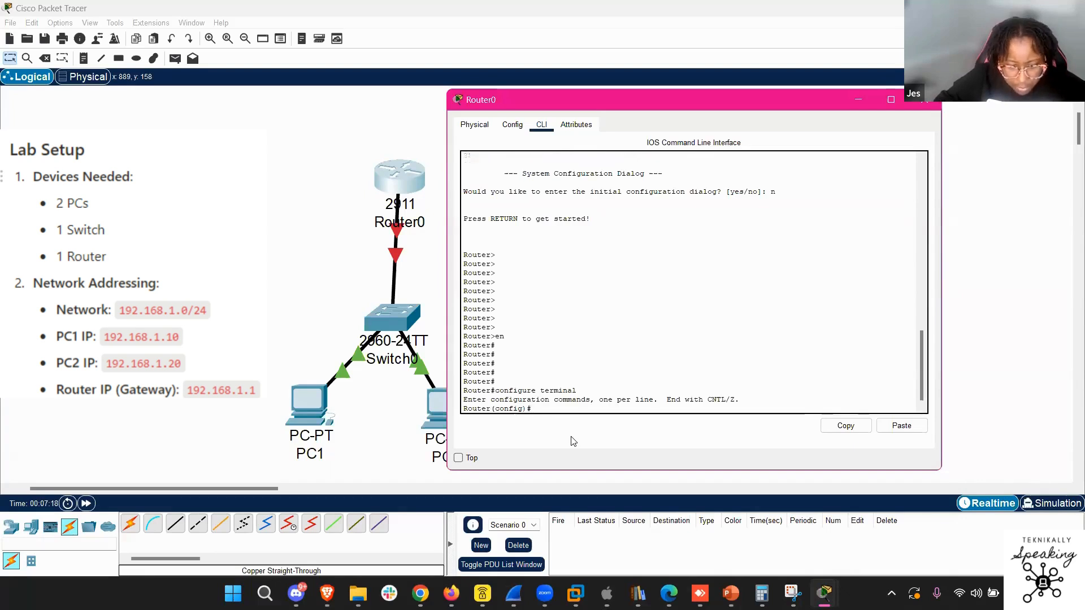
key("Return")
key("Return")
key("Return")
key("Return")
key("Return")
key("Return")
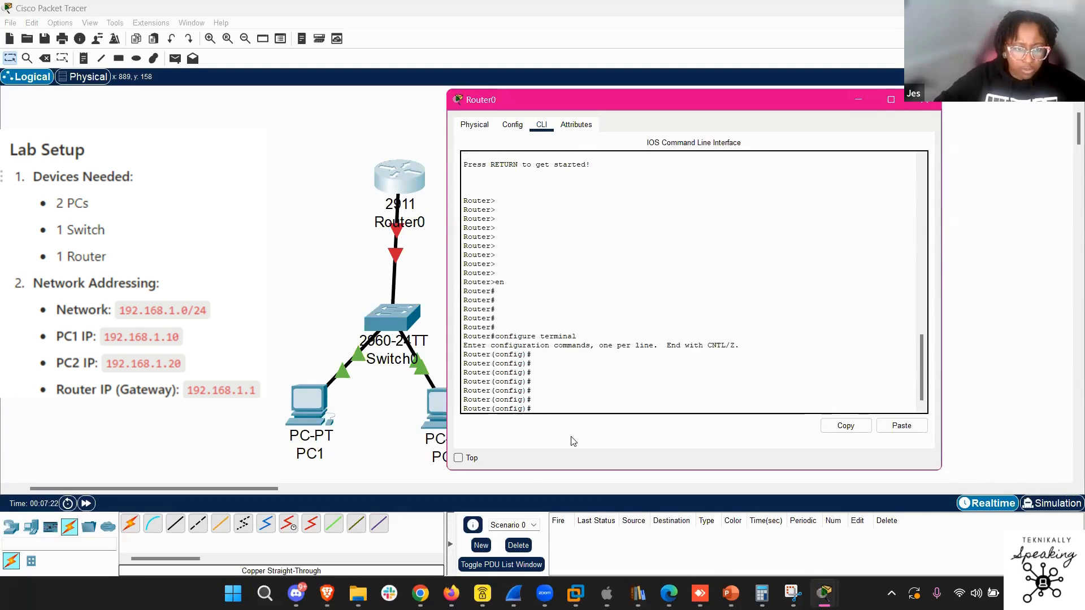
Enter interface configuration mode for Router0's GigabitEthernet0/0 with int g0/0
type("int ")
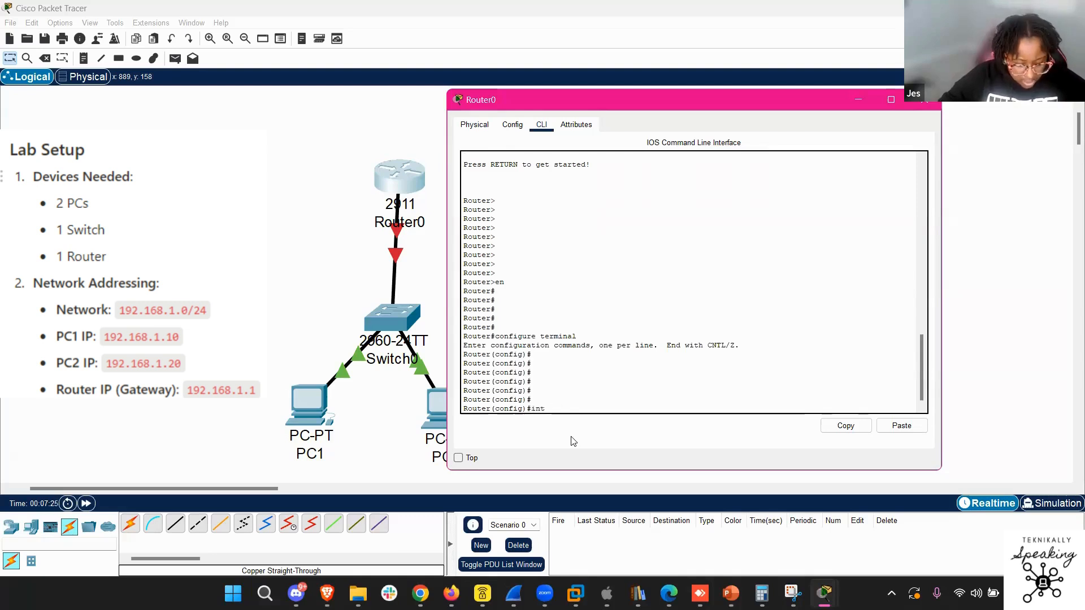
type("g0/")
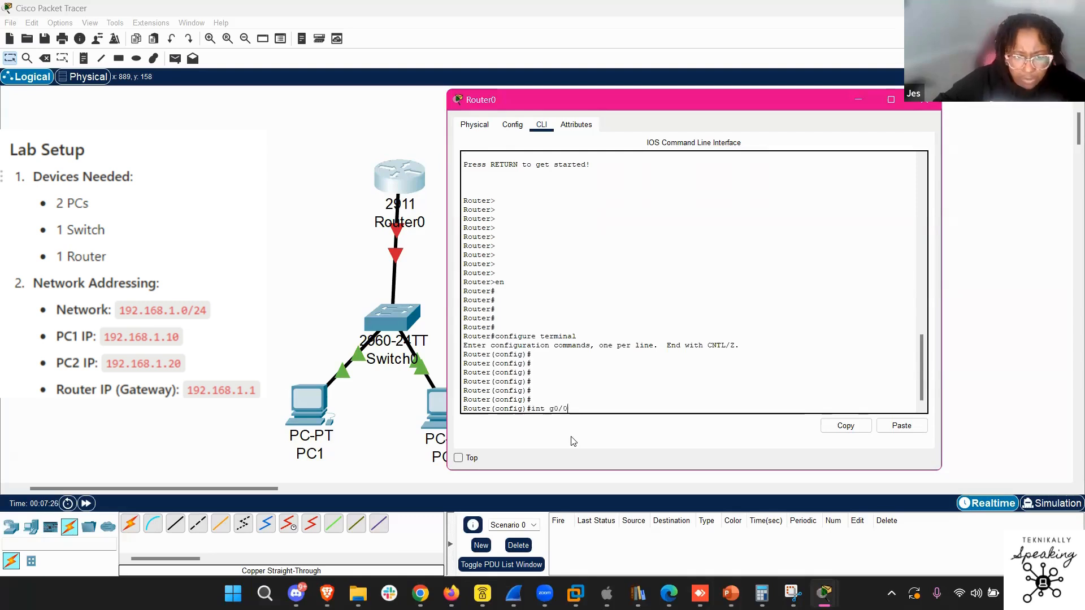
type("0")
key("Return")
key("Return")
key("Return")
key("Return")
key("Return")
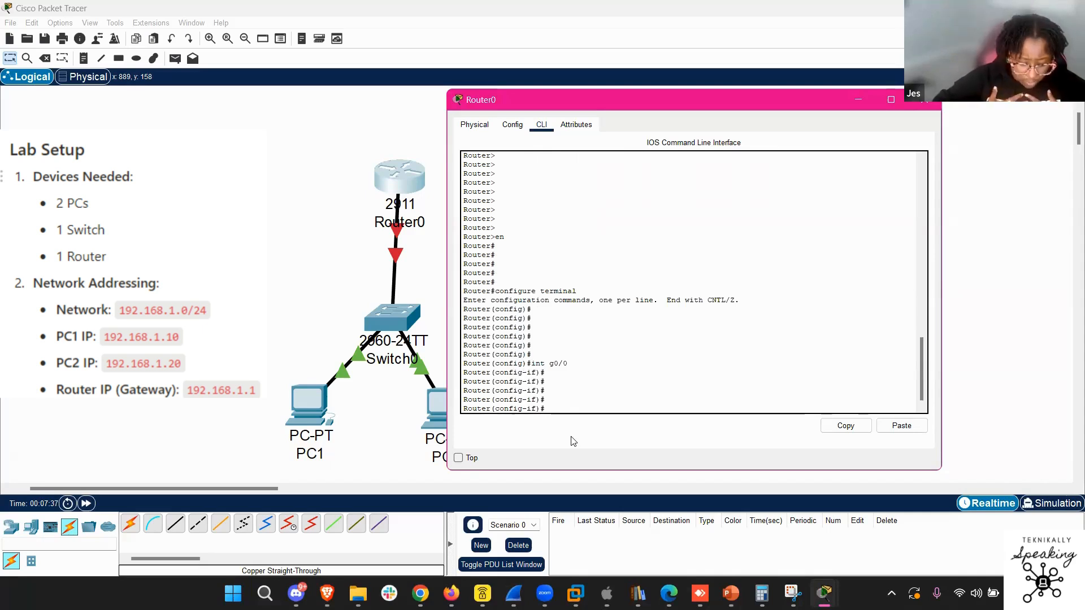
Assign IP address 192.168.1.1 with subnet mask 255.255.255.0 to Router0's g0/0 interface using the ip address command
type("ip address ")
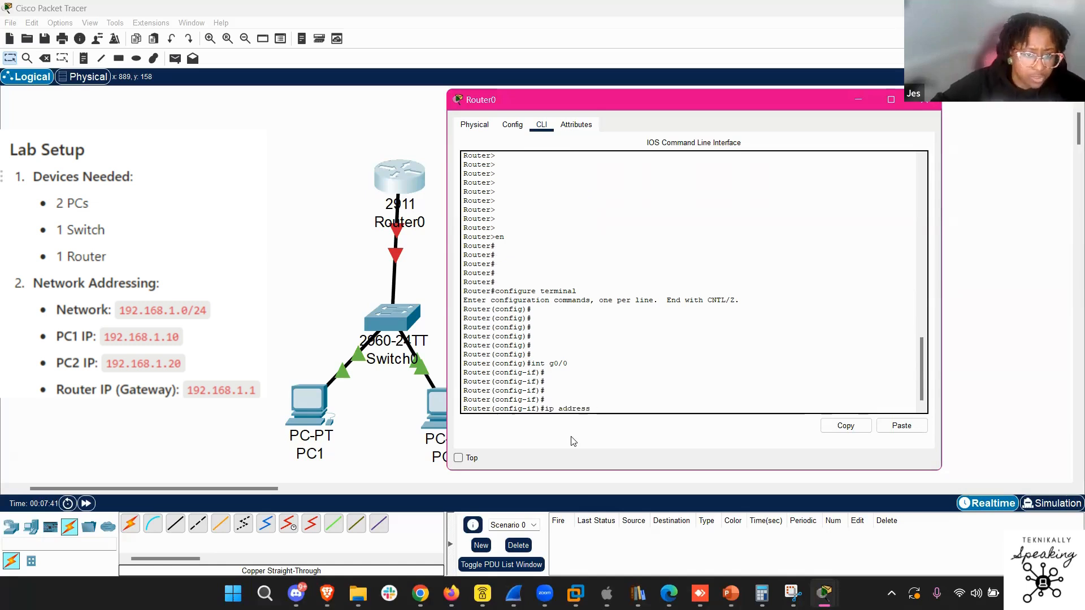
type("1")
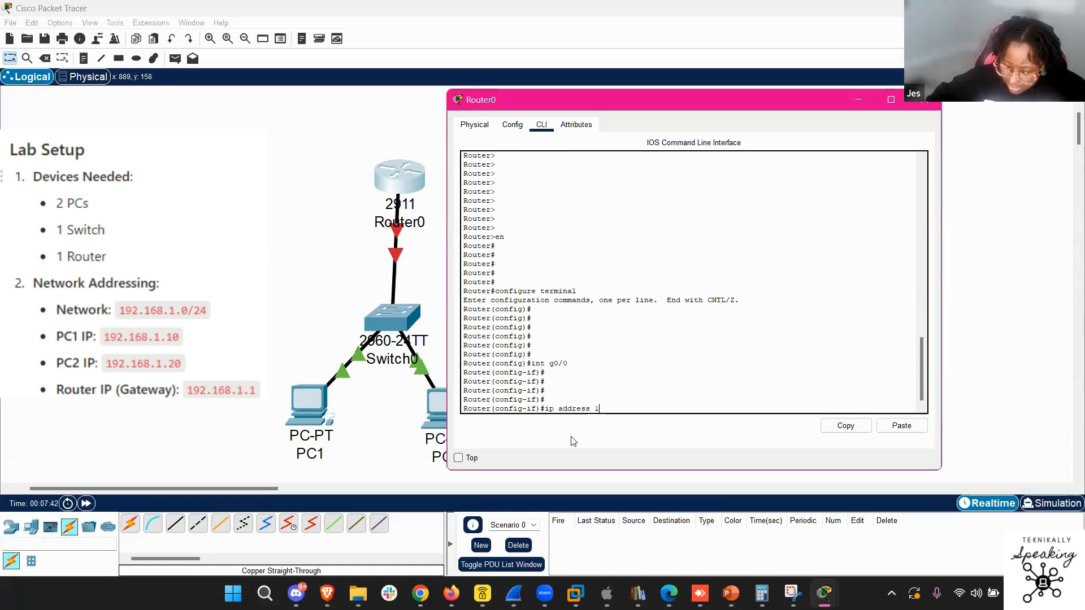
type("92.168")
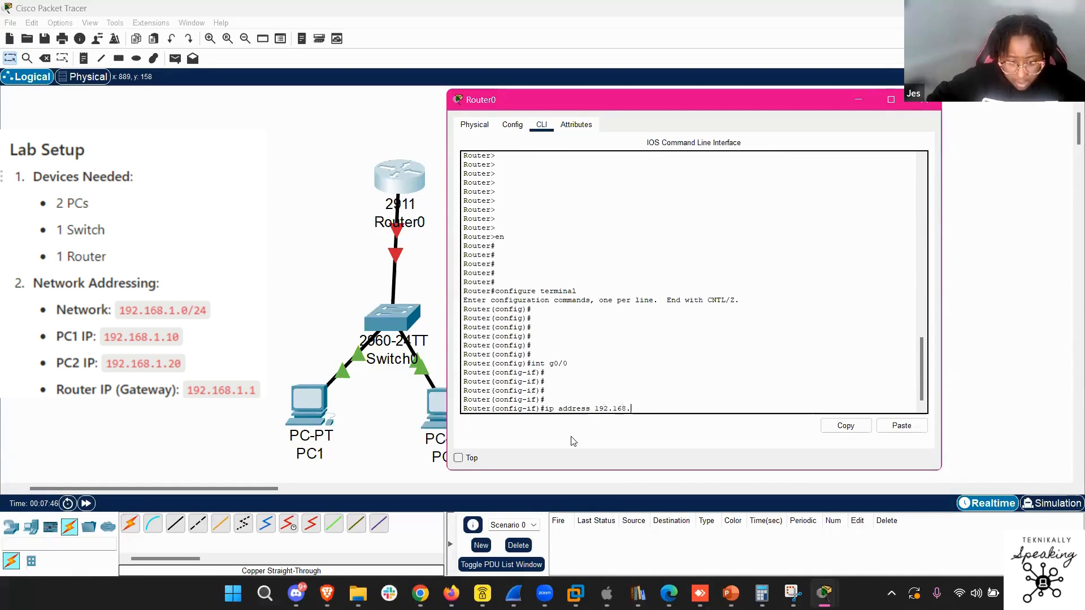
type(".1")
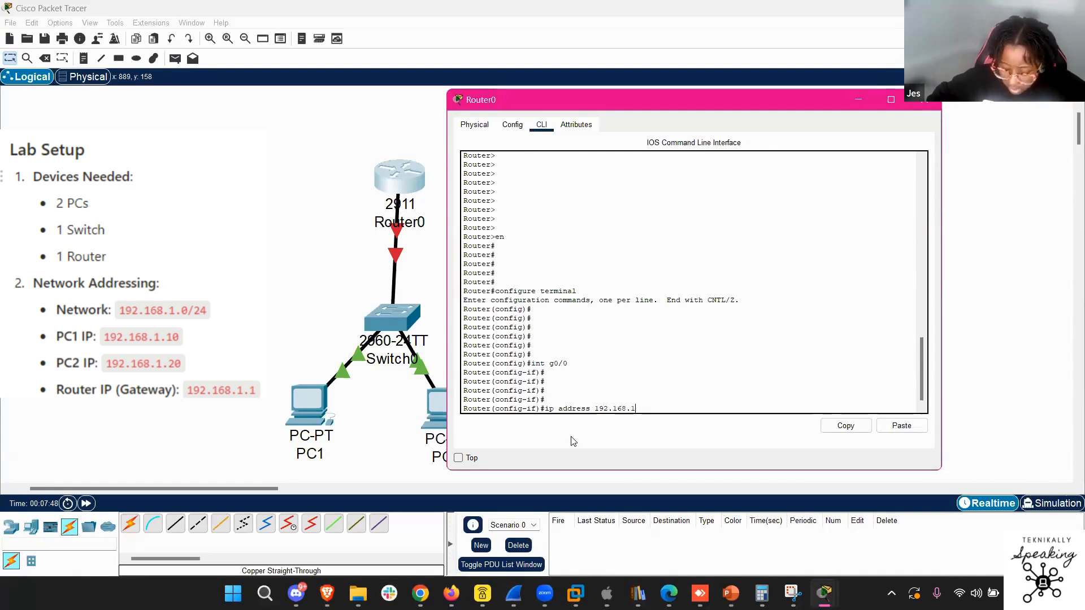
type(".1")
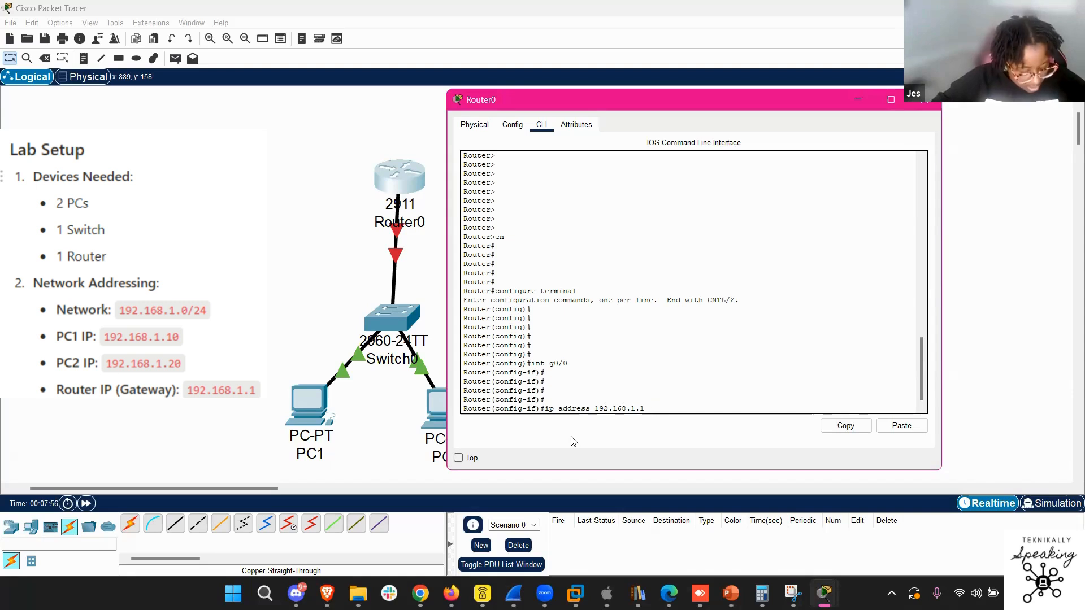
type("s")
key("BackSpace")
type("255")
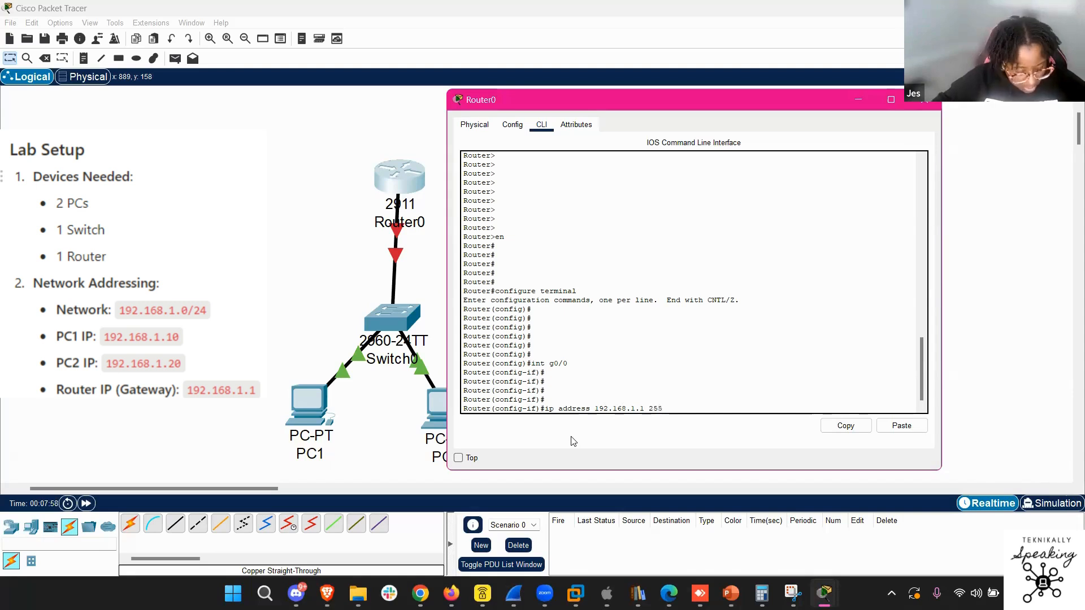
type(".255.255.0")
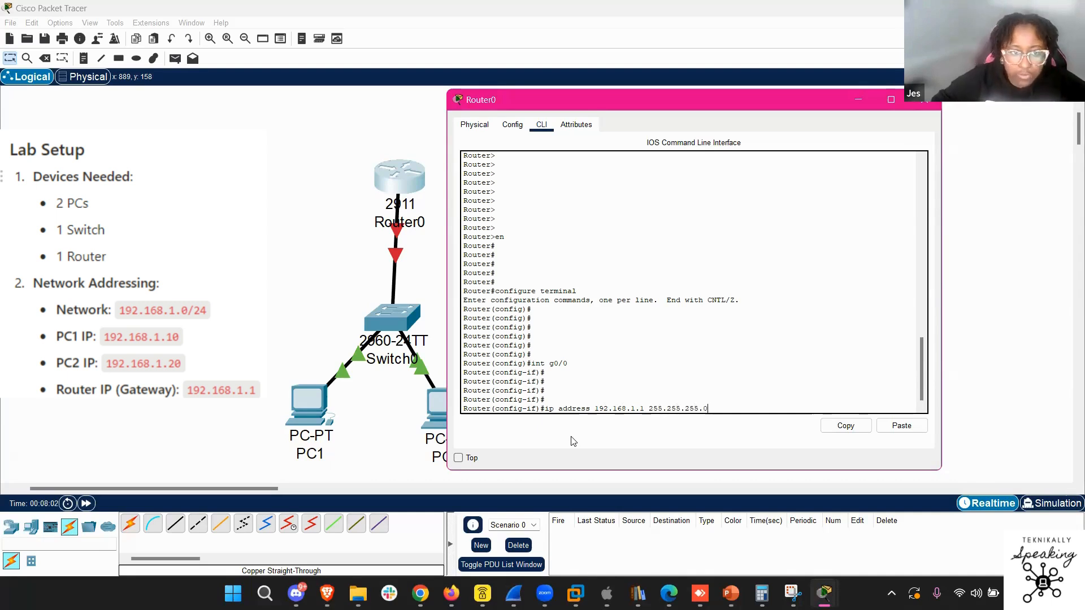
key("Return")
key("Return")
key("Return")
key("Return")
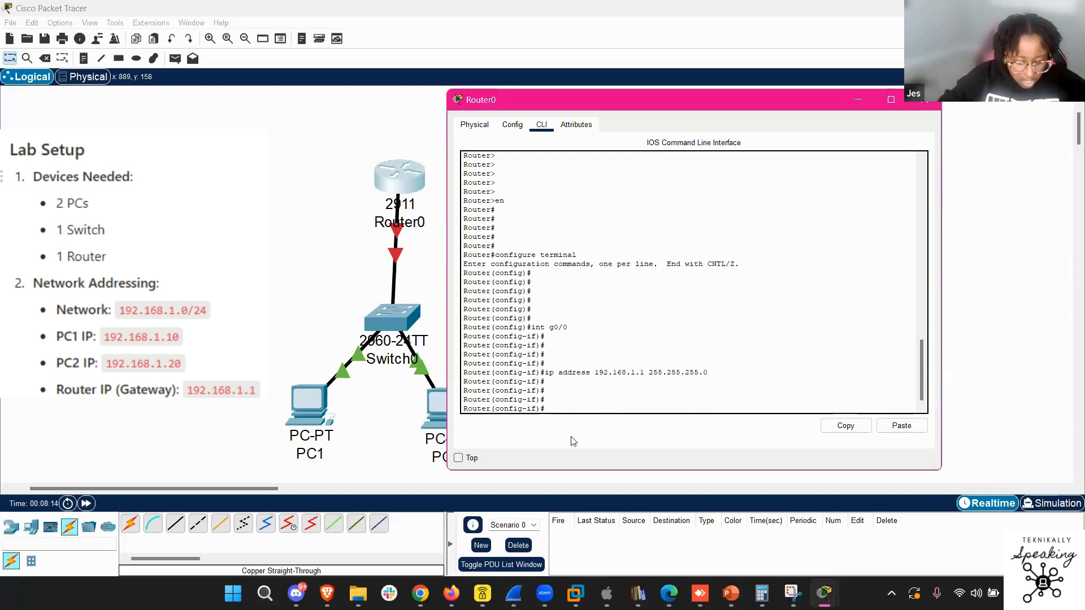
Enable Router0's g0/0 interface with the no shutdown command
type("no dhut")
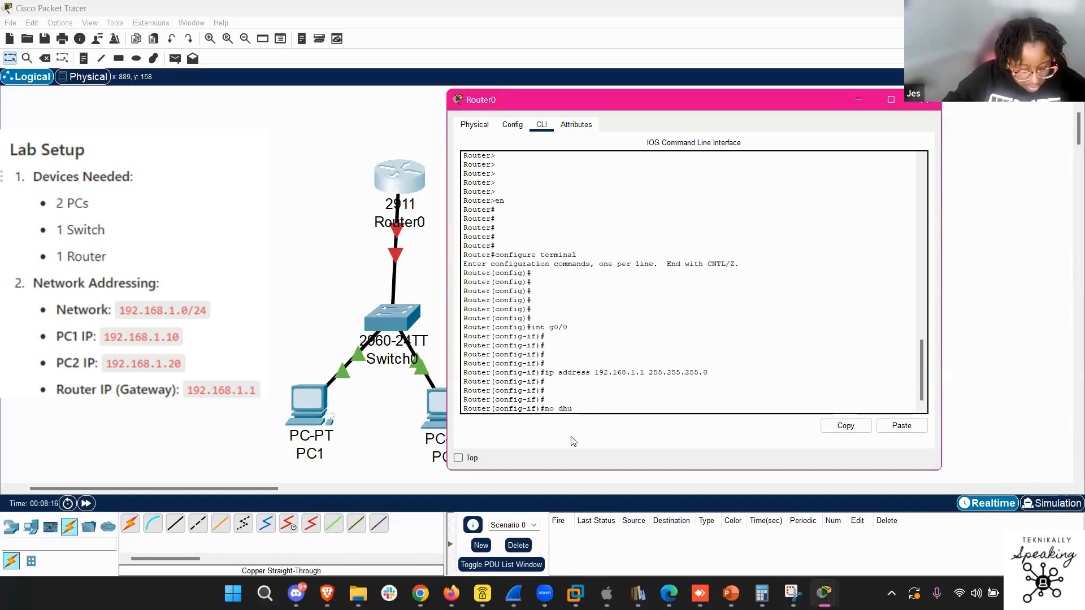
key("BackSpace")
key("BackSpace")
key("BackSpace")
key("BackSpace")
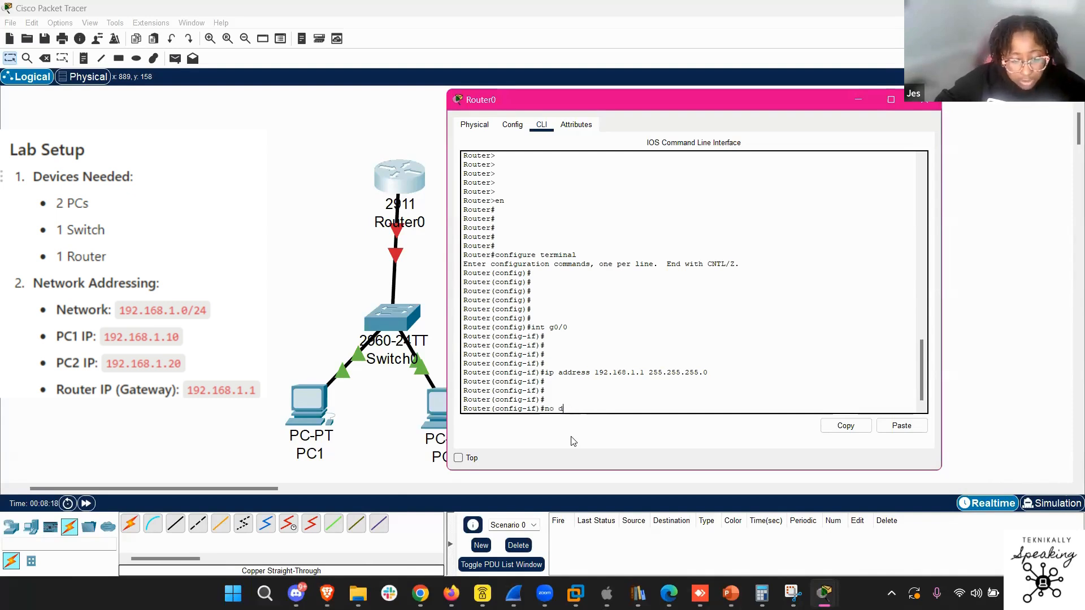
type("shut ")
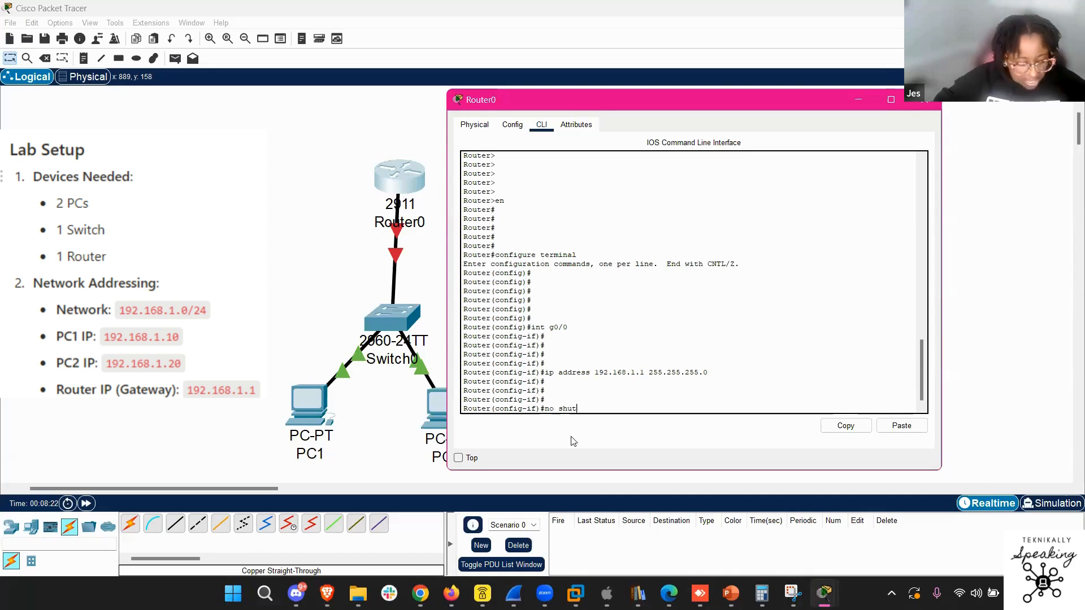
type("down")
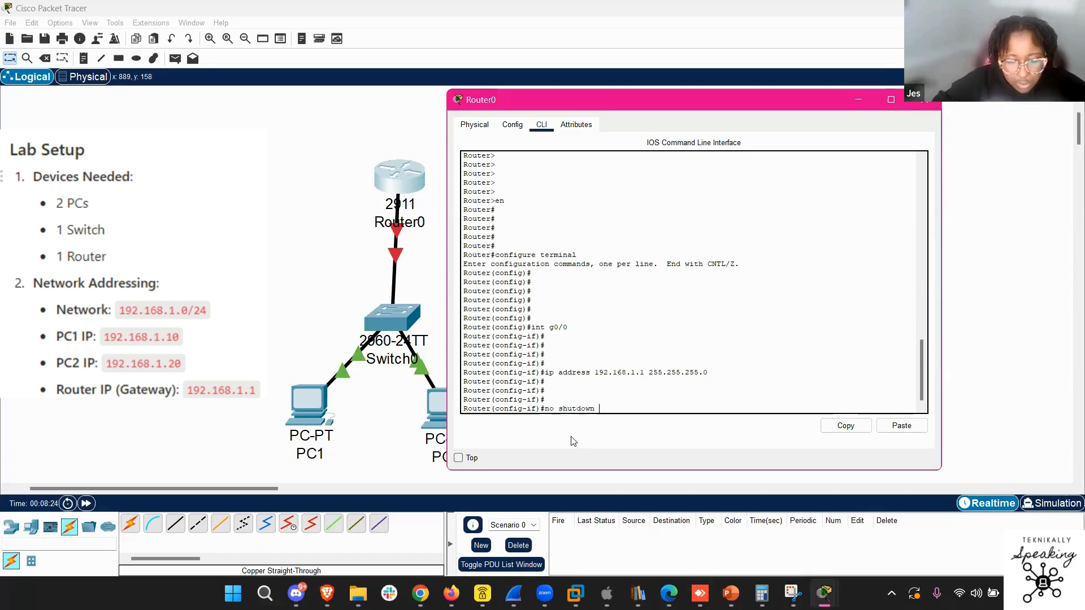
key("Return")
key("Return")
key("Return")
key("Return")
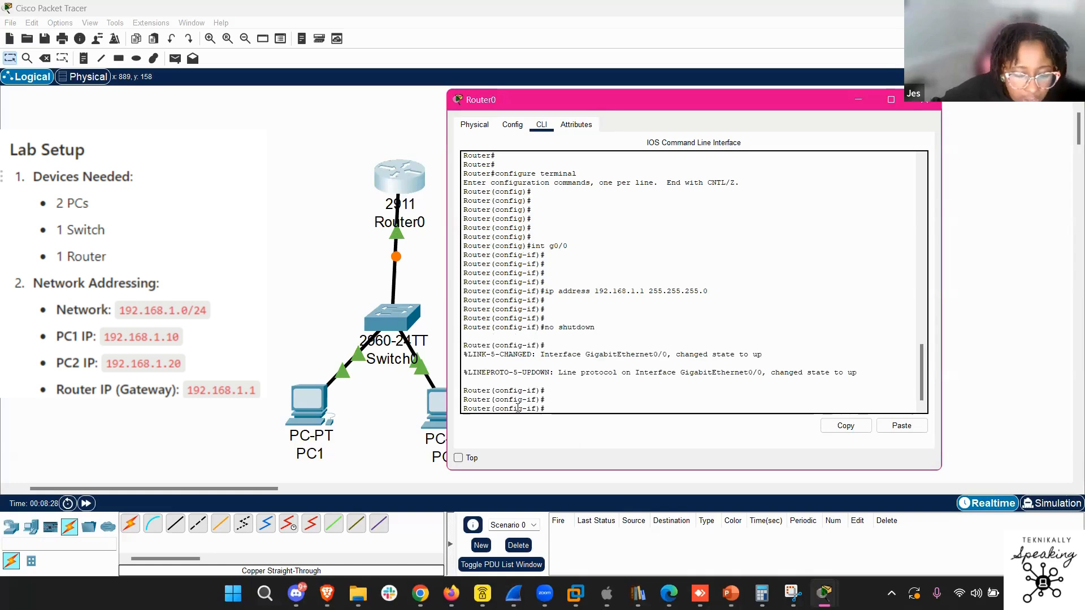
Examine the link state message for GigabitEthernet0/0 in Router0's command line output
left_click_drag(468, 355, 532, 356)
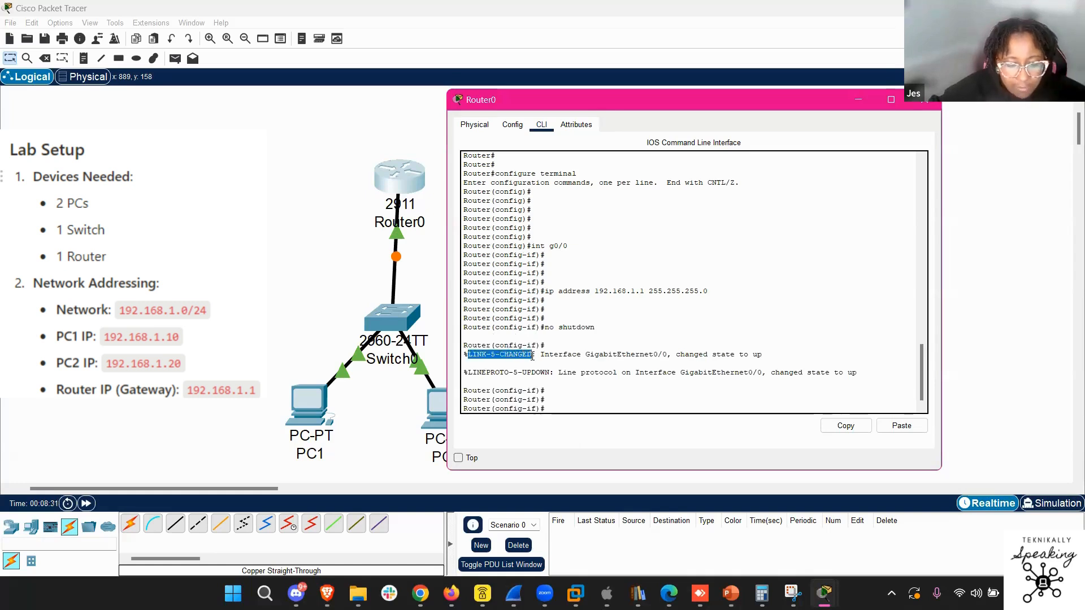
left_click(493, 351)
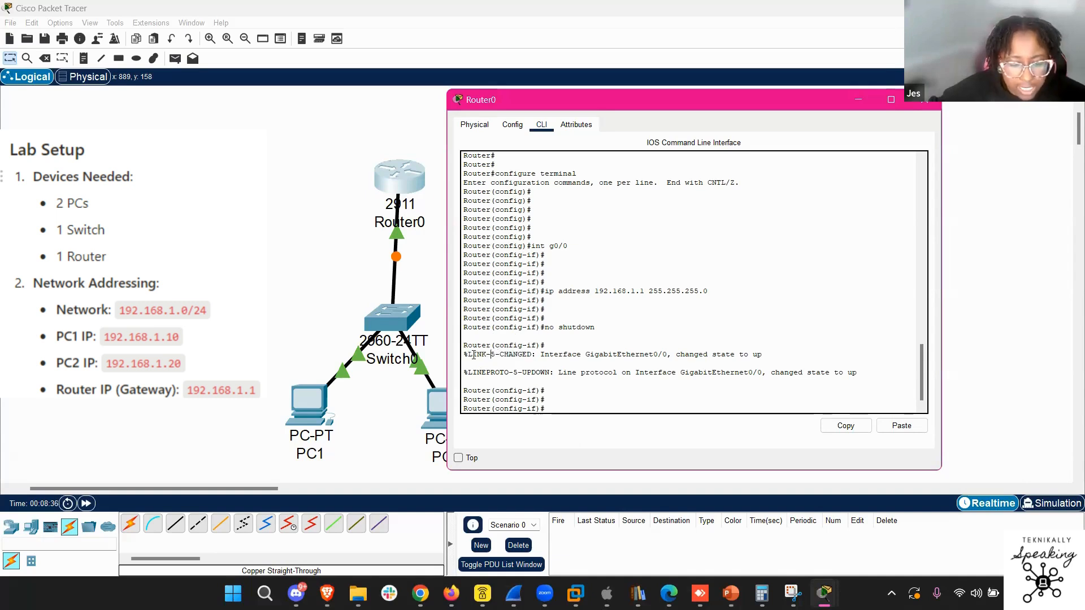
double_click(482, 355)
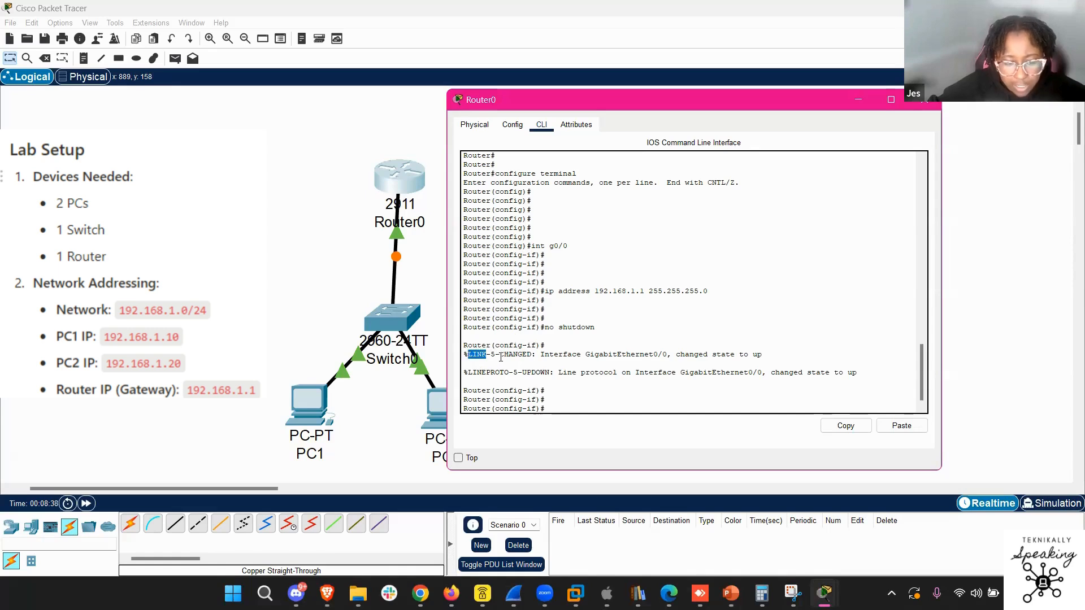
double_click(526, 356)
right_click(533, 358)
left_click(561, 363)
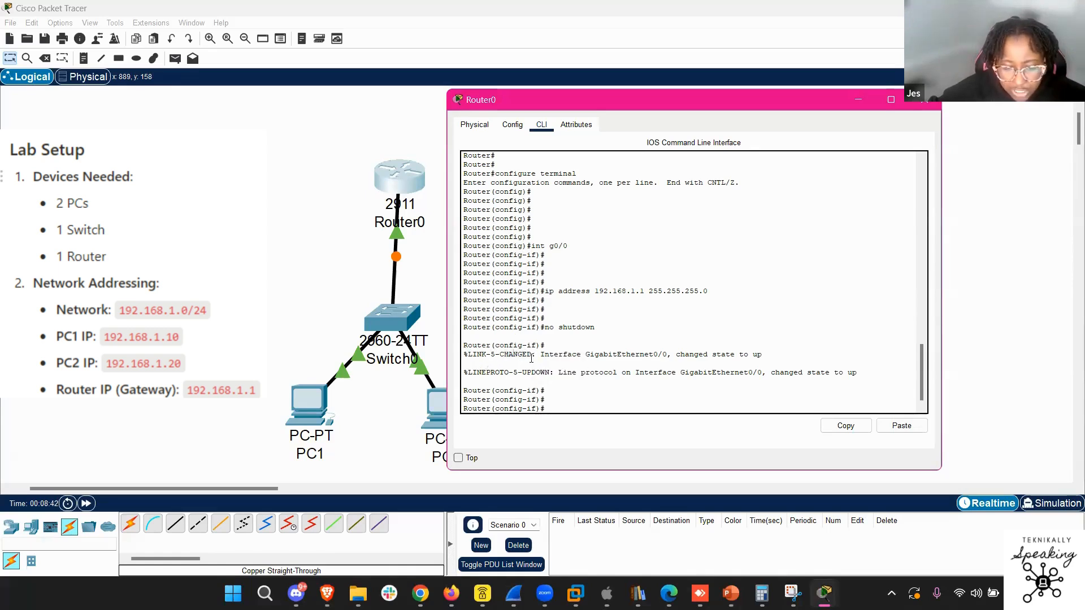
left_click_drag(480, 356, 633, 360)
left_click(609, 357)
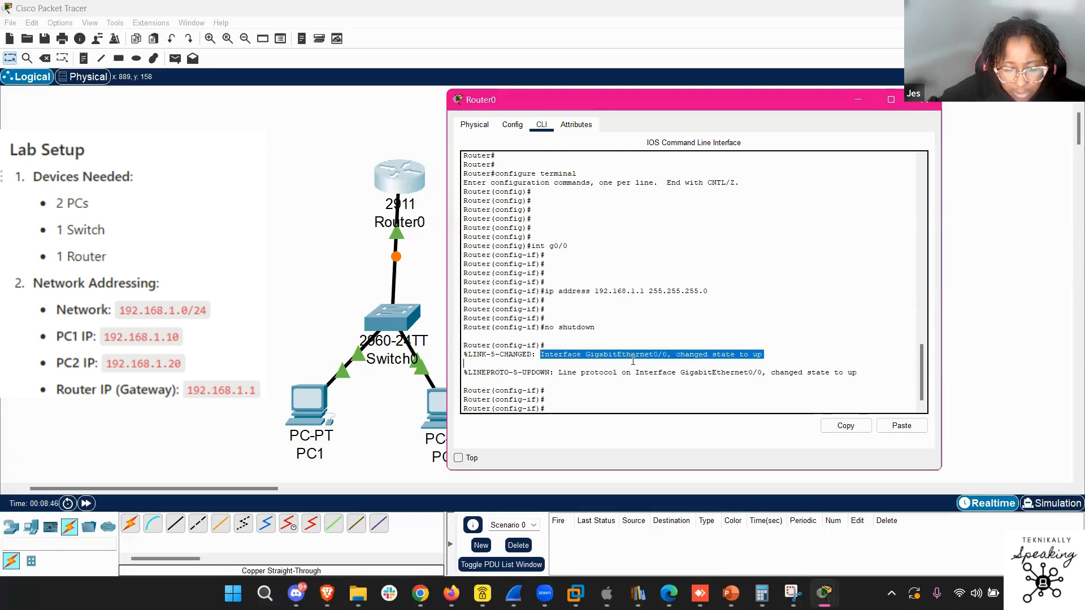
left_click(583, 362)
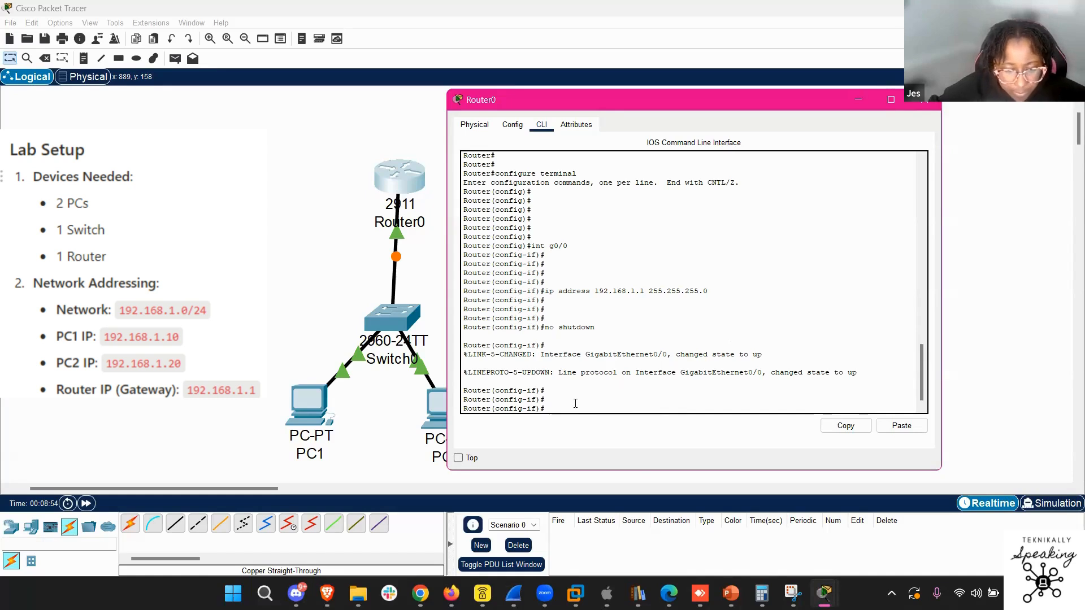
Leave Router0's interface configuration mode with the exit command
key("Return")
key("Return")
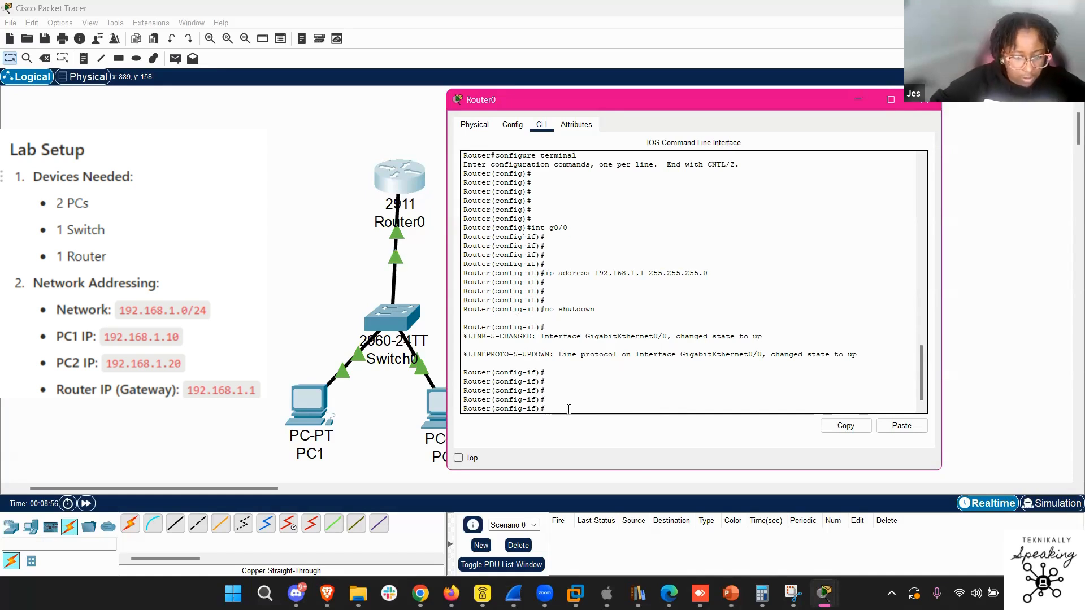
type("exit")
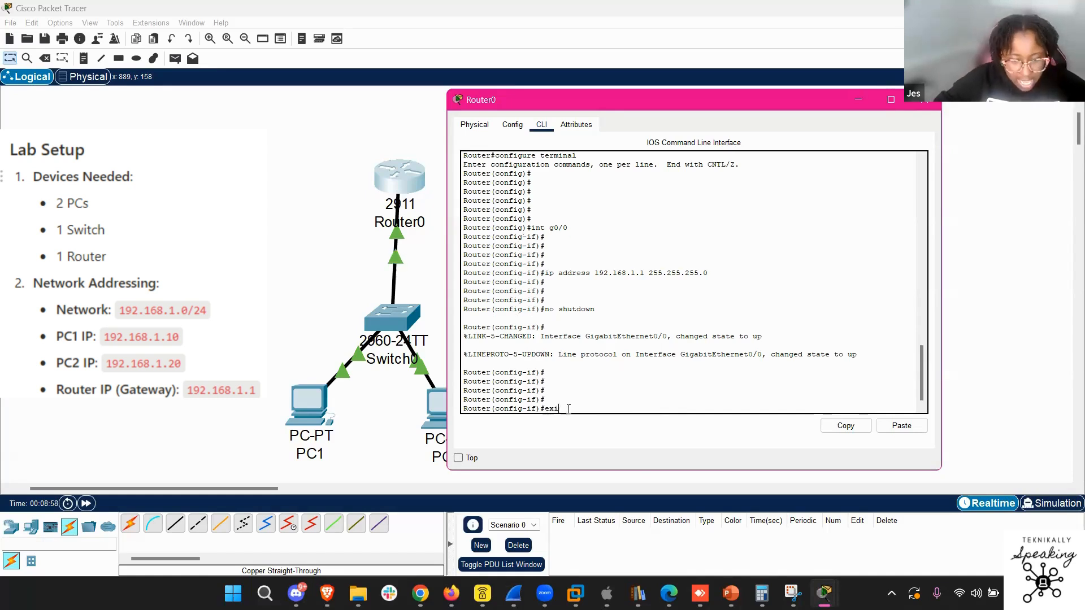
key("Return")
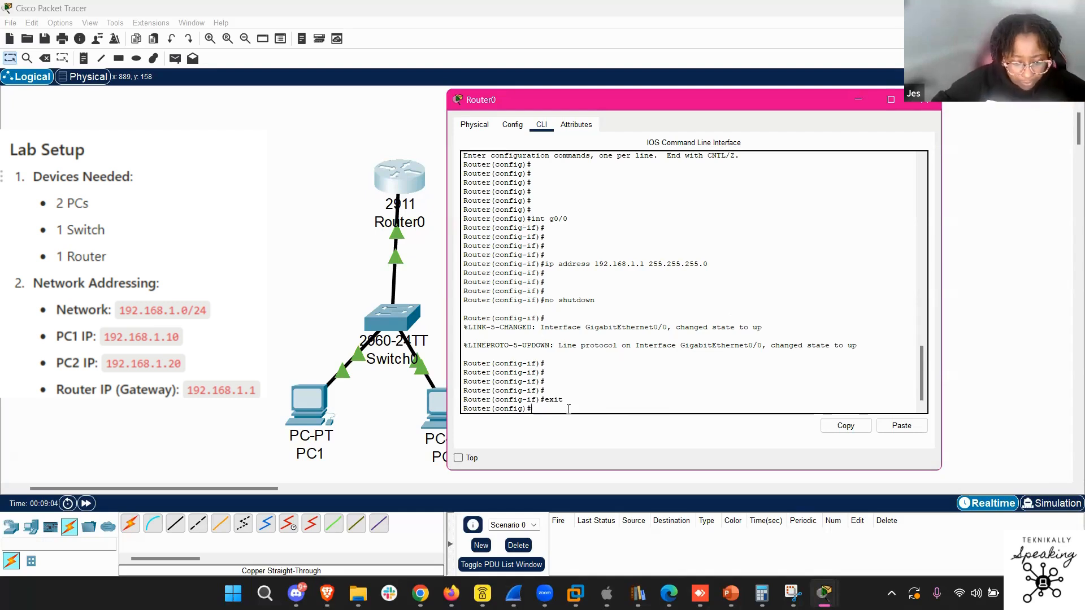
Return Router0 to privileged EXEC mode with the end command and close the router's window
type("end")
key("Return")
key("Return")
key("Return")
key("Return")
key("Return")
key("Return")
key("Return")
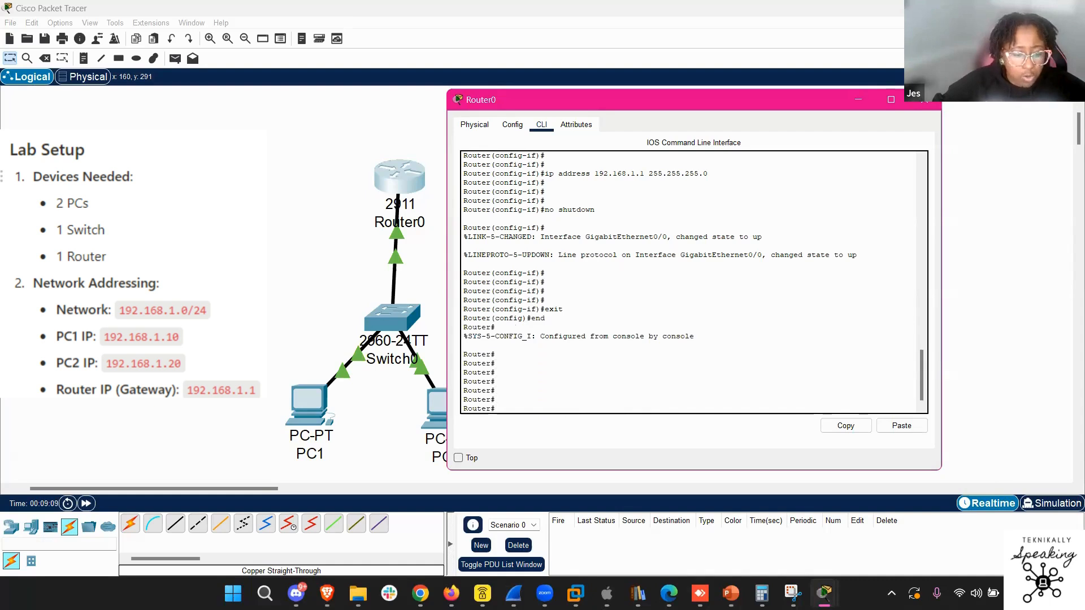
left_click(924, 100)
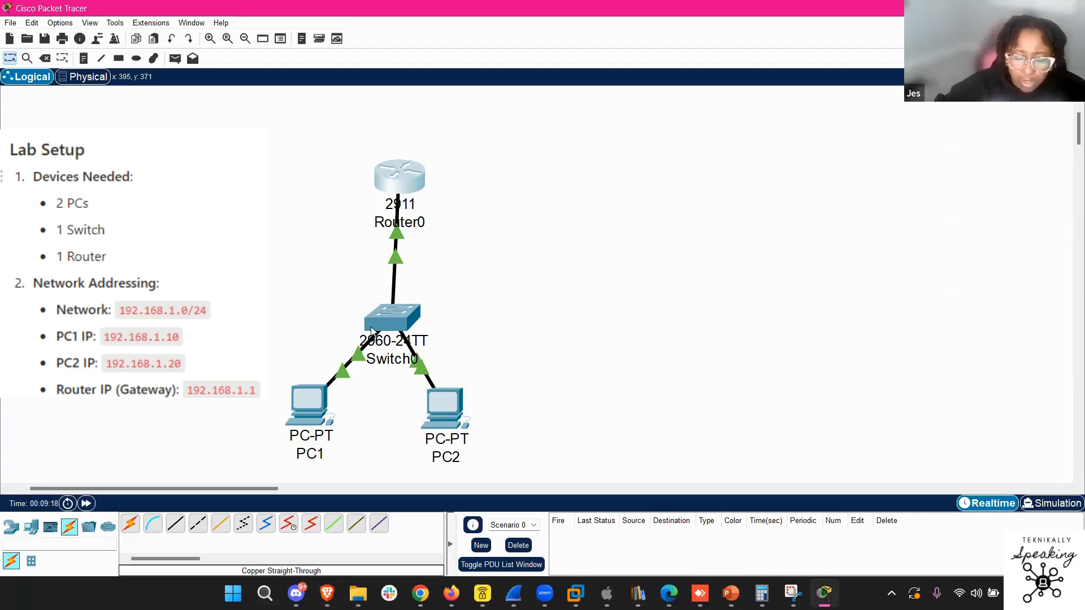
Open the Command Prompt on PC1
mouse_move(372, 330)
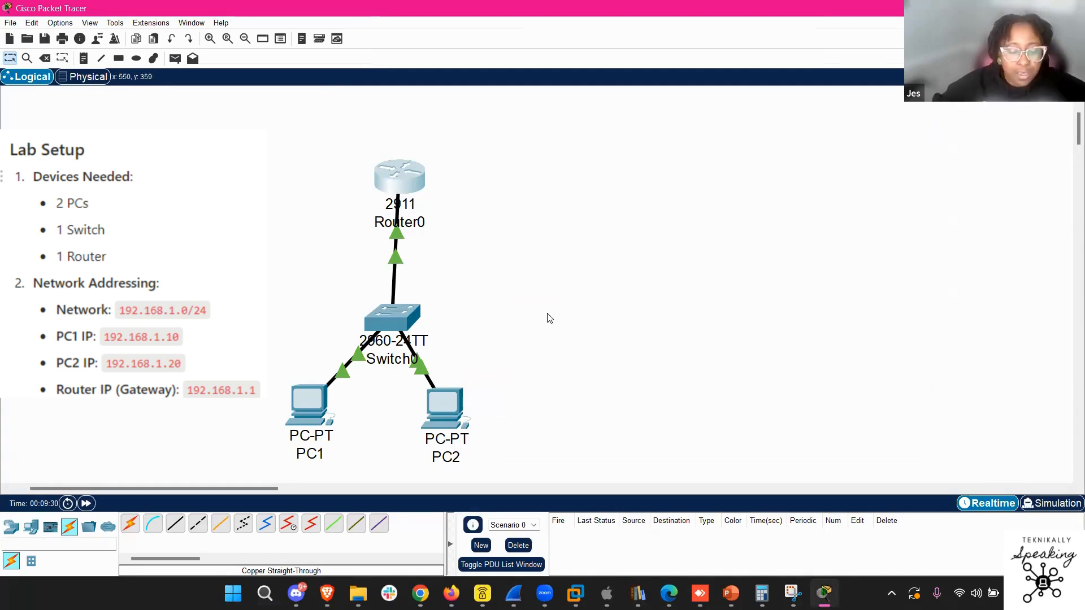
mouse_move(443, 428)
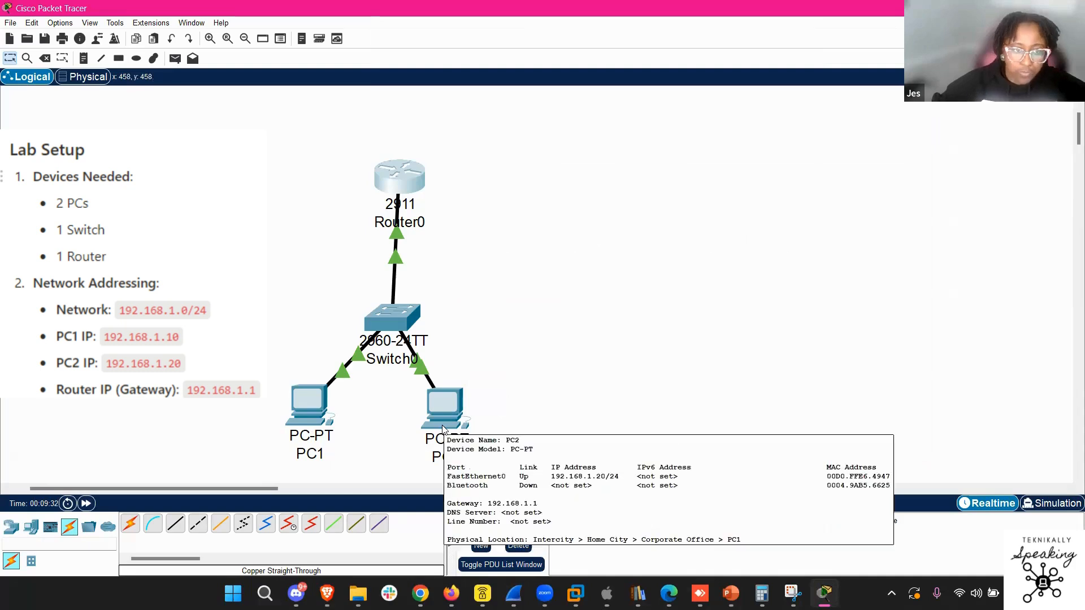
left_click(312, 425)
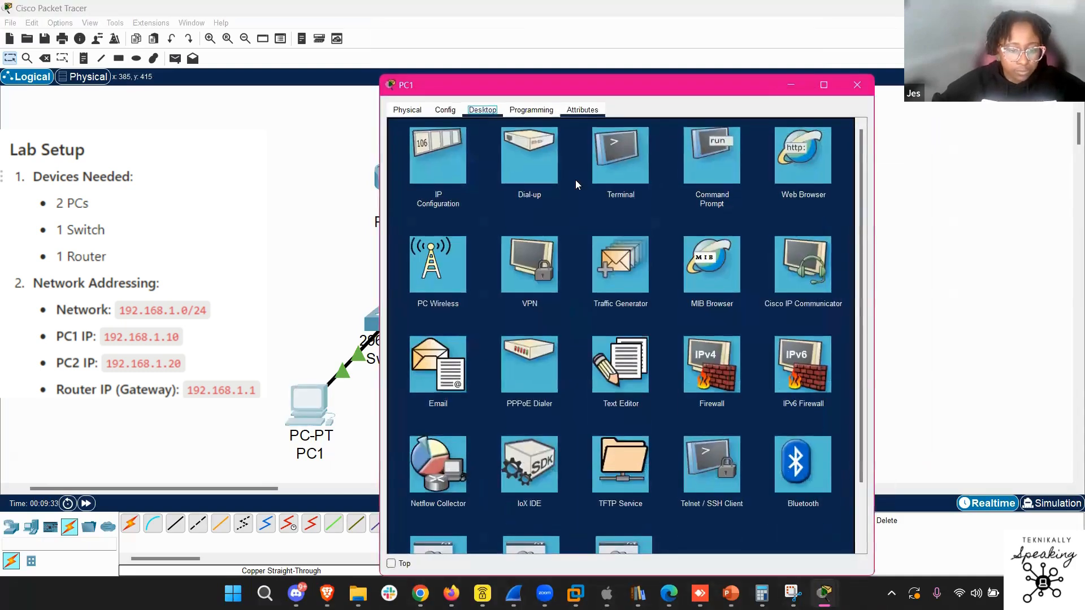
left_click_drag(622, 85, 685, 69)
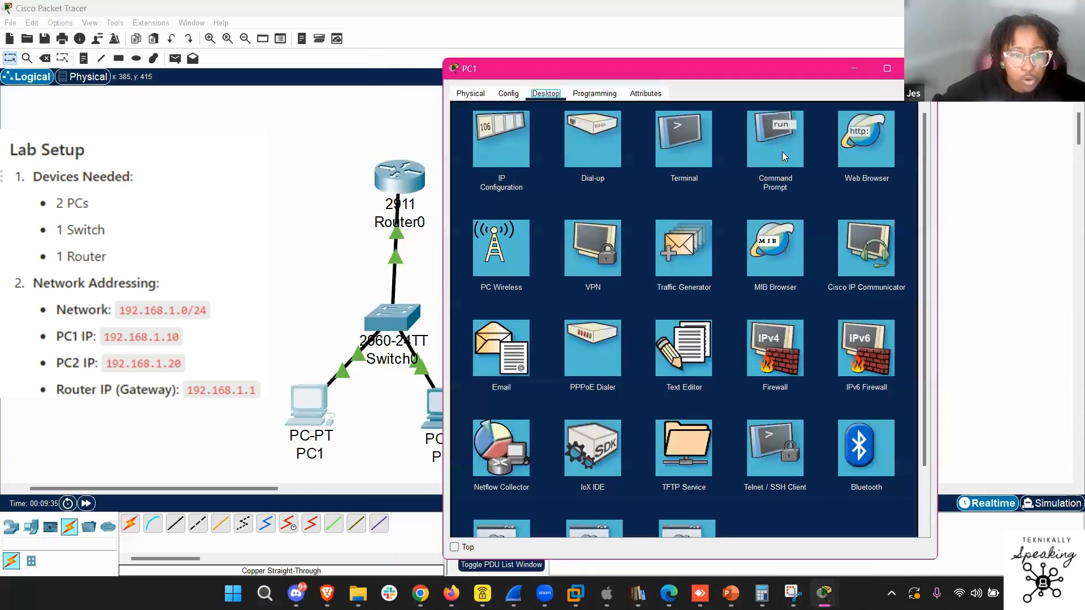
left_click(782, 152)
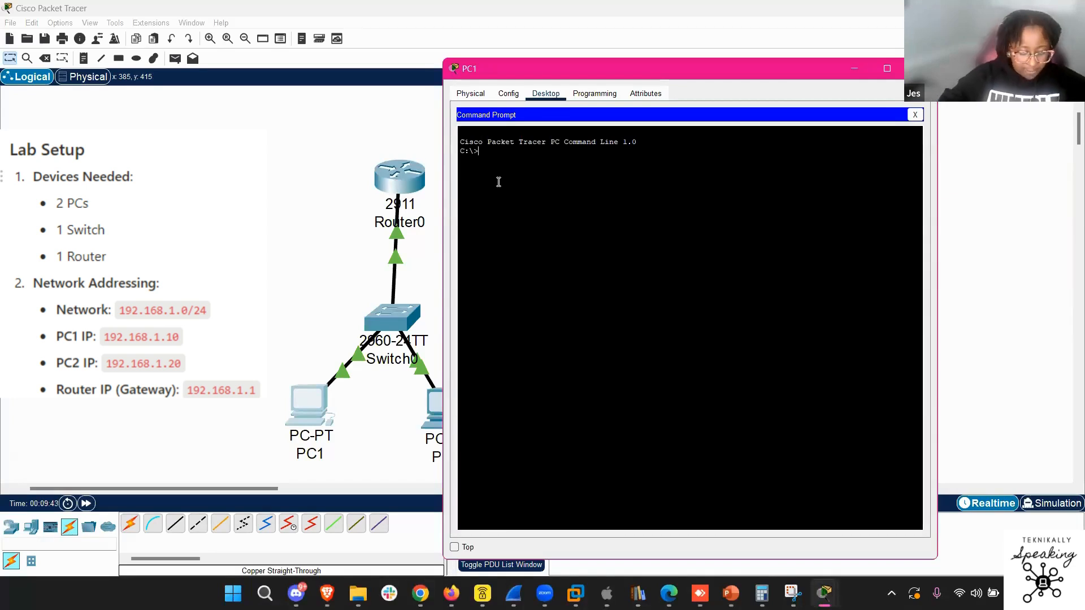
Ping PC2 at 192.168.1.20 from PC1's command prompt
type("pin")
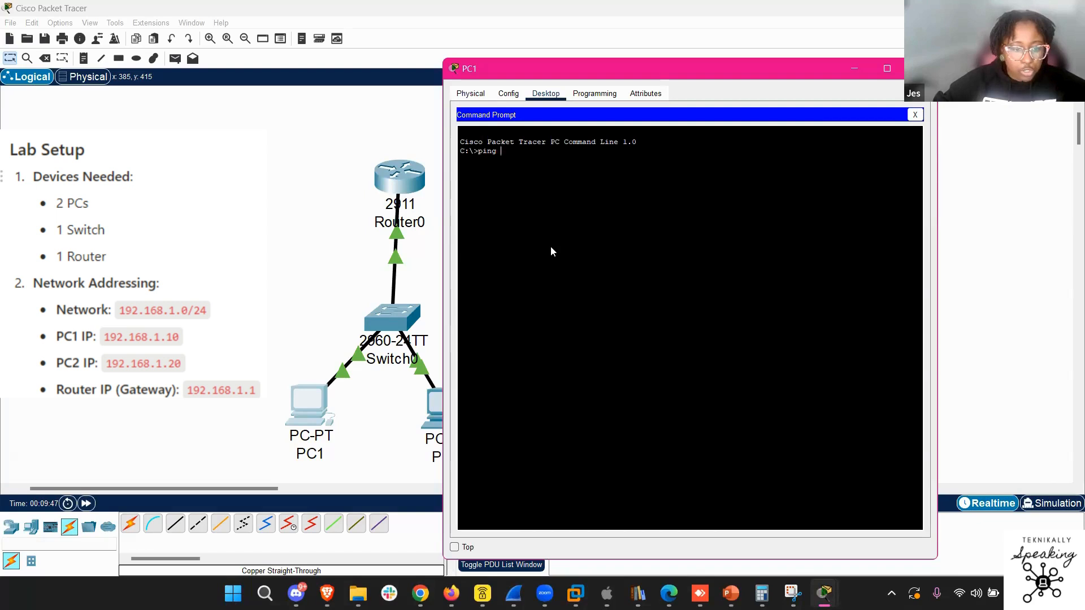
type("g")
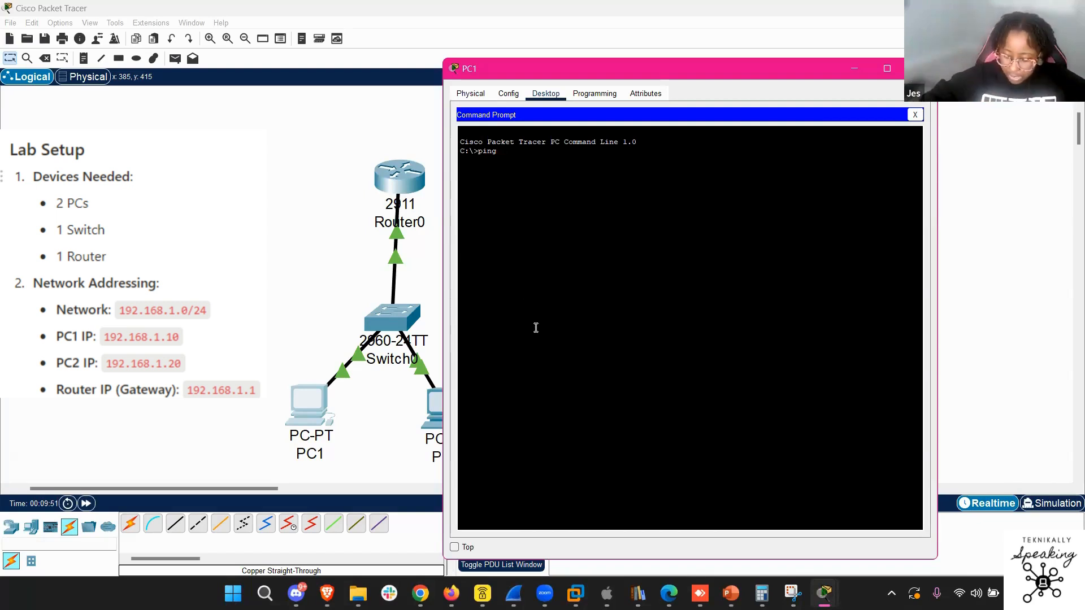
type(" 192.1")
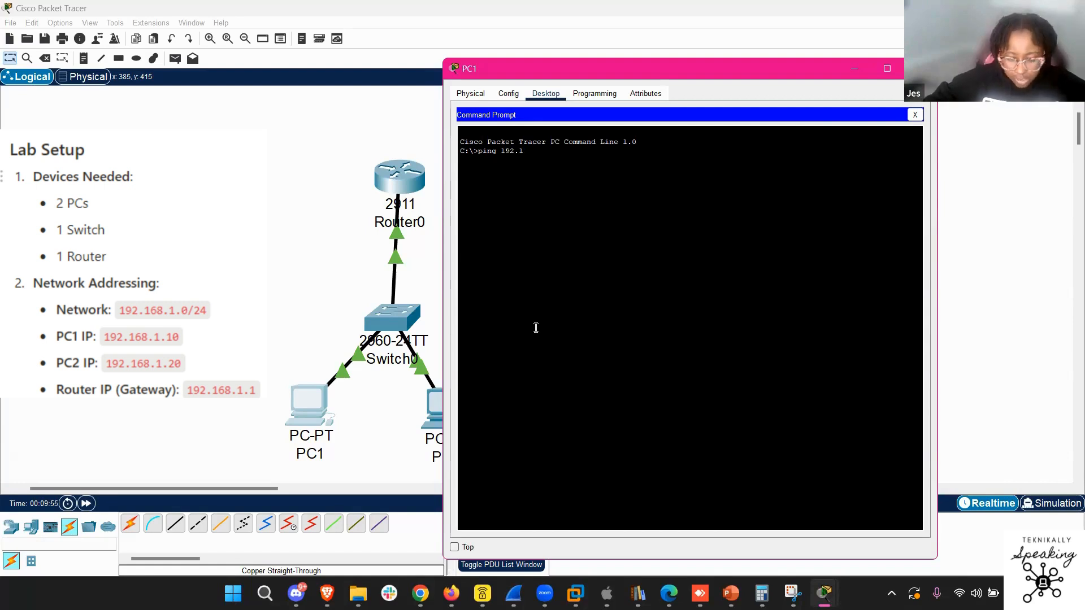
type("68")
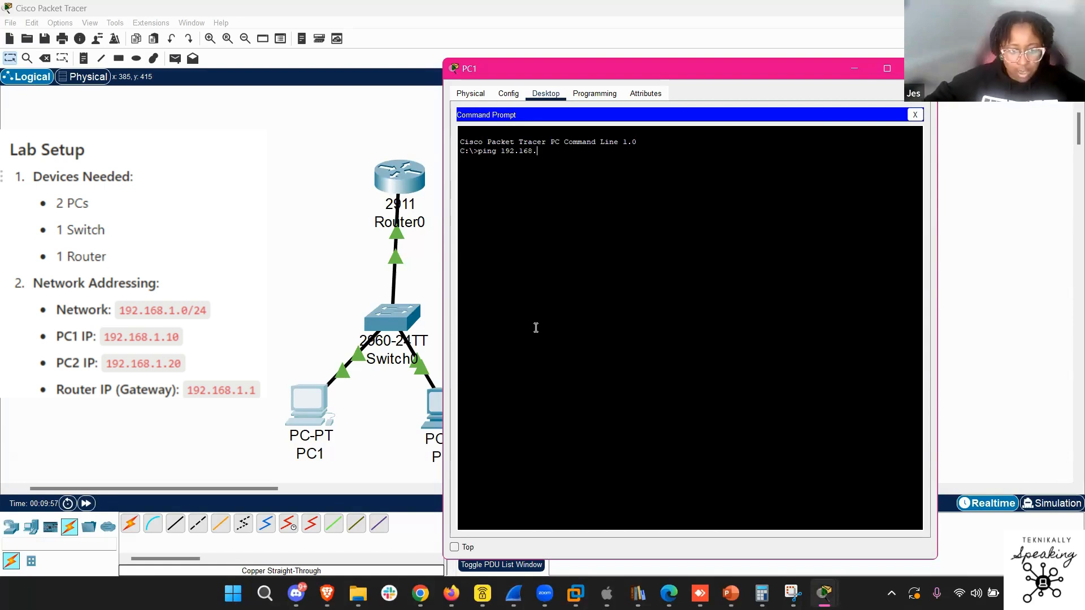
type(".1")
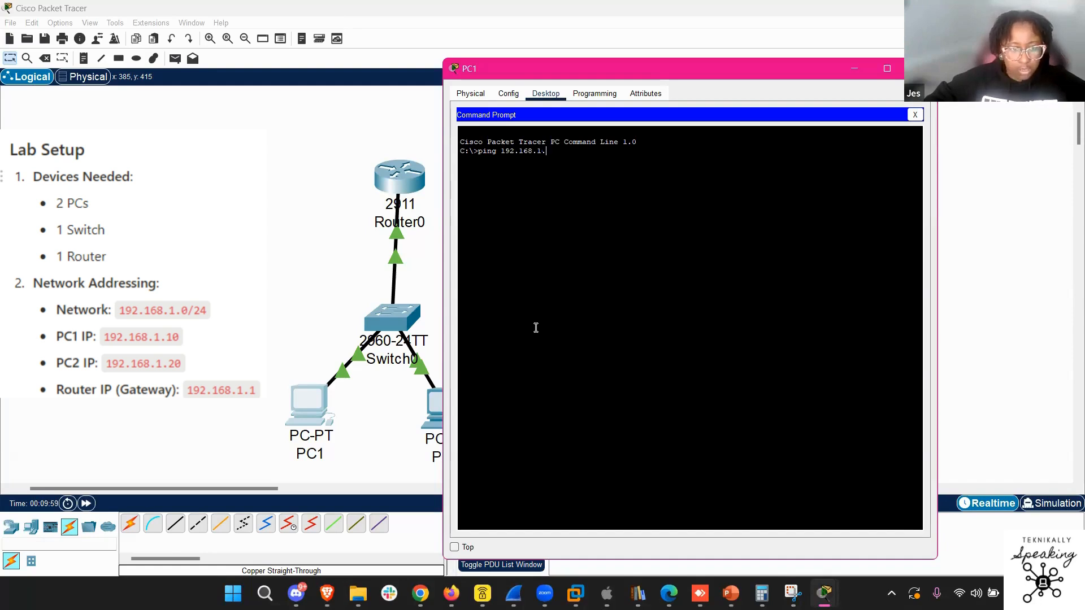
type(".20")
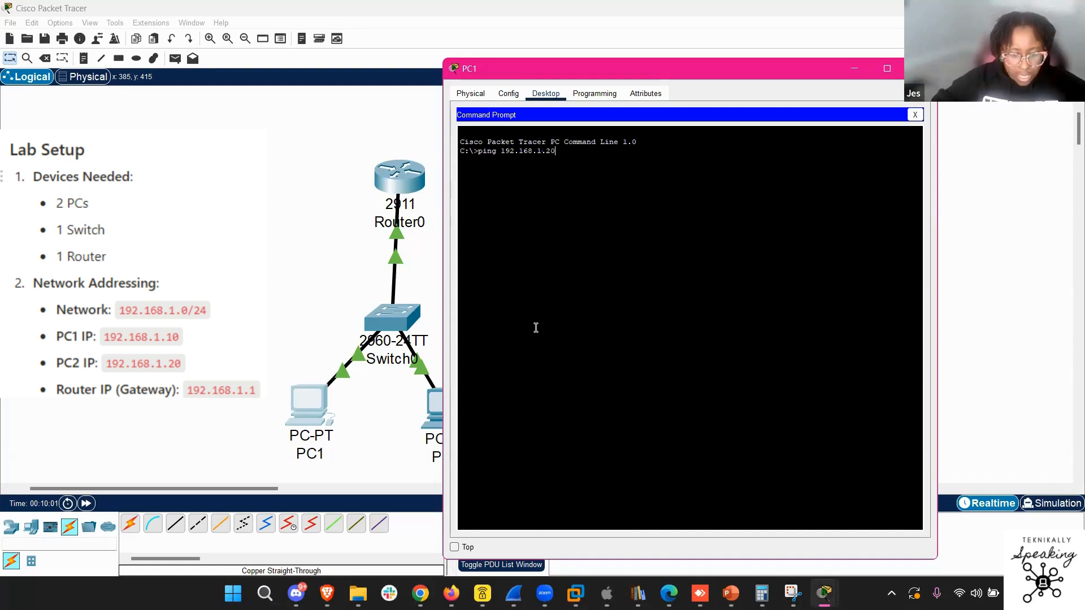
key("Return")
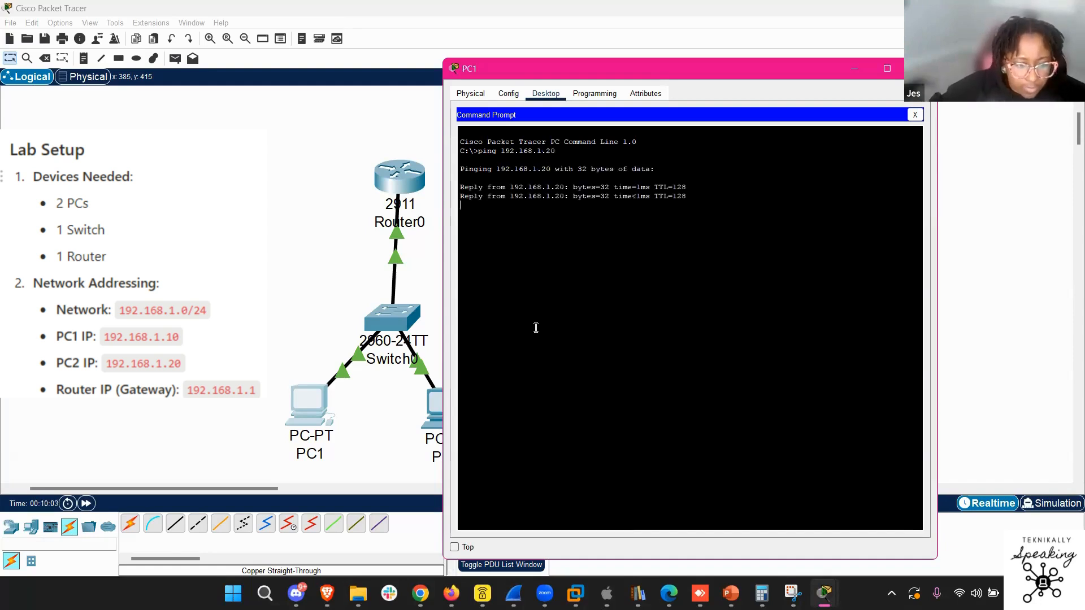
Shrink the PC1 window and reposition it over the workspace with the ping output still readable
left_click_drag(936, 559, 810, 389)
left_click_drag(809, 324, 923, 335)
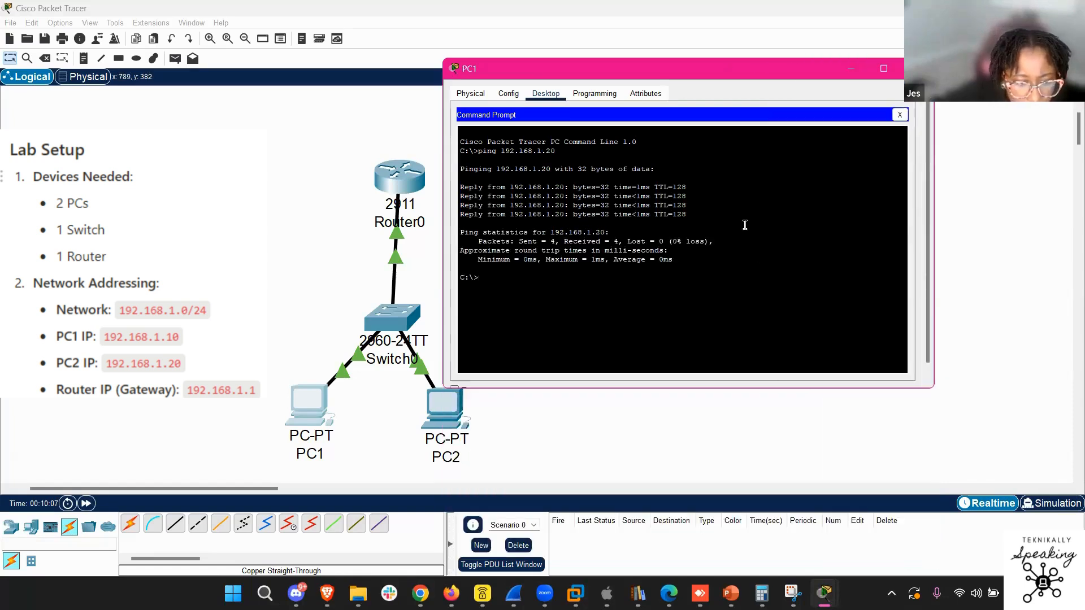
left_click_drag(633, 67, 614, 111)
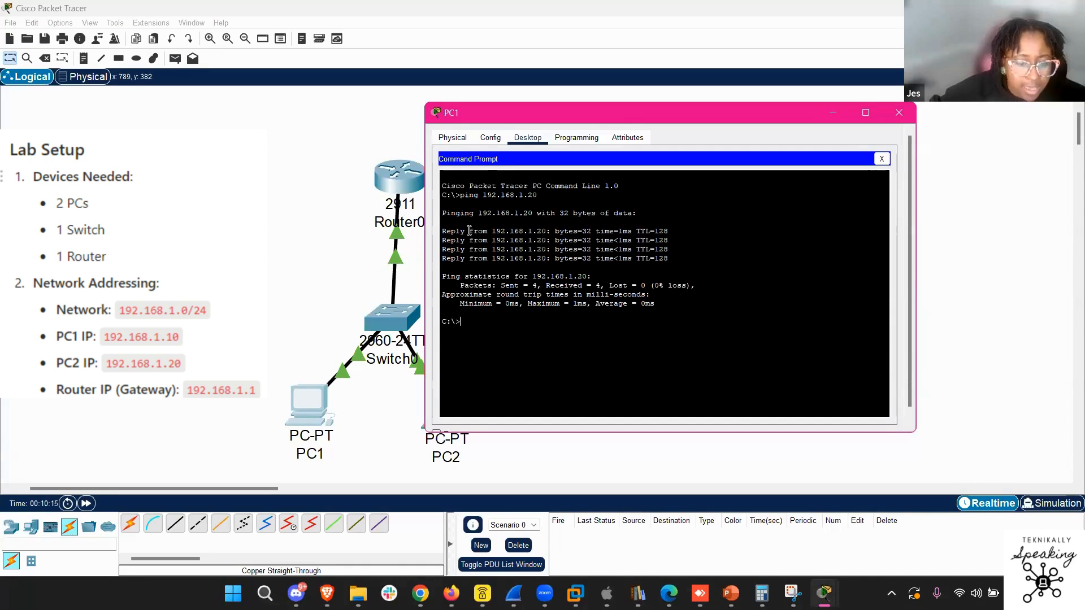
Examine the ping output on PC1: the packet statistics, reply addresses and TTL values
left_click_drag(701, 286, 463, 285)
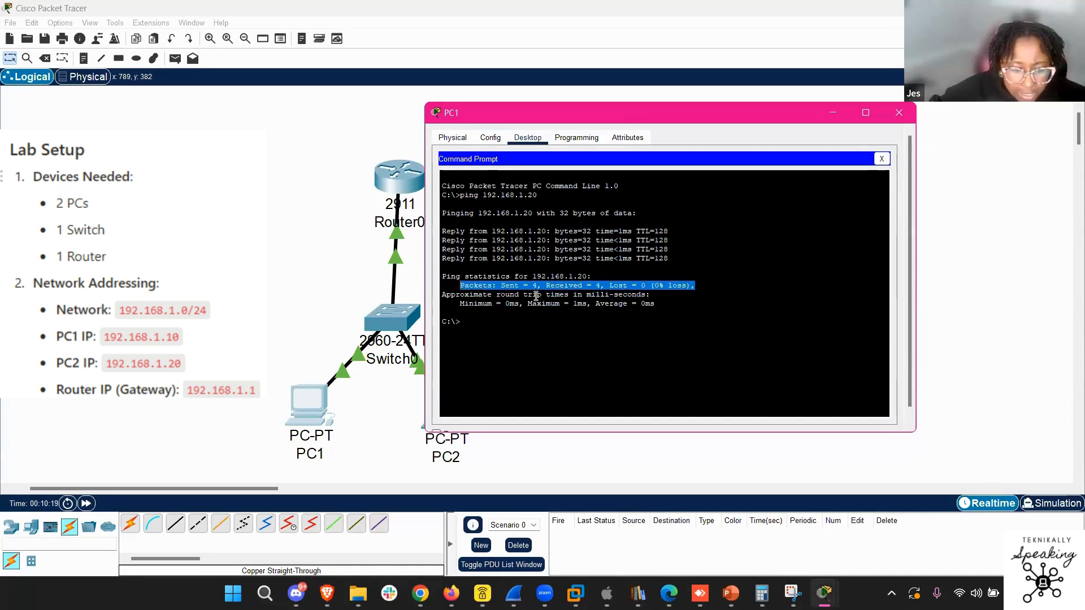
left_click(583, 309)
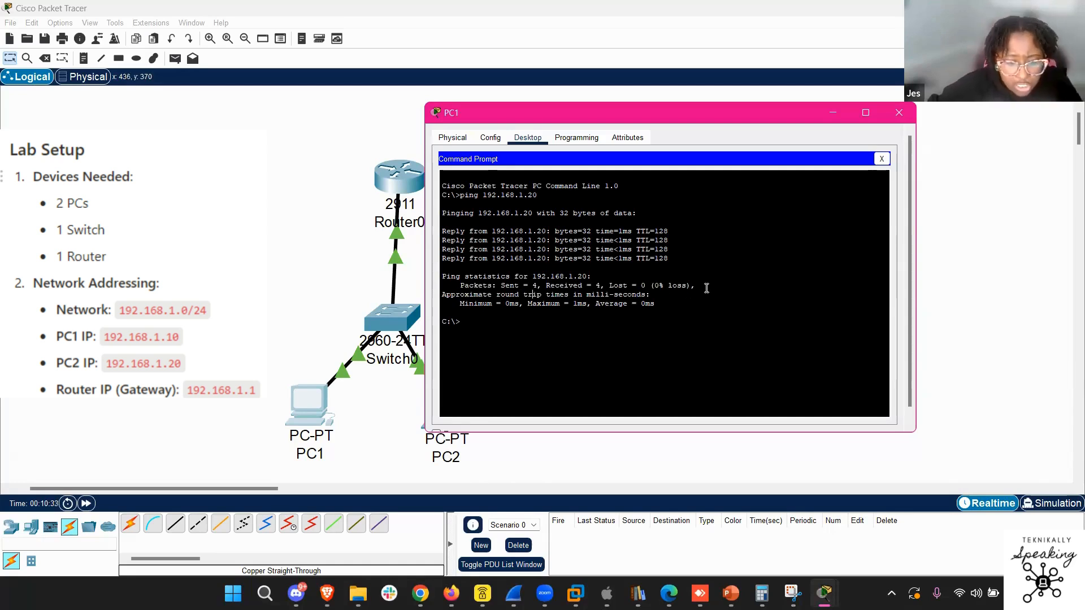
left_click_drag(706, 286, 597, 295)
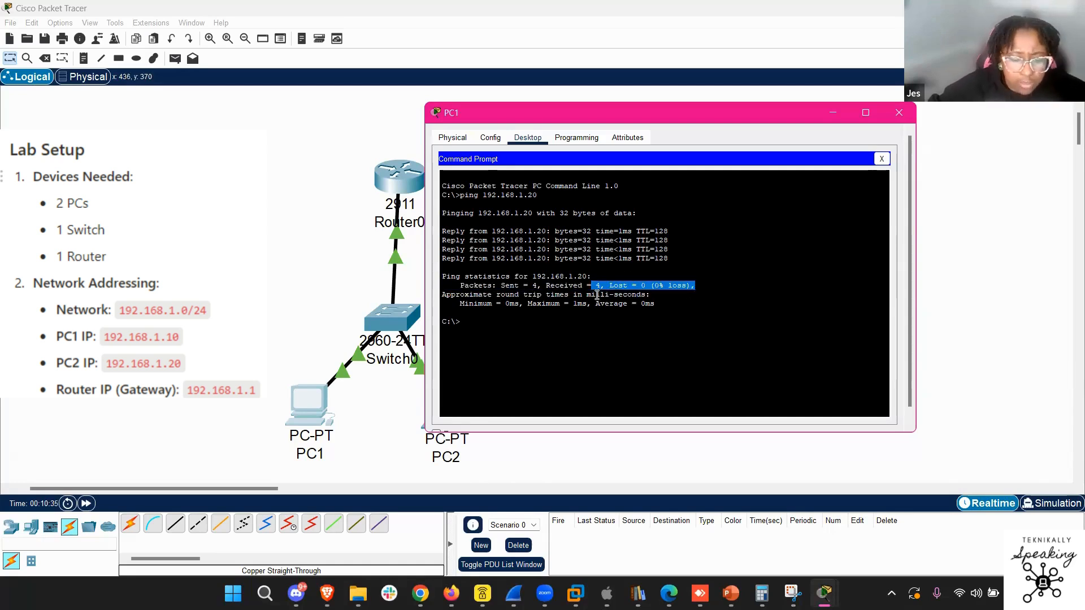
left_click(658, 303)
left_click_drag(669, 232, 638, 232)
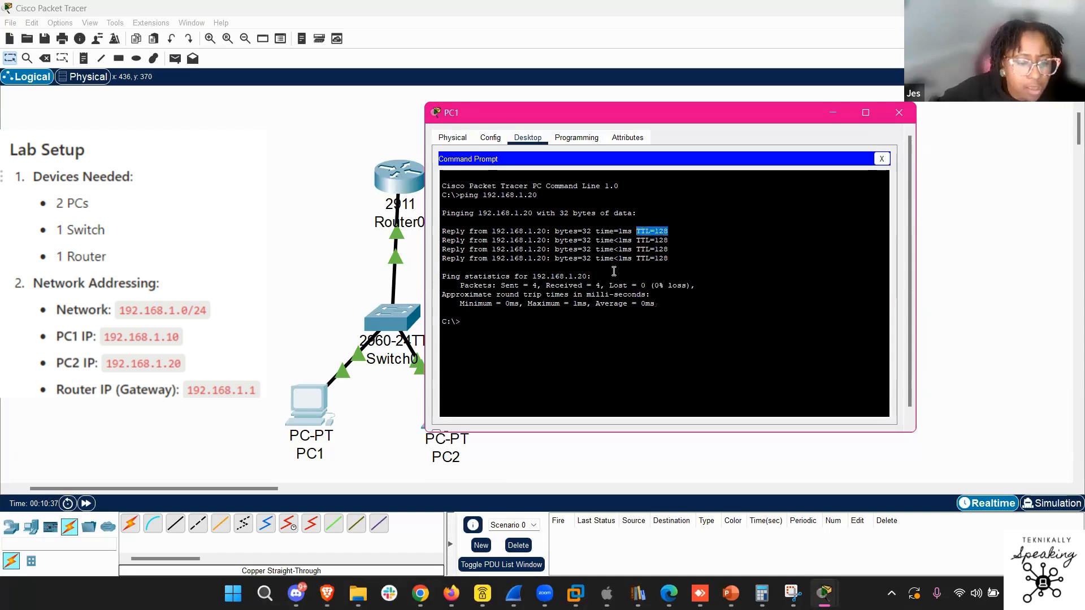
left_click_drag(551, 232, 496, 231)
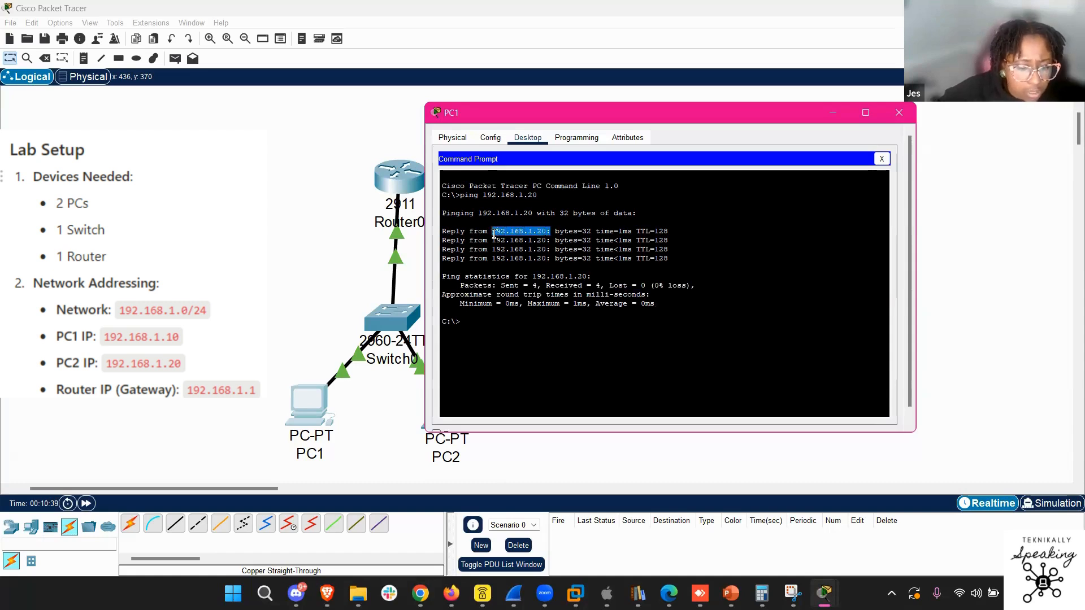
left_click_drag(668, 241, 501, 240)
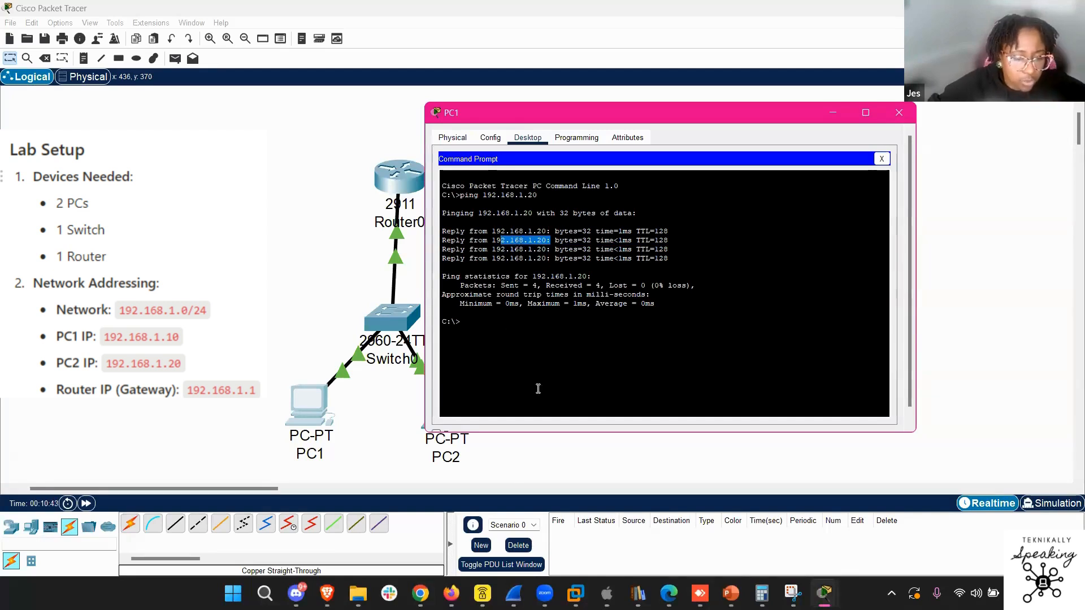
Ping the router's gateway address 192.168.1.1 from PC1's command prompt and check the packet statistics
left_click(498, 317)
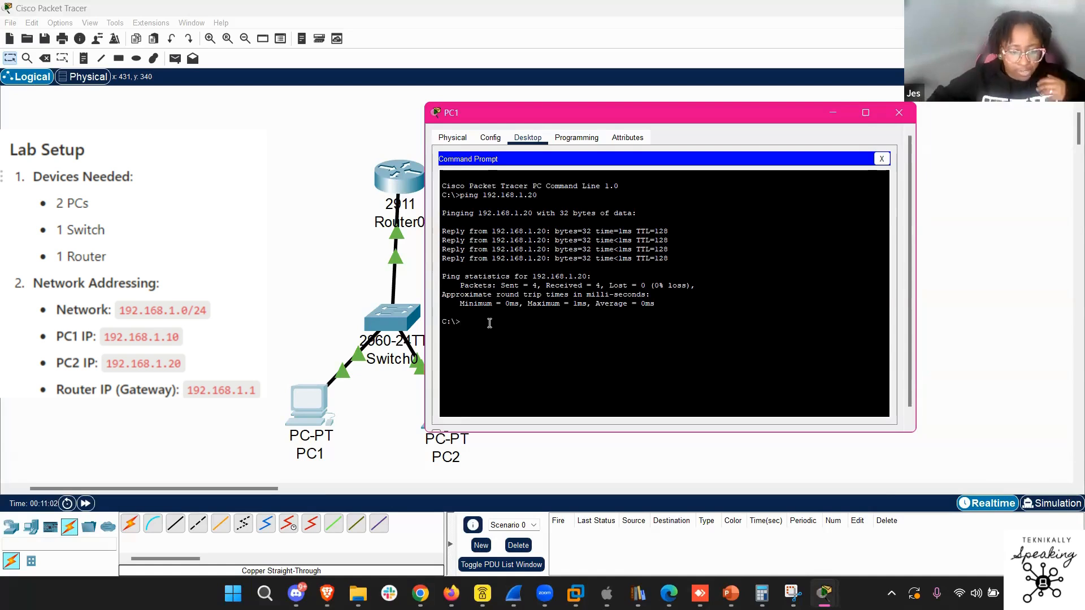
type("p")
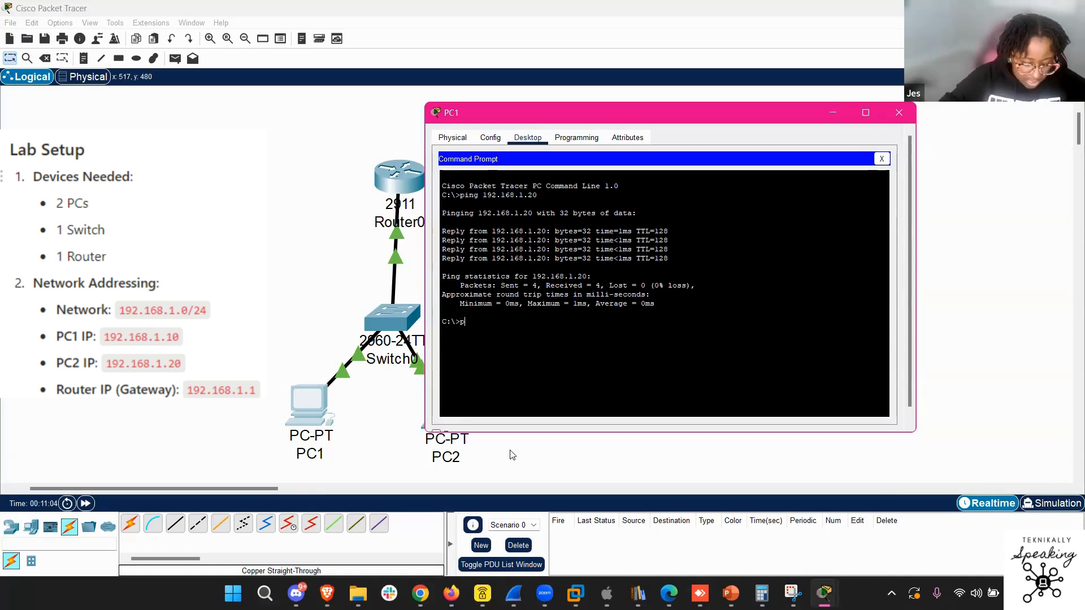
type("ing ")
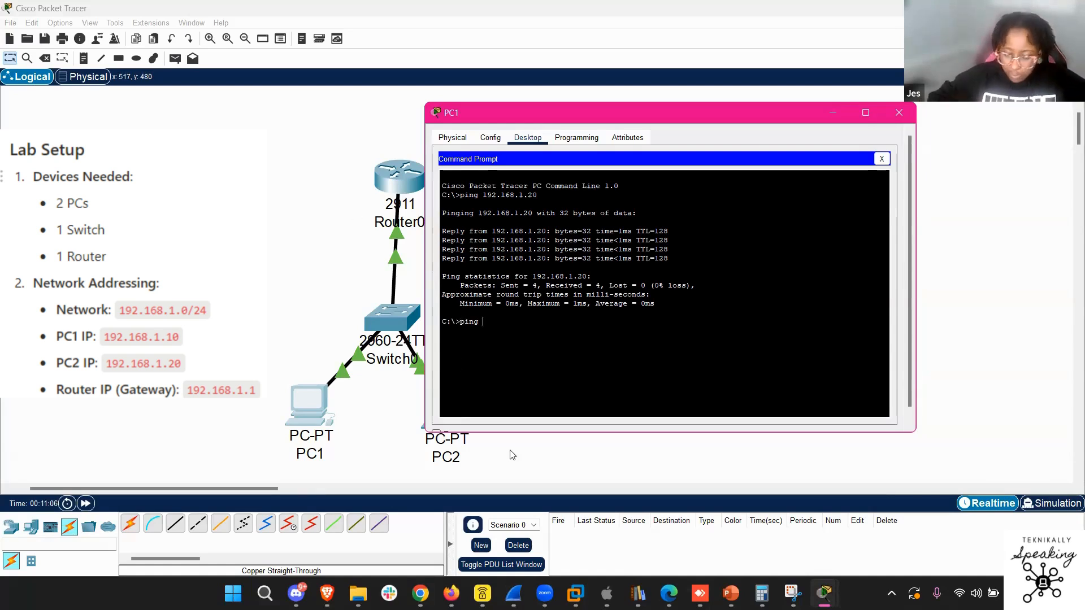
type("192")
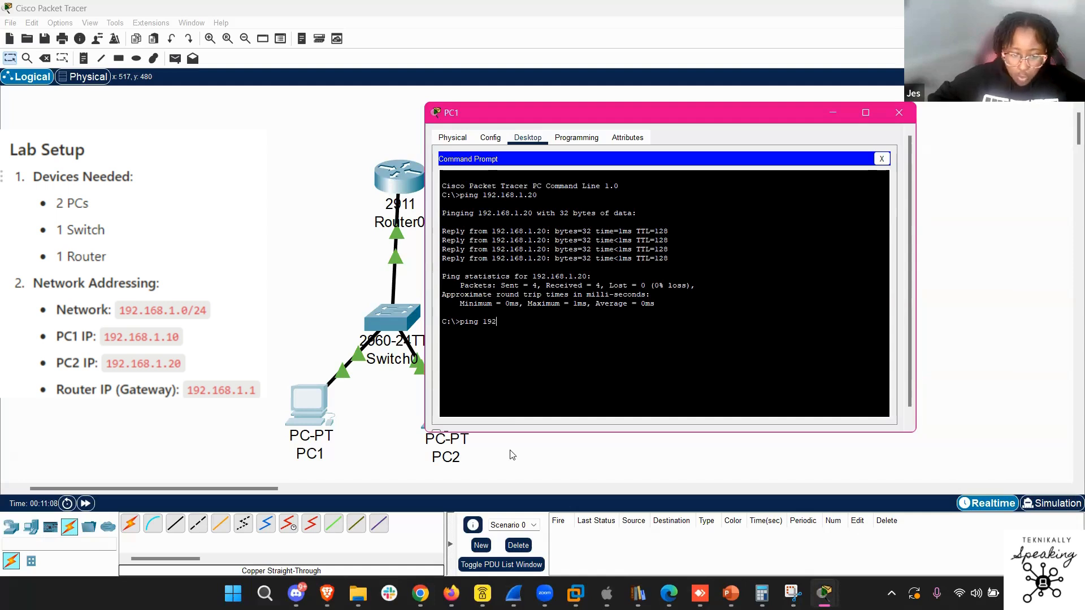
type(".168")
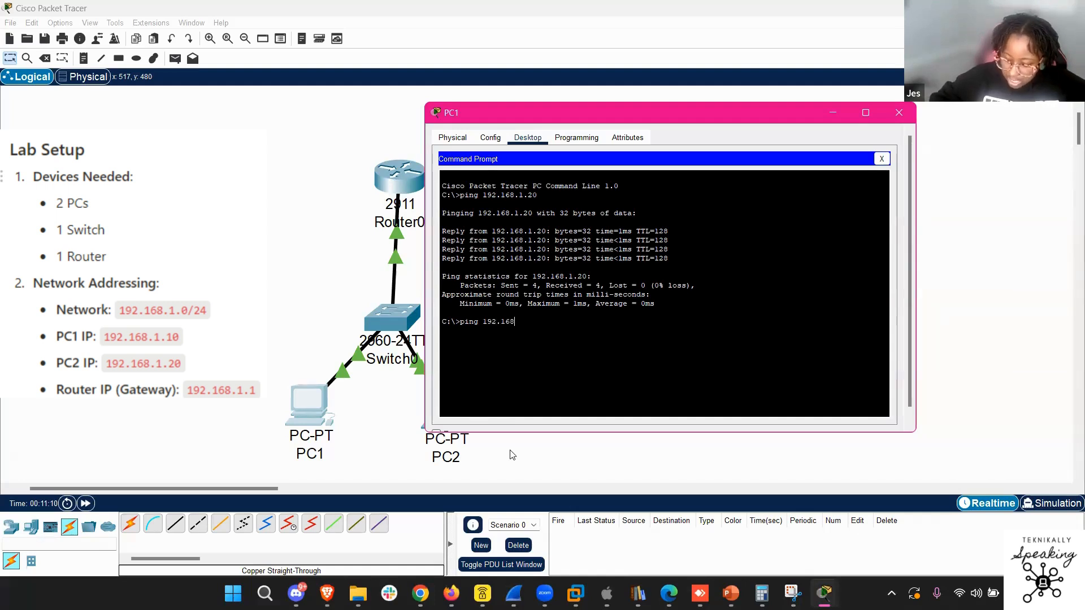
type(".1.1")
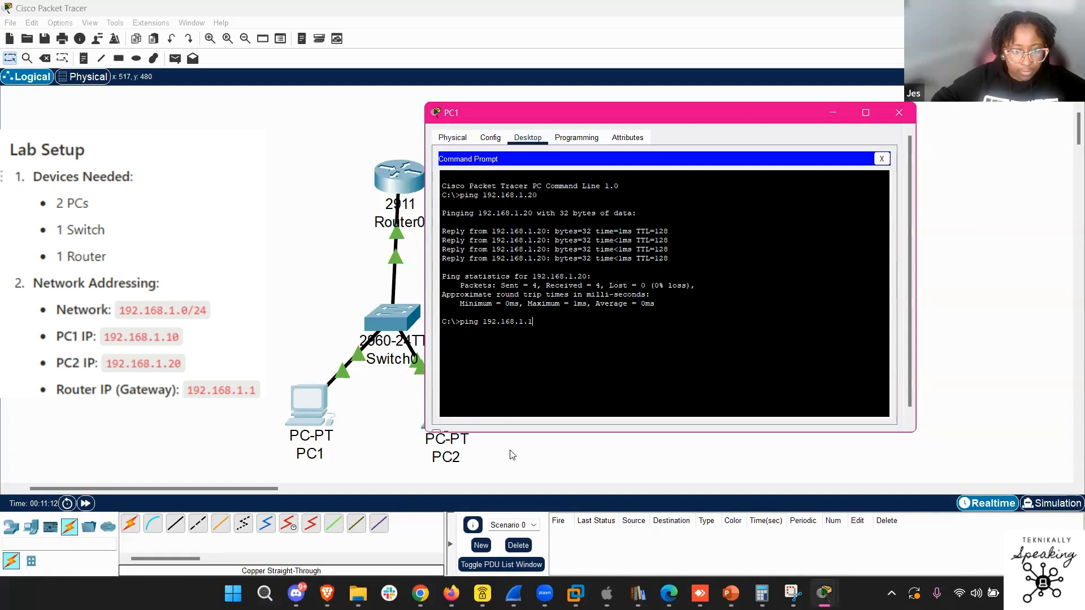
key("Return")
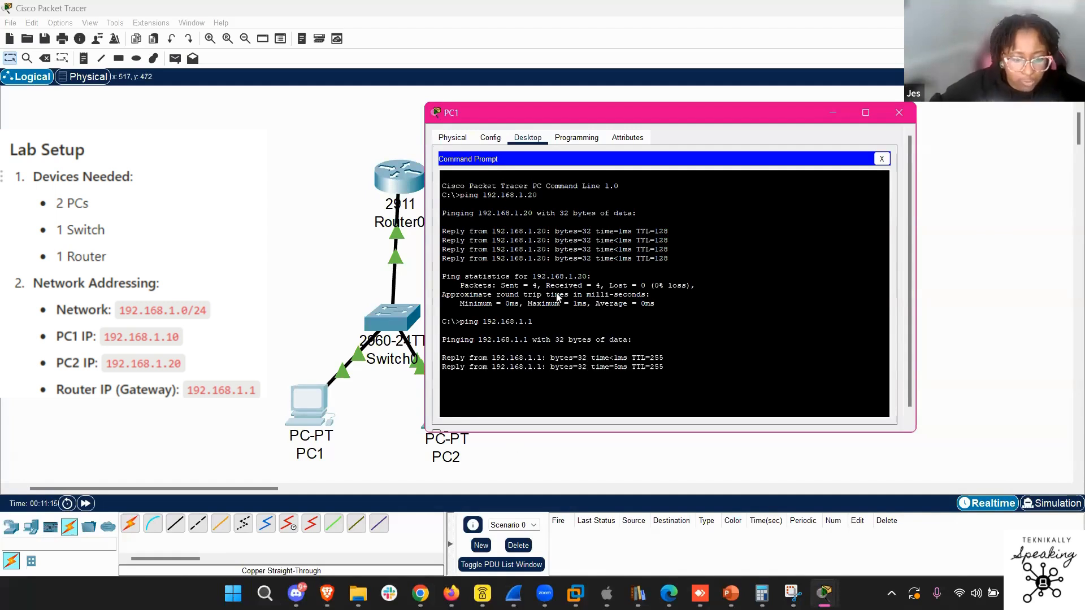
scroll(752, 356, "down", 1)
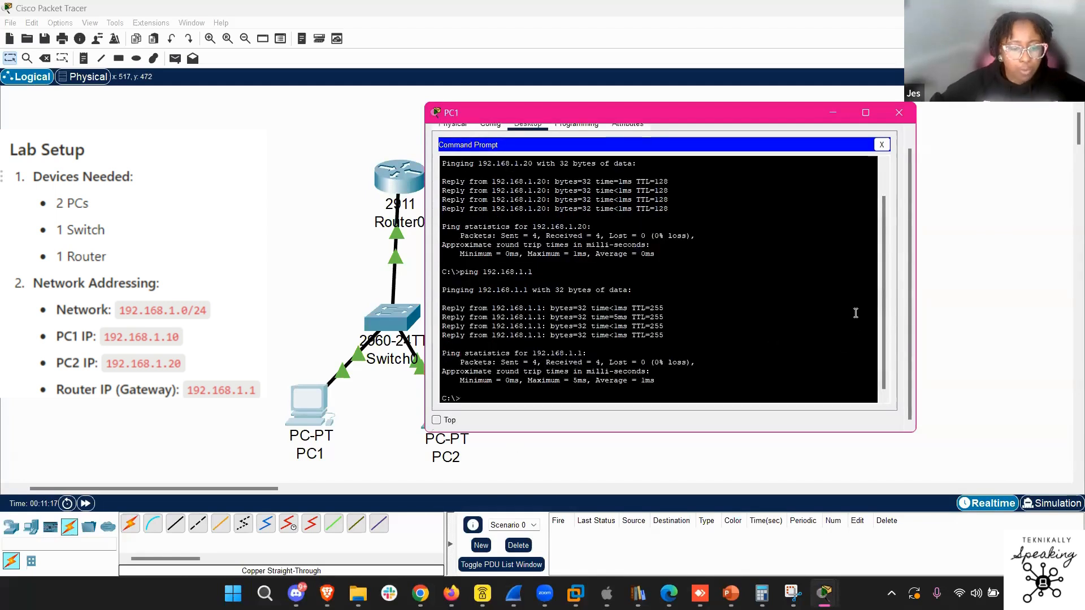
left_click_drag(711, 357, 456, 362)
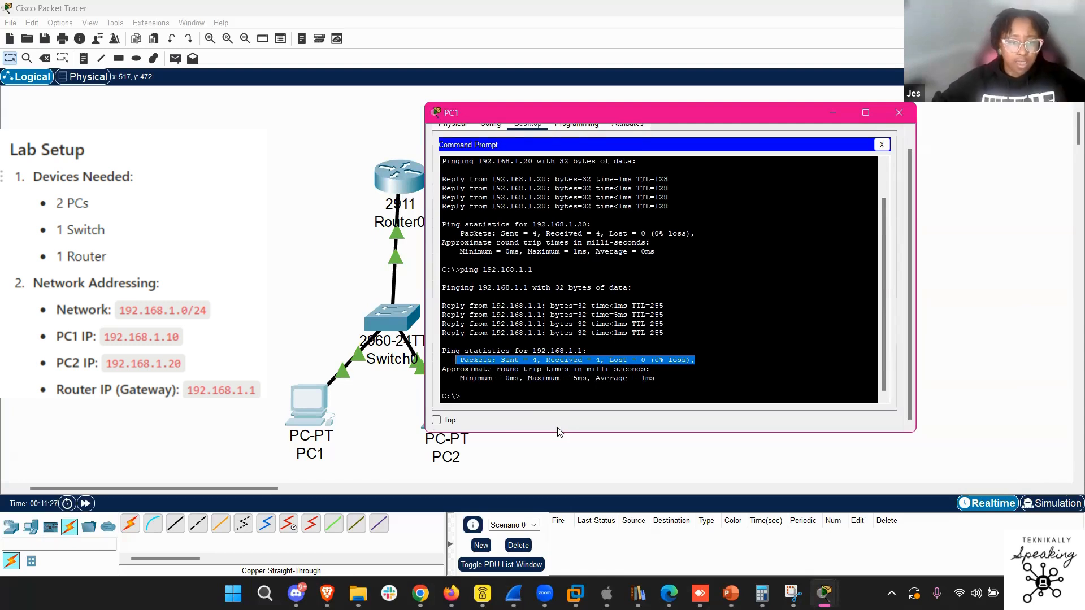
Display PC1's ARP table by running arp -a in its command prompt
left_click(505, 394)
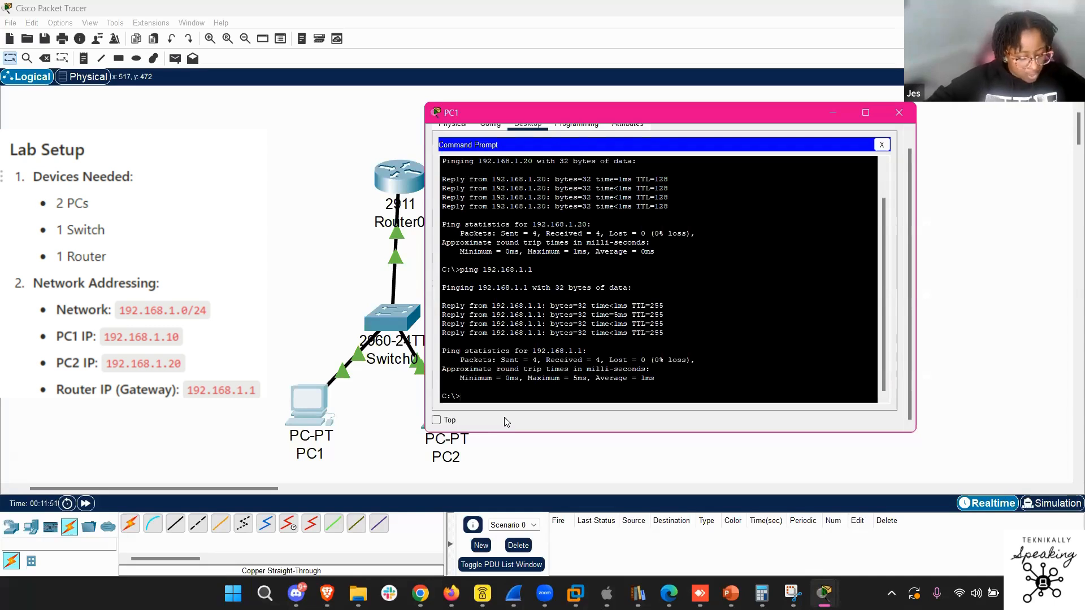
type("p")
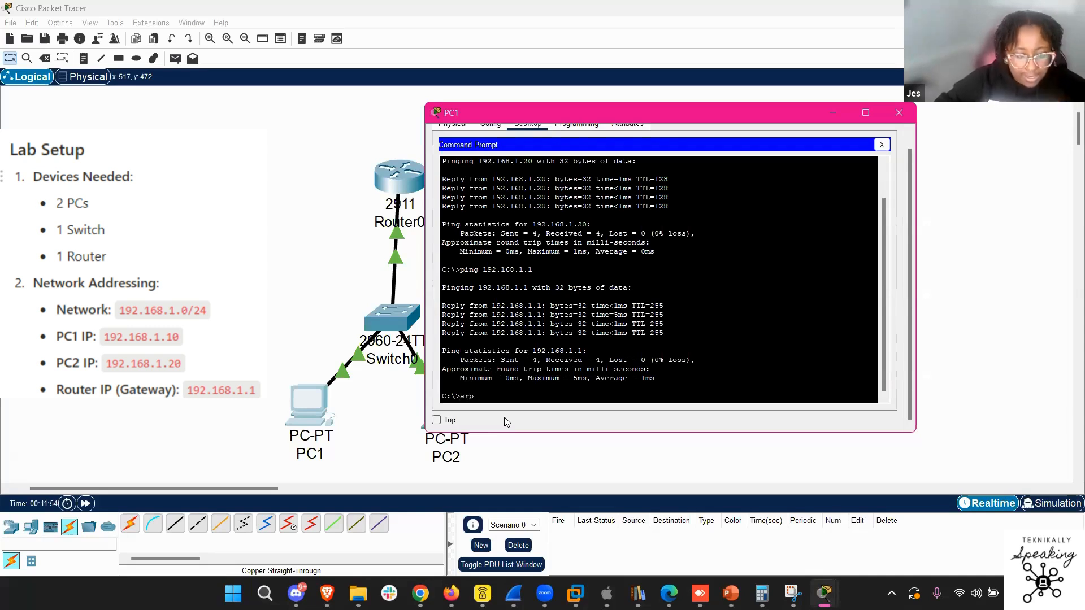
type(" -a")
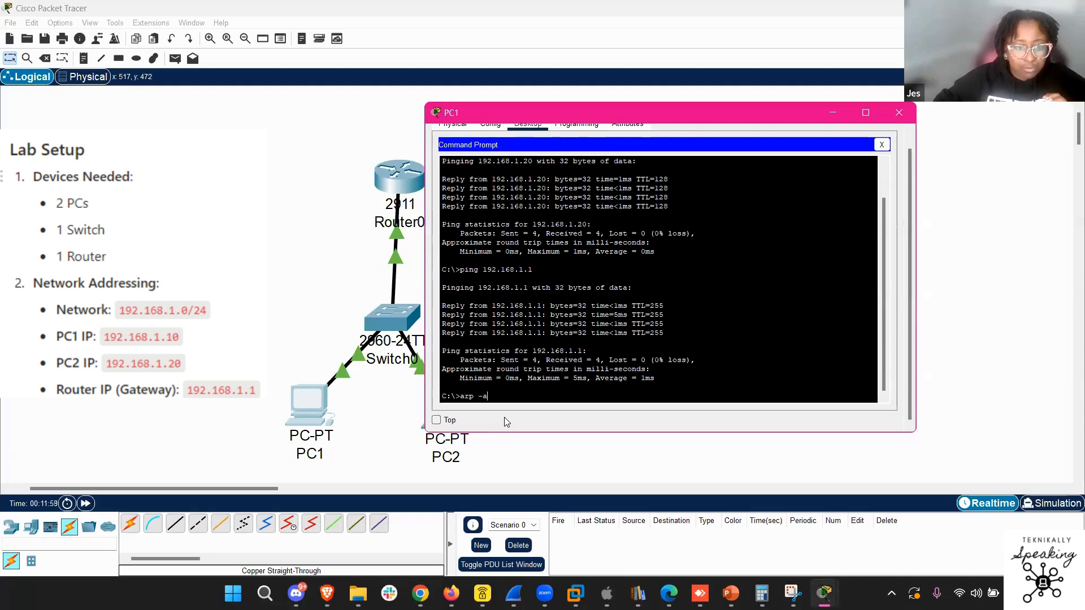
key("Return")
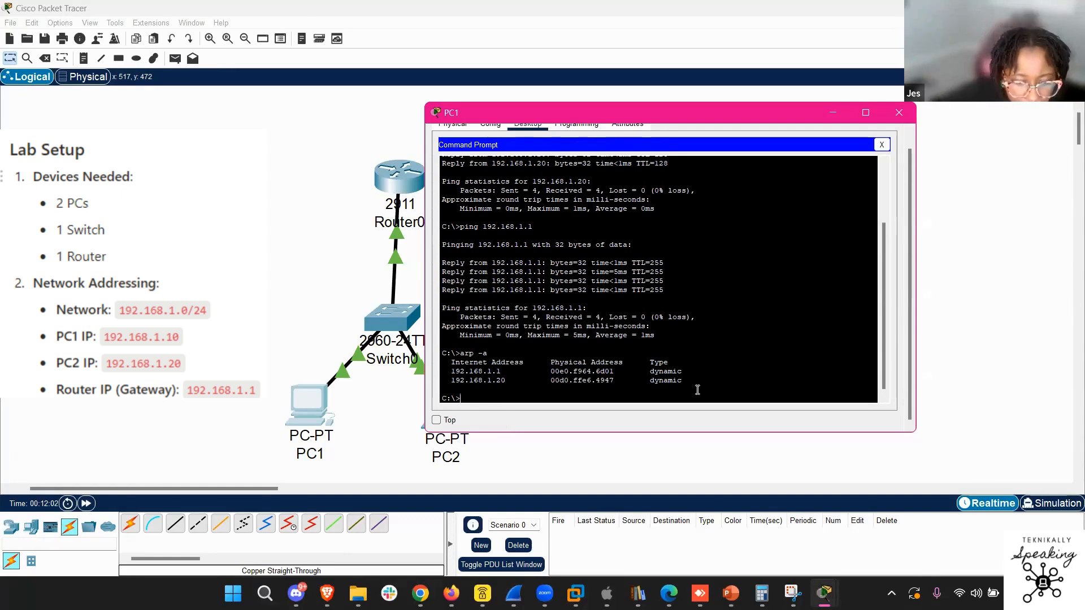
Examine the ARP table entries for the router and PC2: internet address, physical address and type
left_click_drag(696, 384, 433, 365)
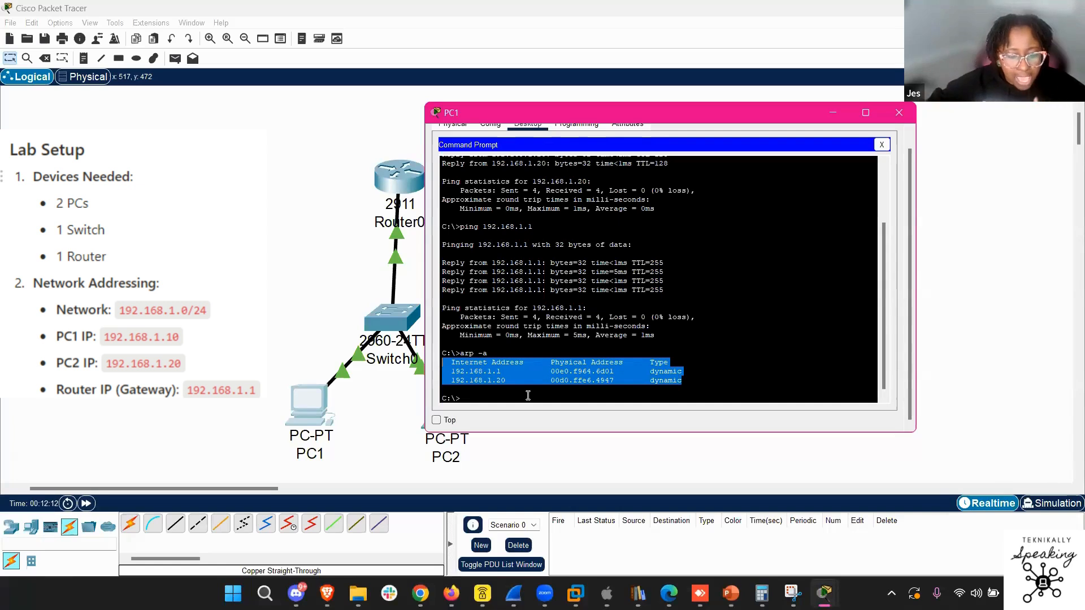
left_click(501, 395)
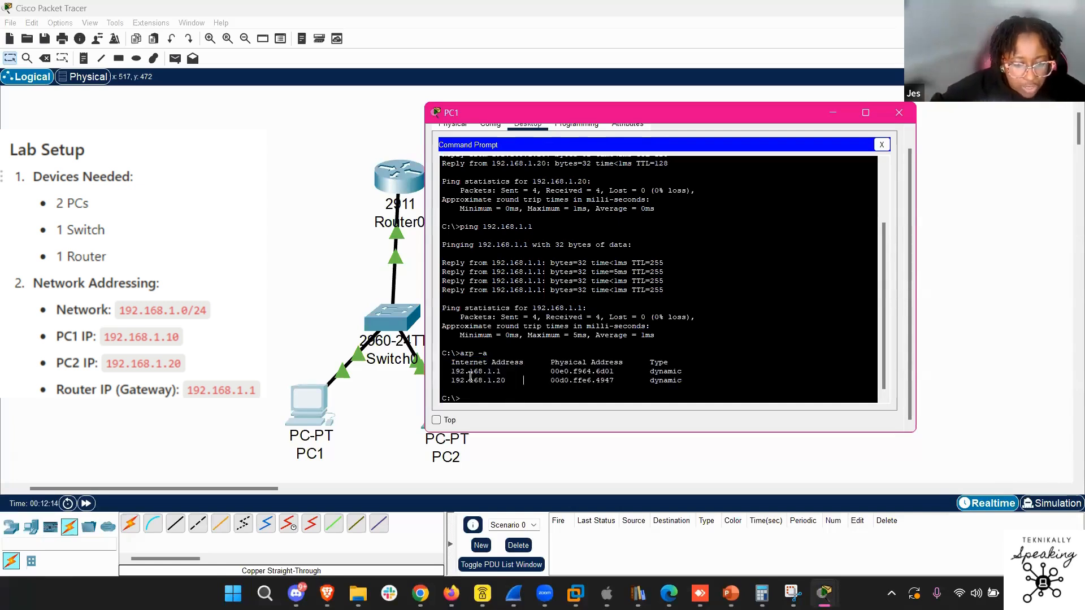
left_click_drag(451, 372, 501, 372)
key("shift+End")
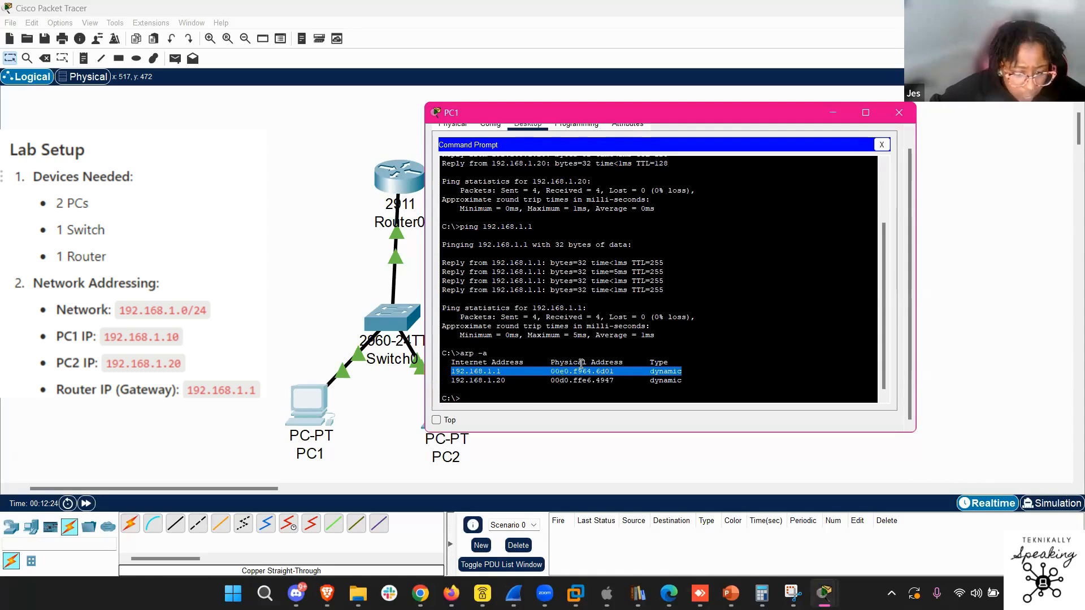
left_click(507, 380)
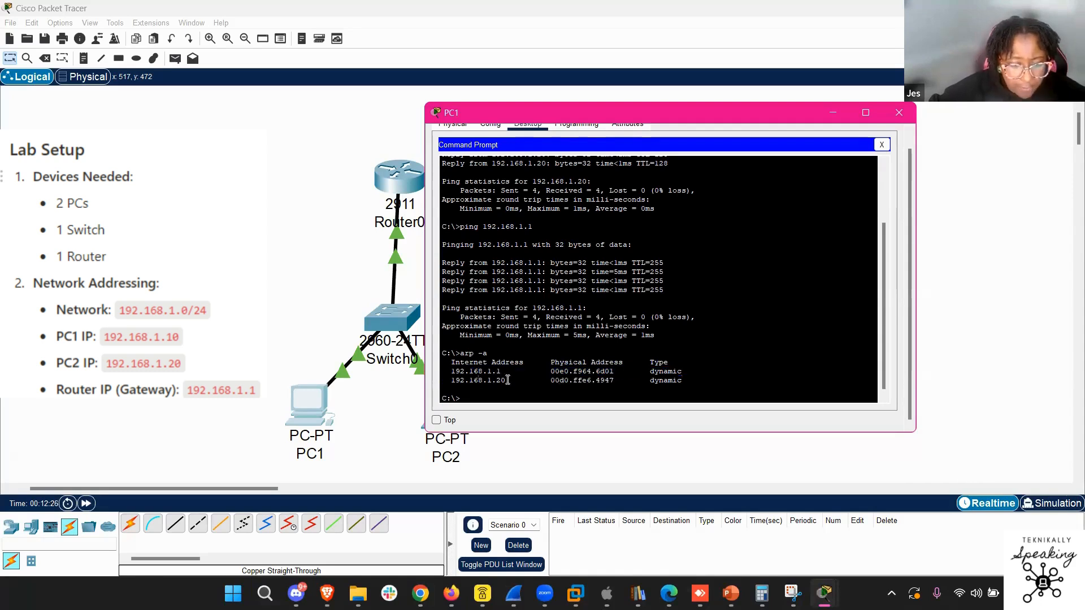
left_click_drag(507, 381, 453, 387)
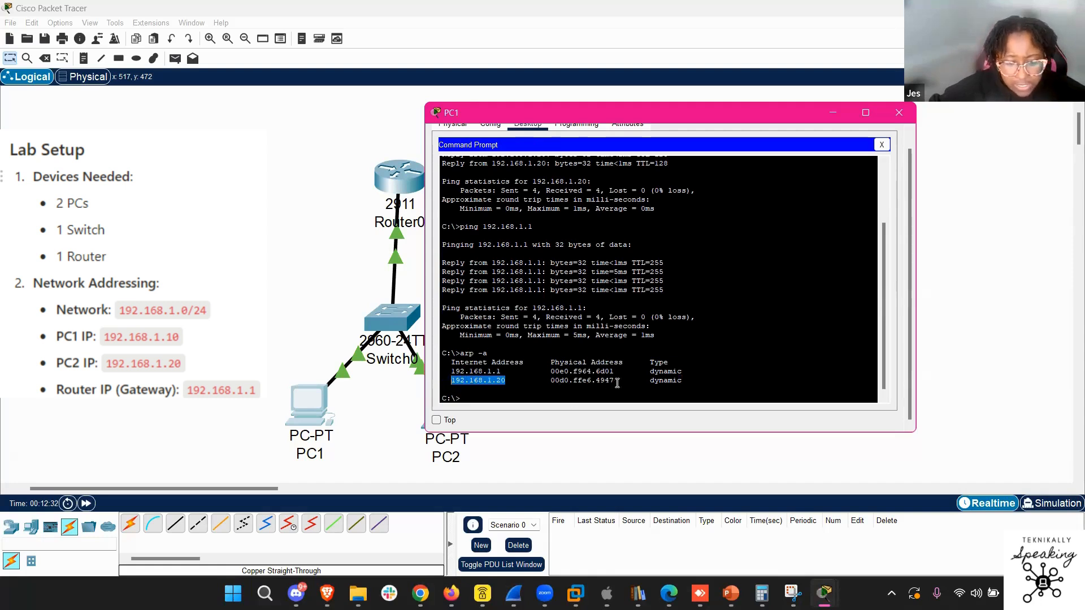
left_click_drag(616, 383, 543, 381)
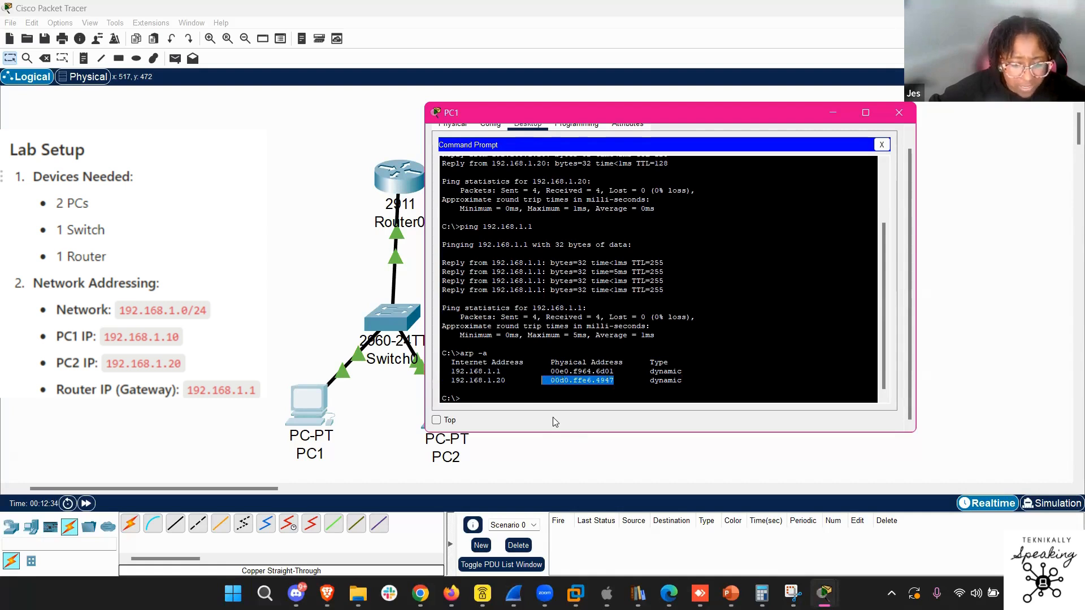
left_click_drag(687, 380, 641, 381)
left_click(644, 395)
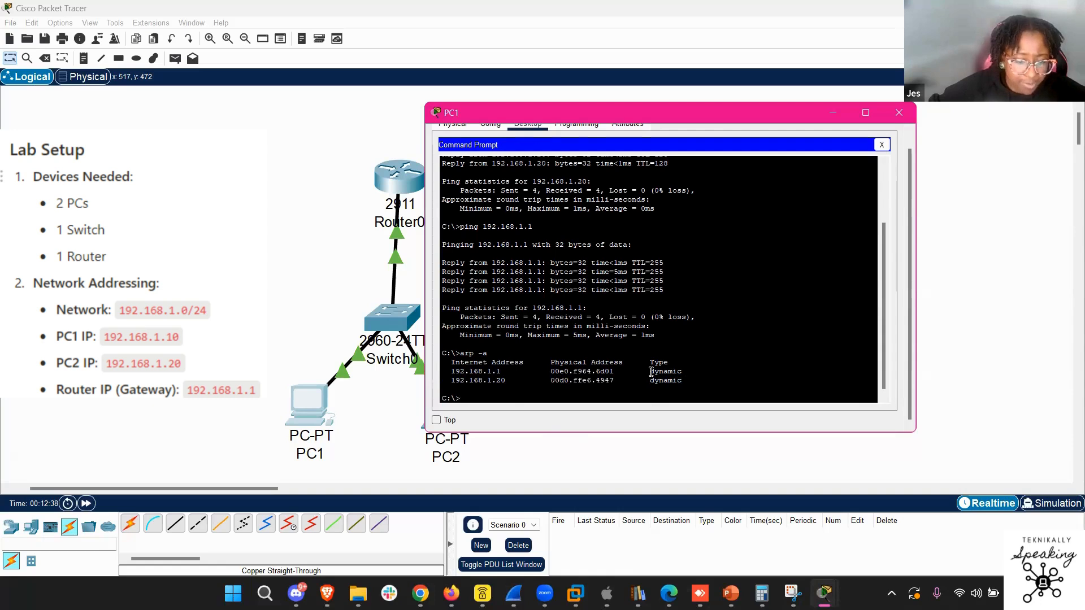
double_click(651, 371)
left_click(654, 383)
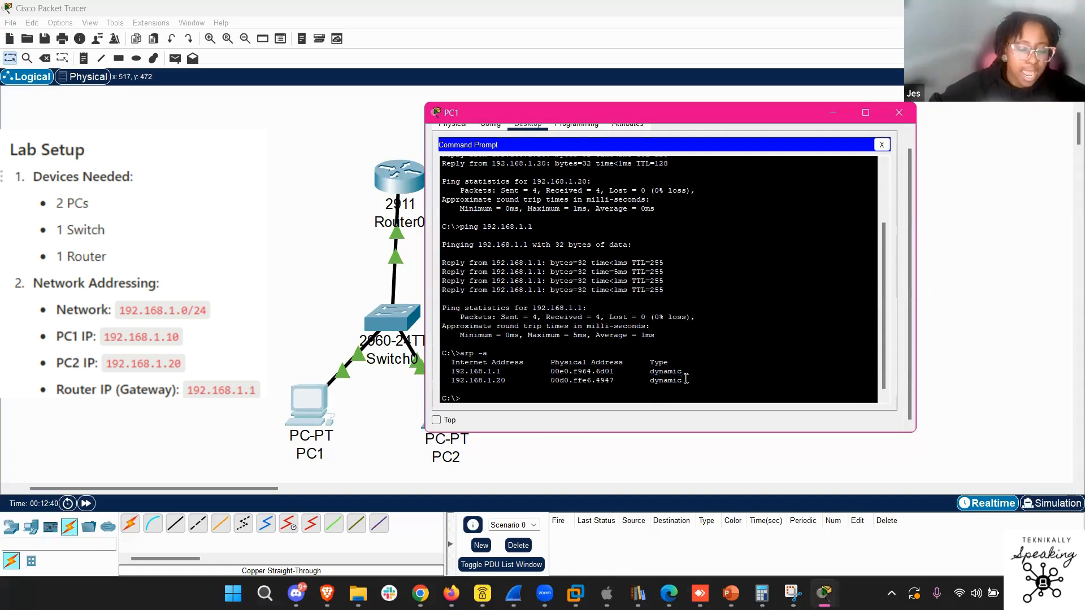